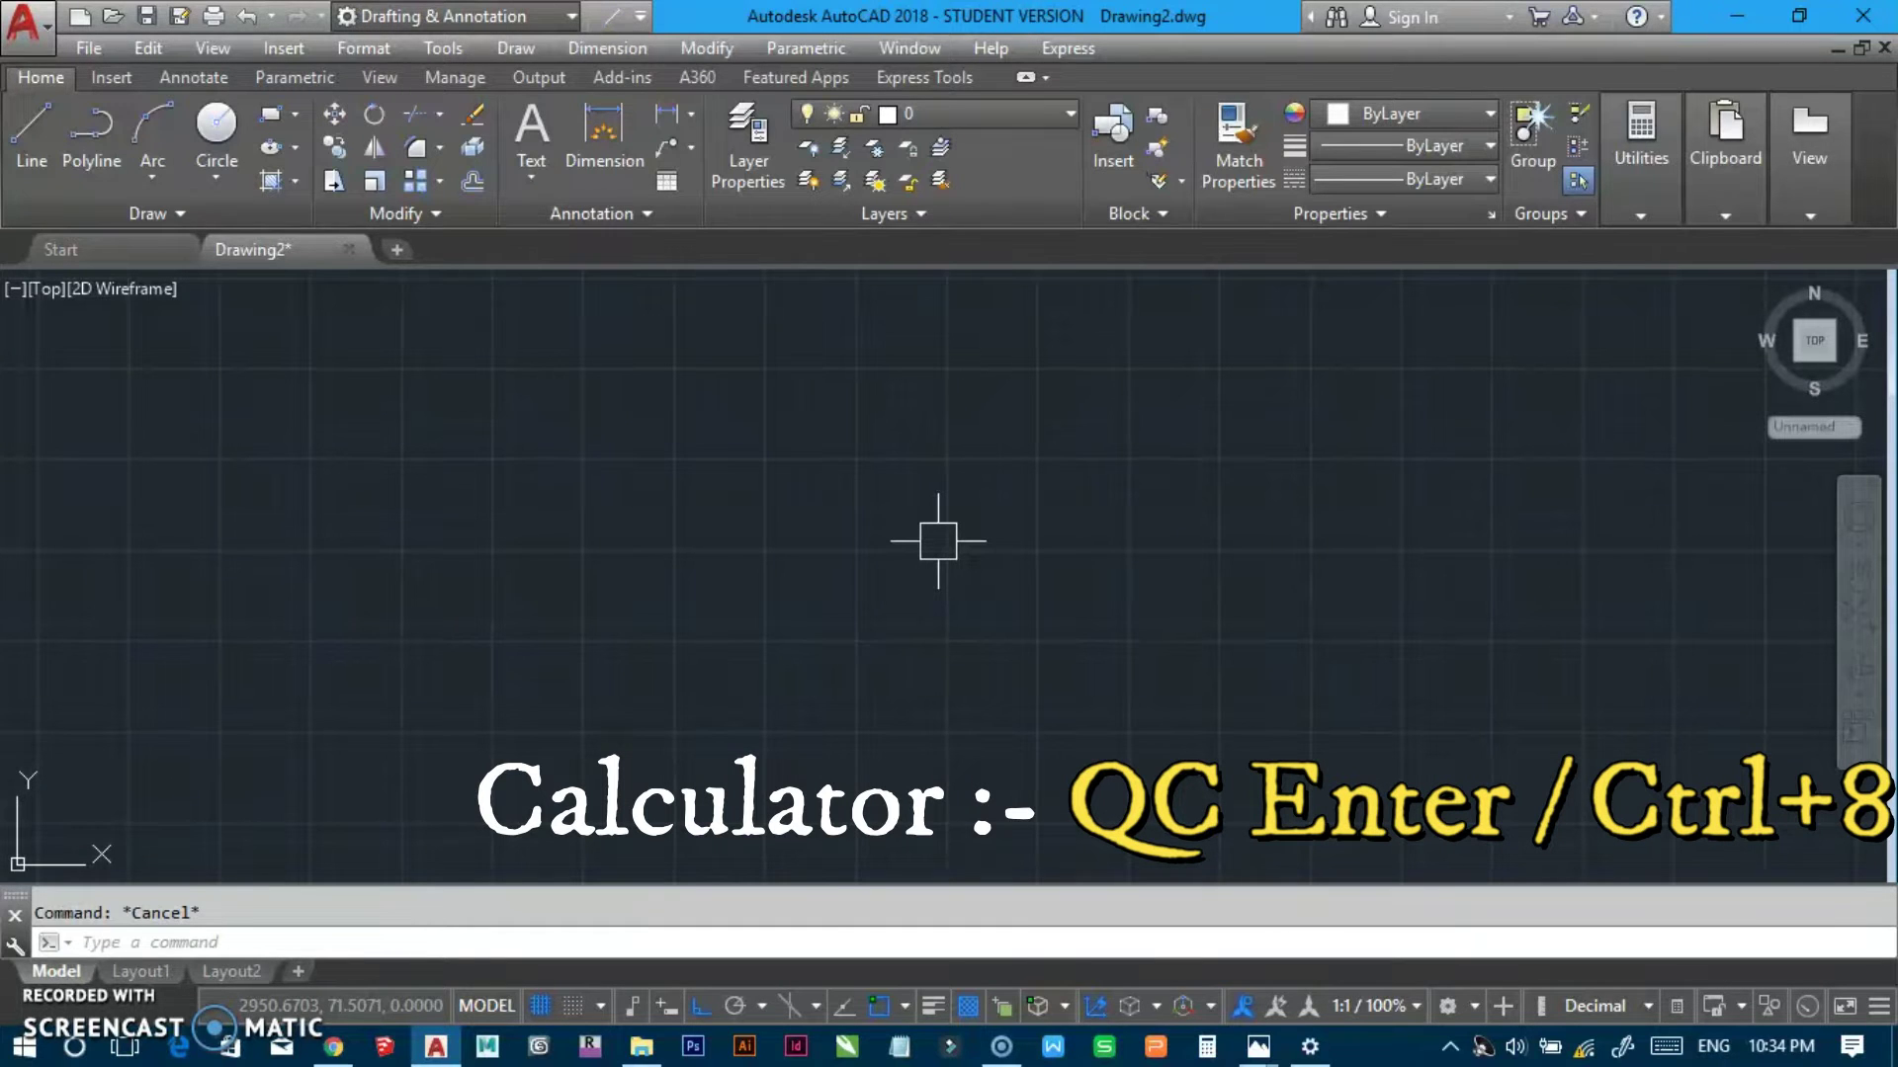
pyautogui.write('QC')
pyautogui.press('Escape')
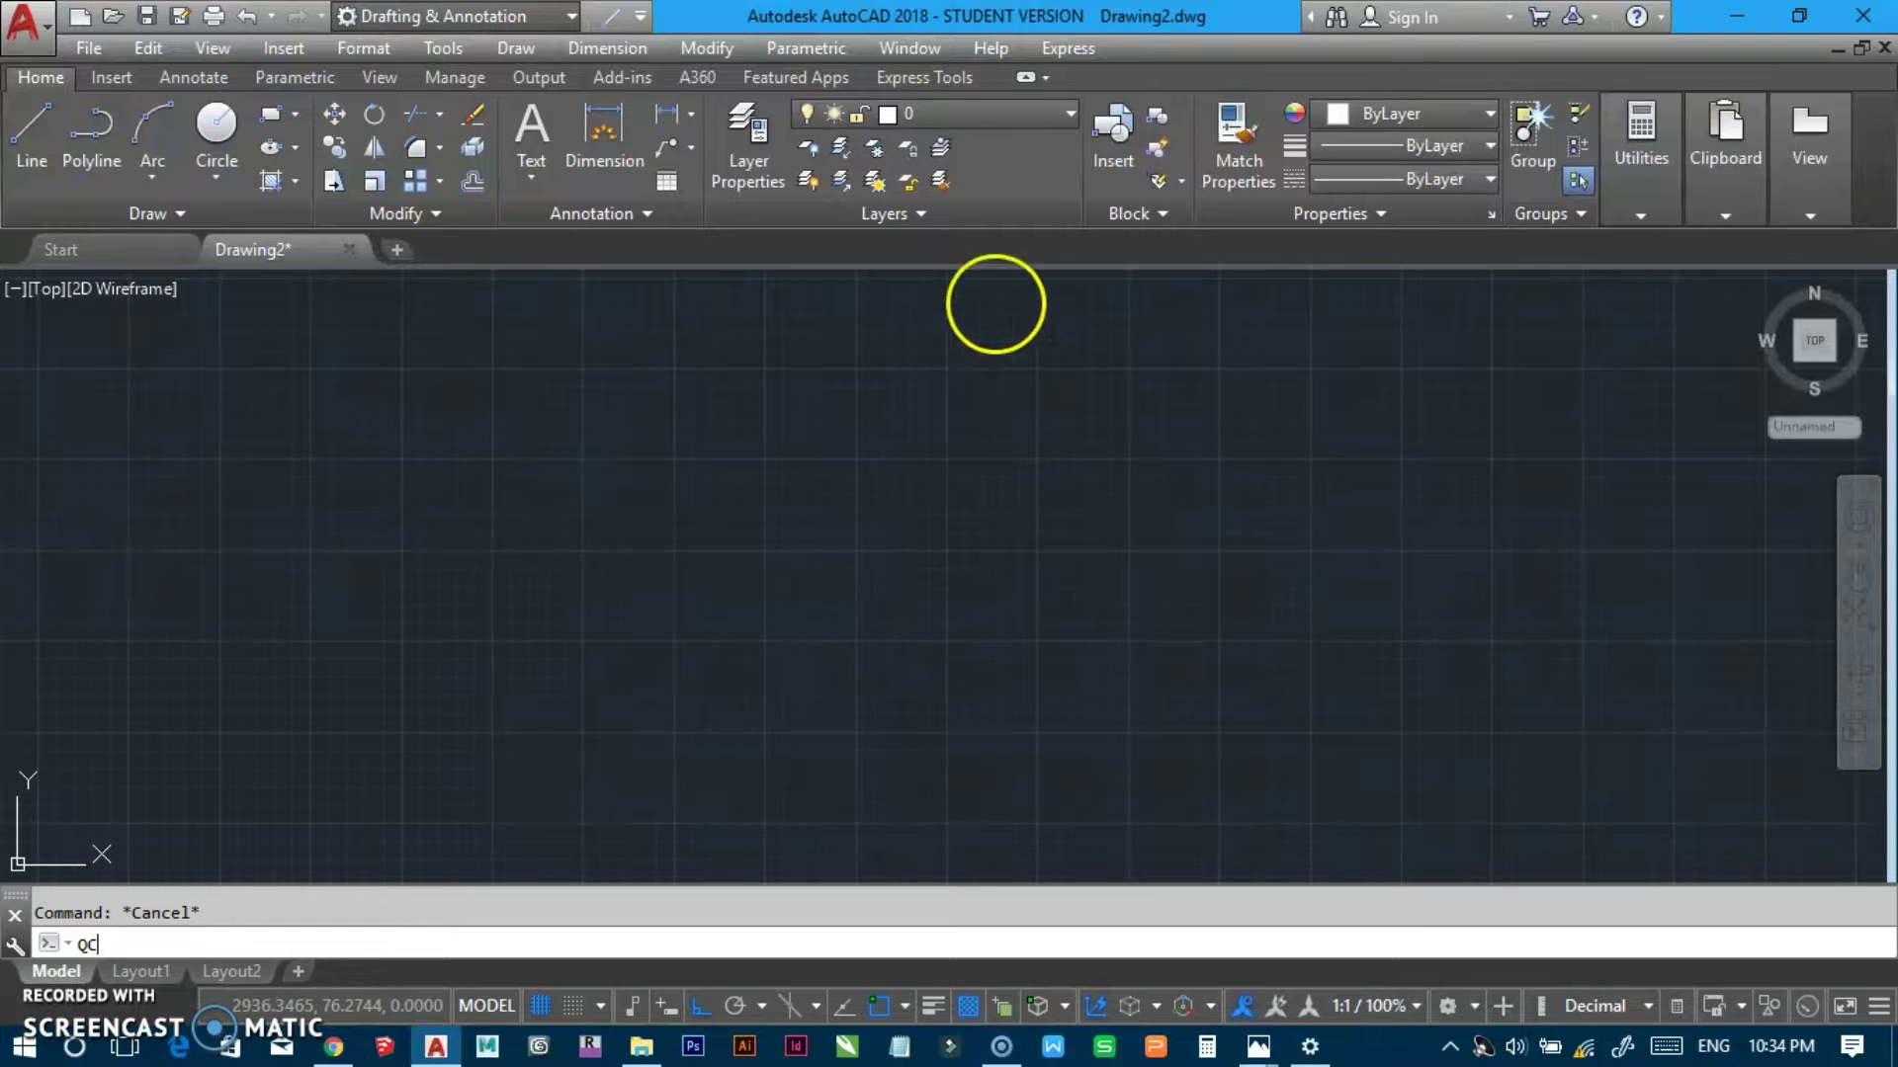
pyautogui.press('Return')
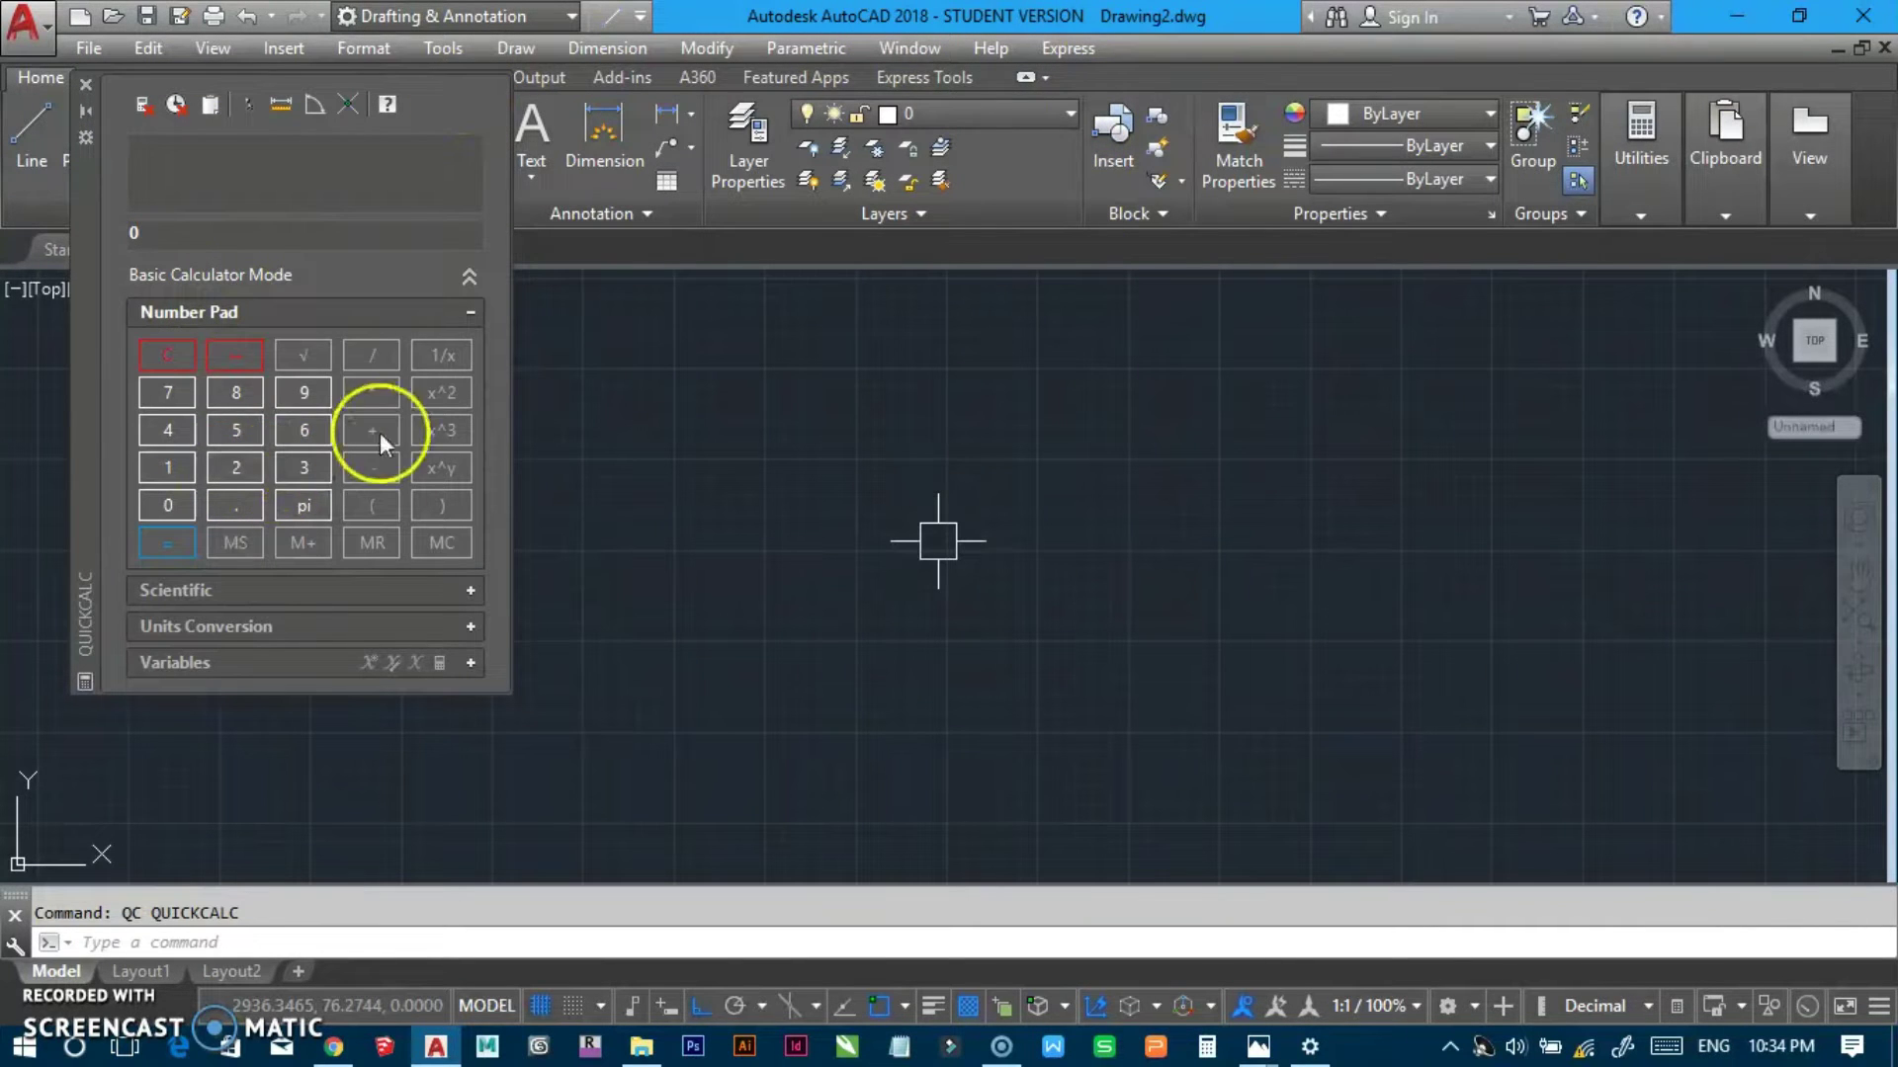
pyautogui.moveTo(68, 220); pyautogui.dragTo(137, 258)
pyautogui.write('458')
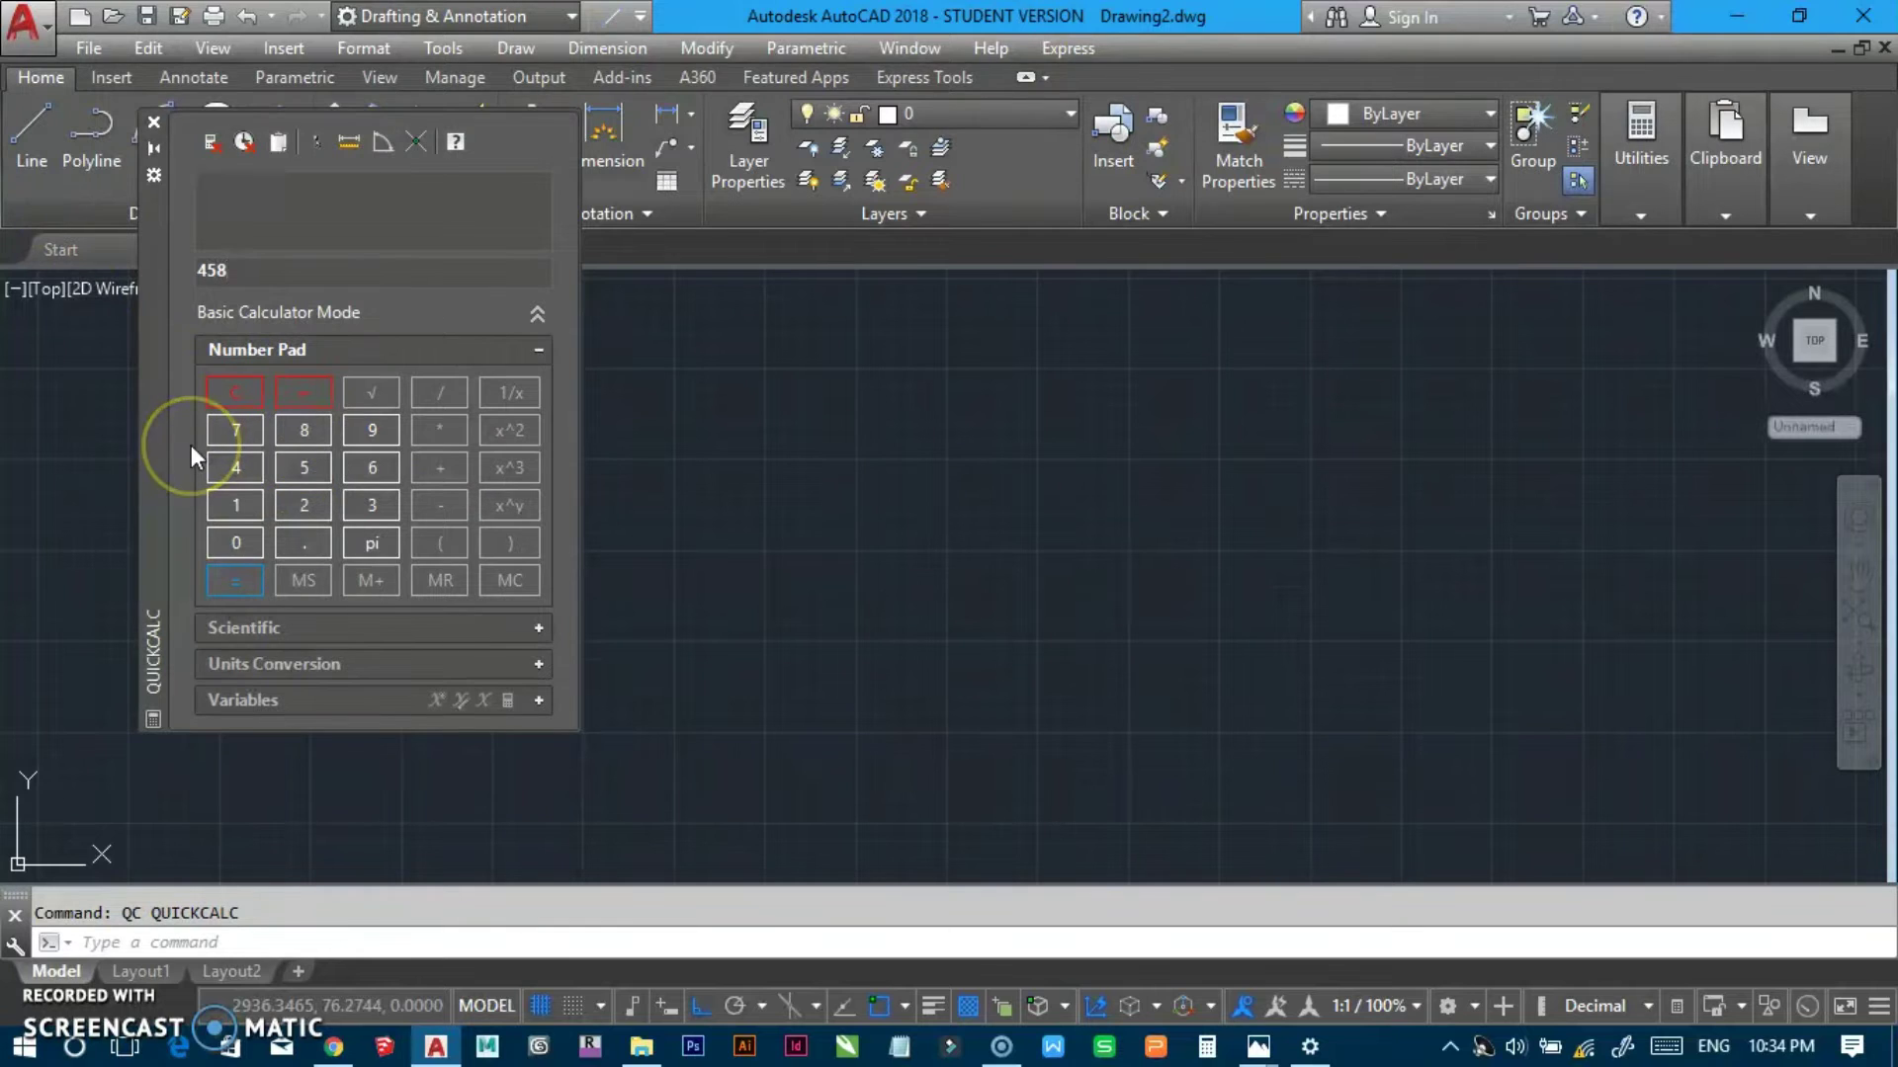
pyautogui.click(229, 429)
pyautogui.click(300, 437)
pyautogui.click(295, 465)
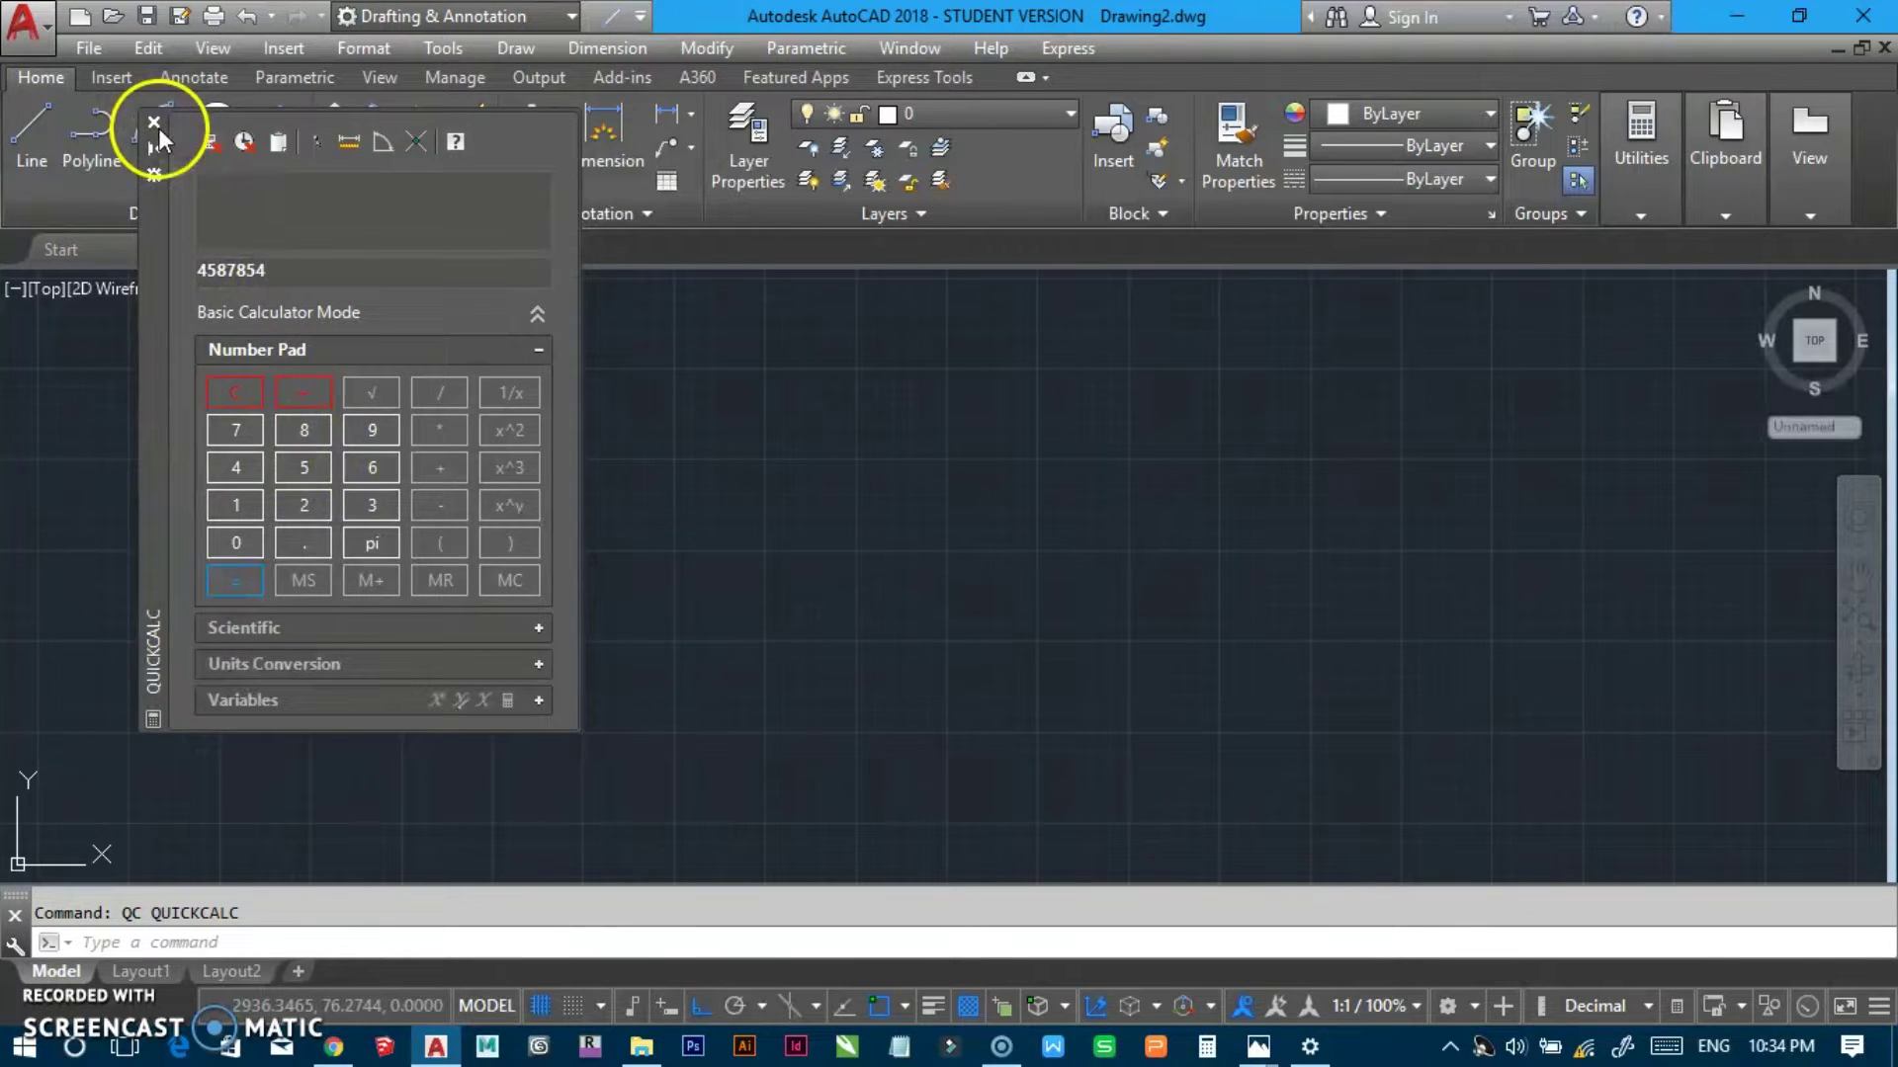
pyautogui.doubleClick(154, 123)
pyautogui.press('Escape')
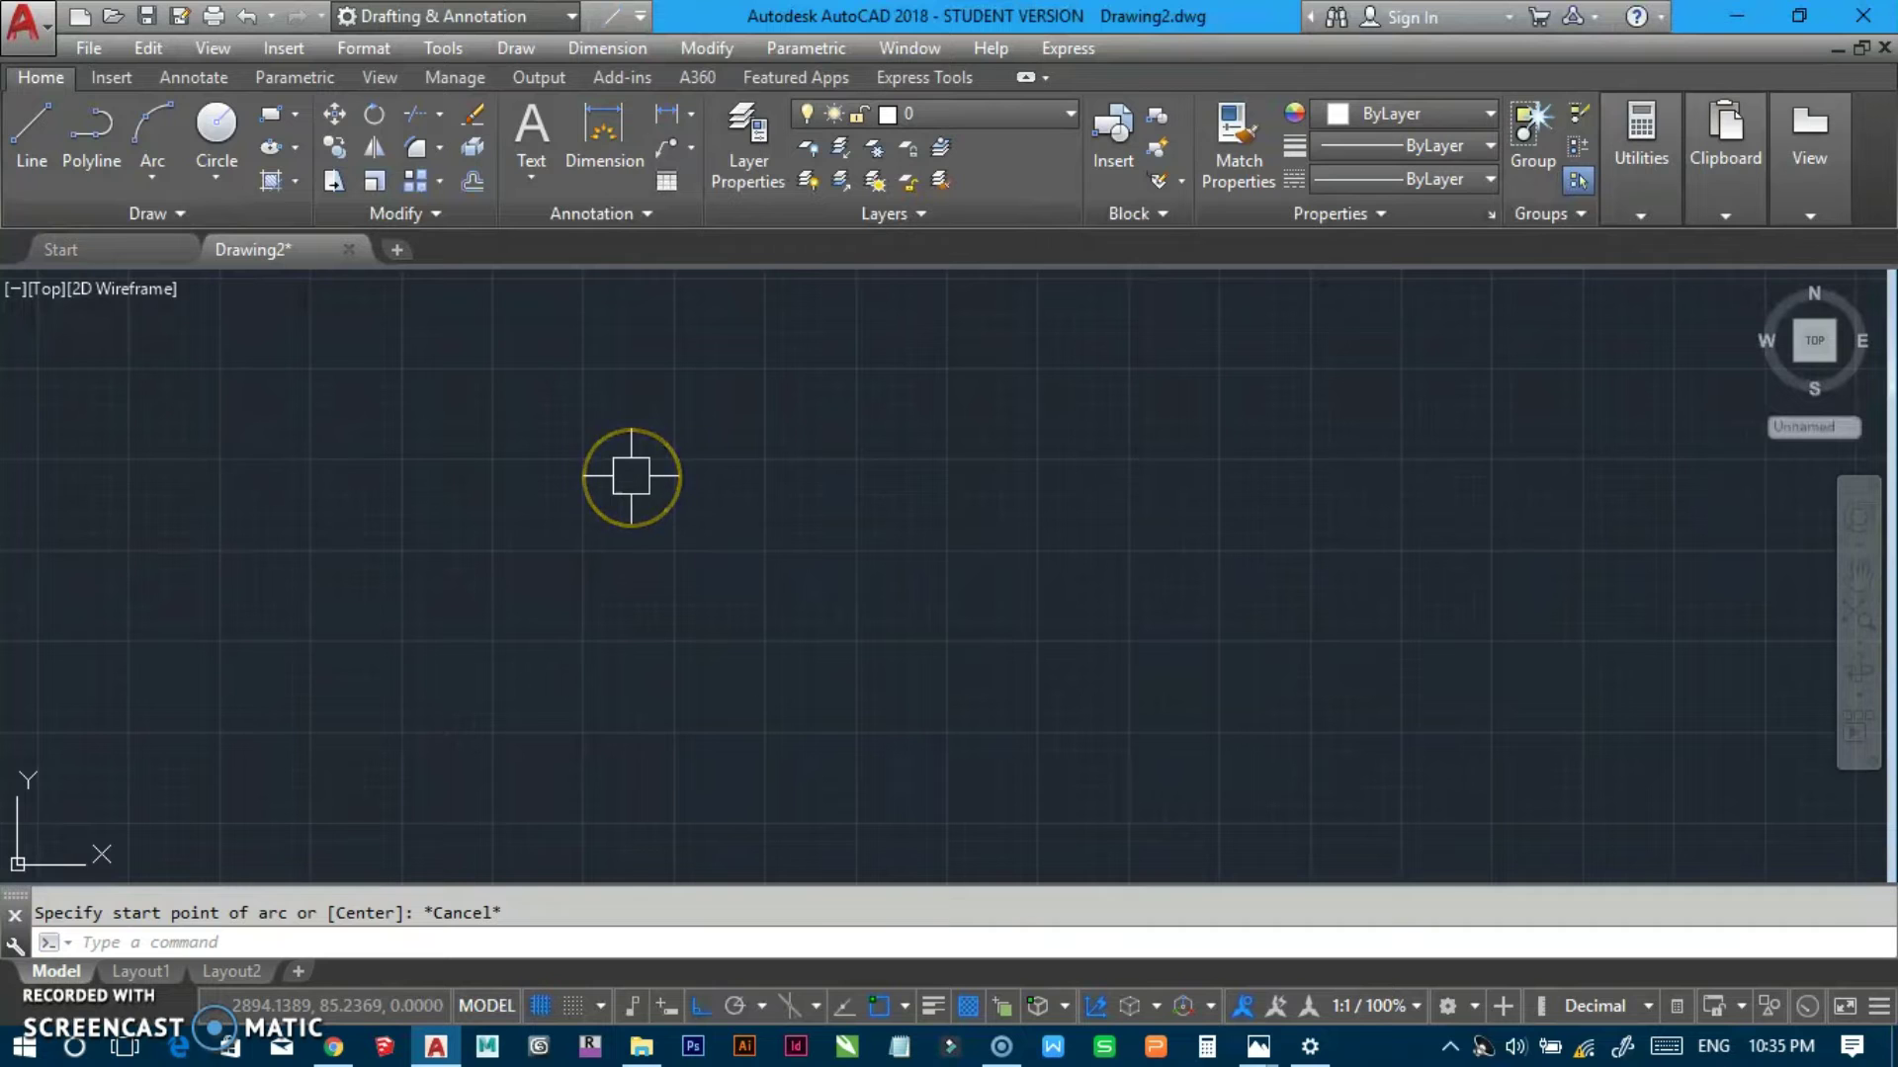
pyautogui.hotkey('ctrl', '8')
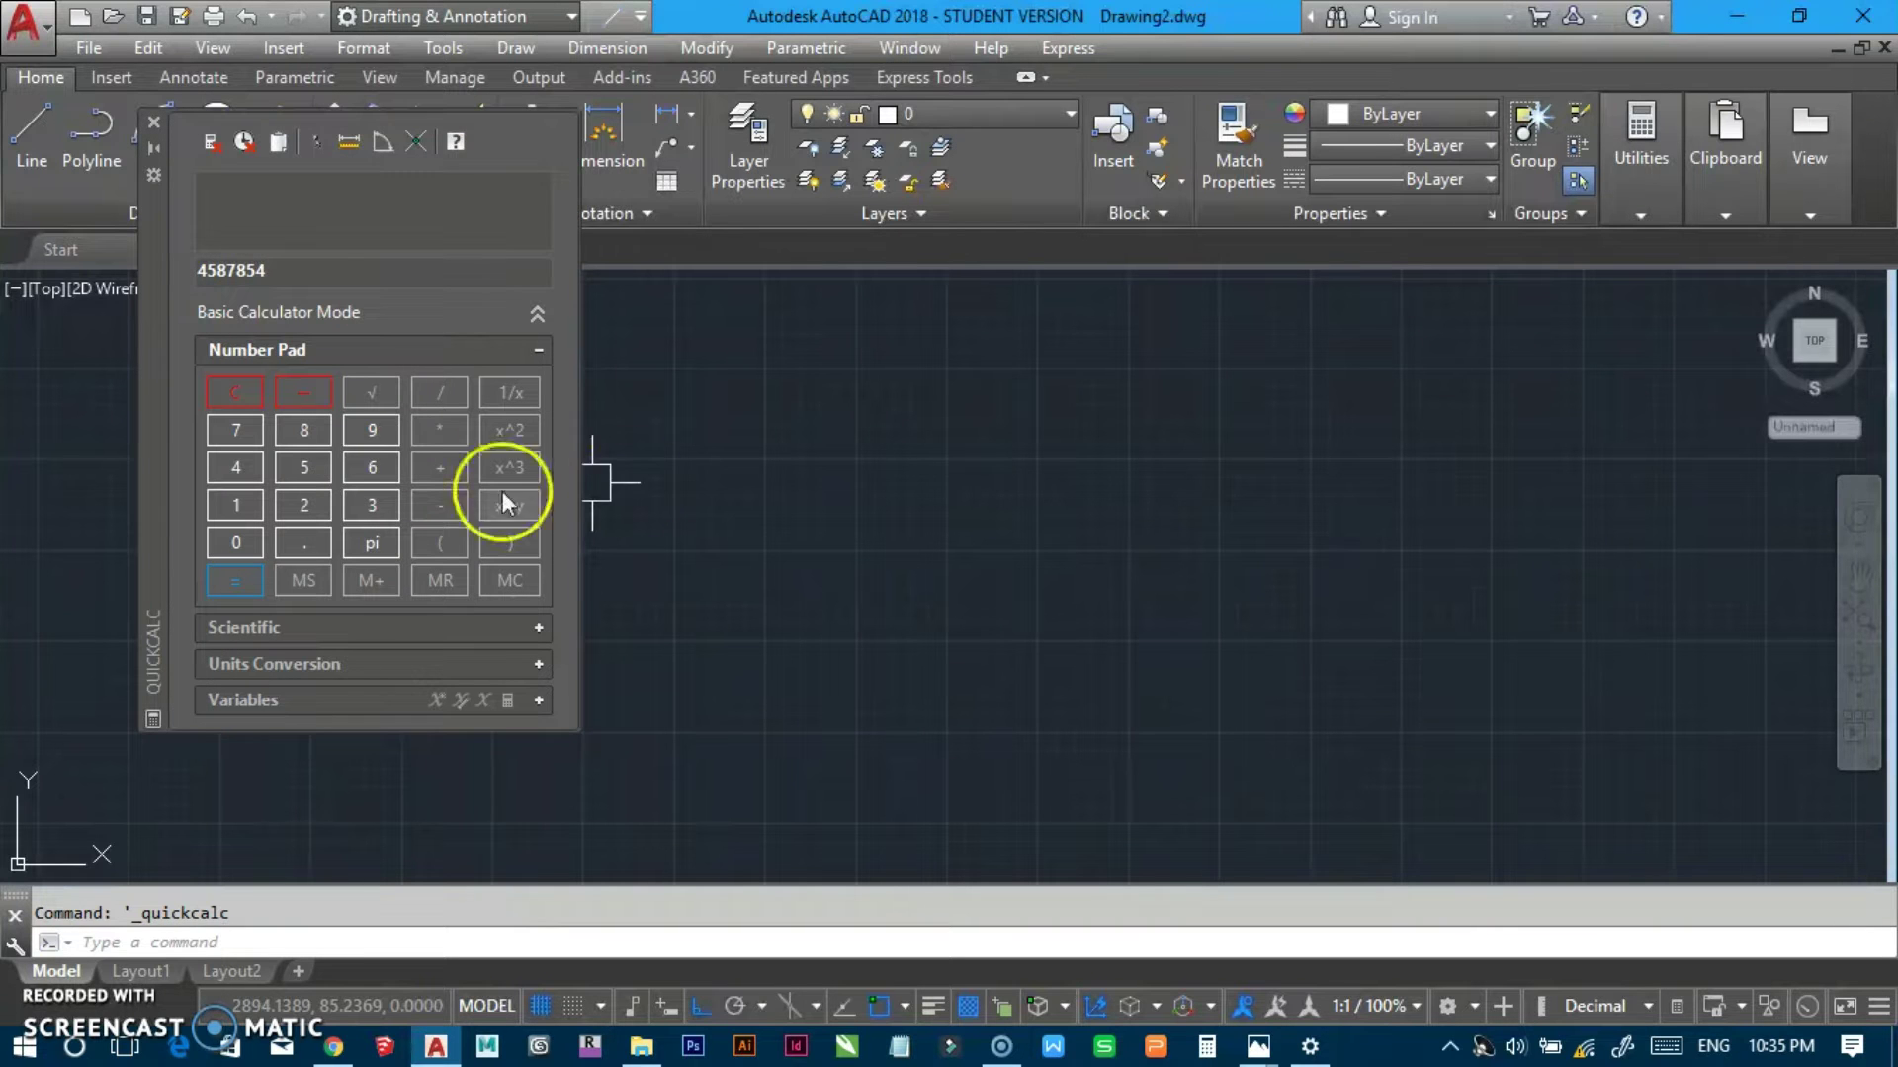
pyautogui.click(154, 122)
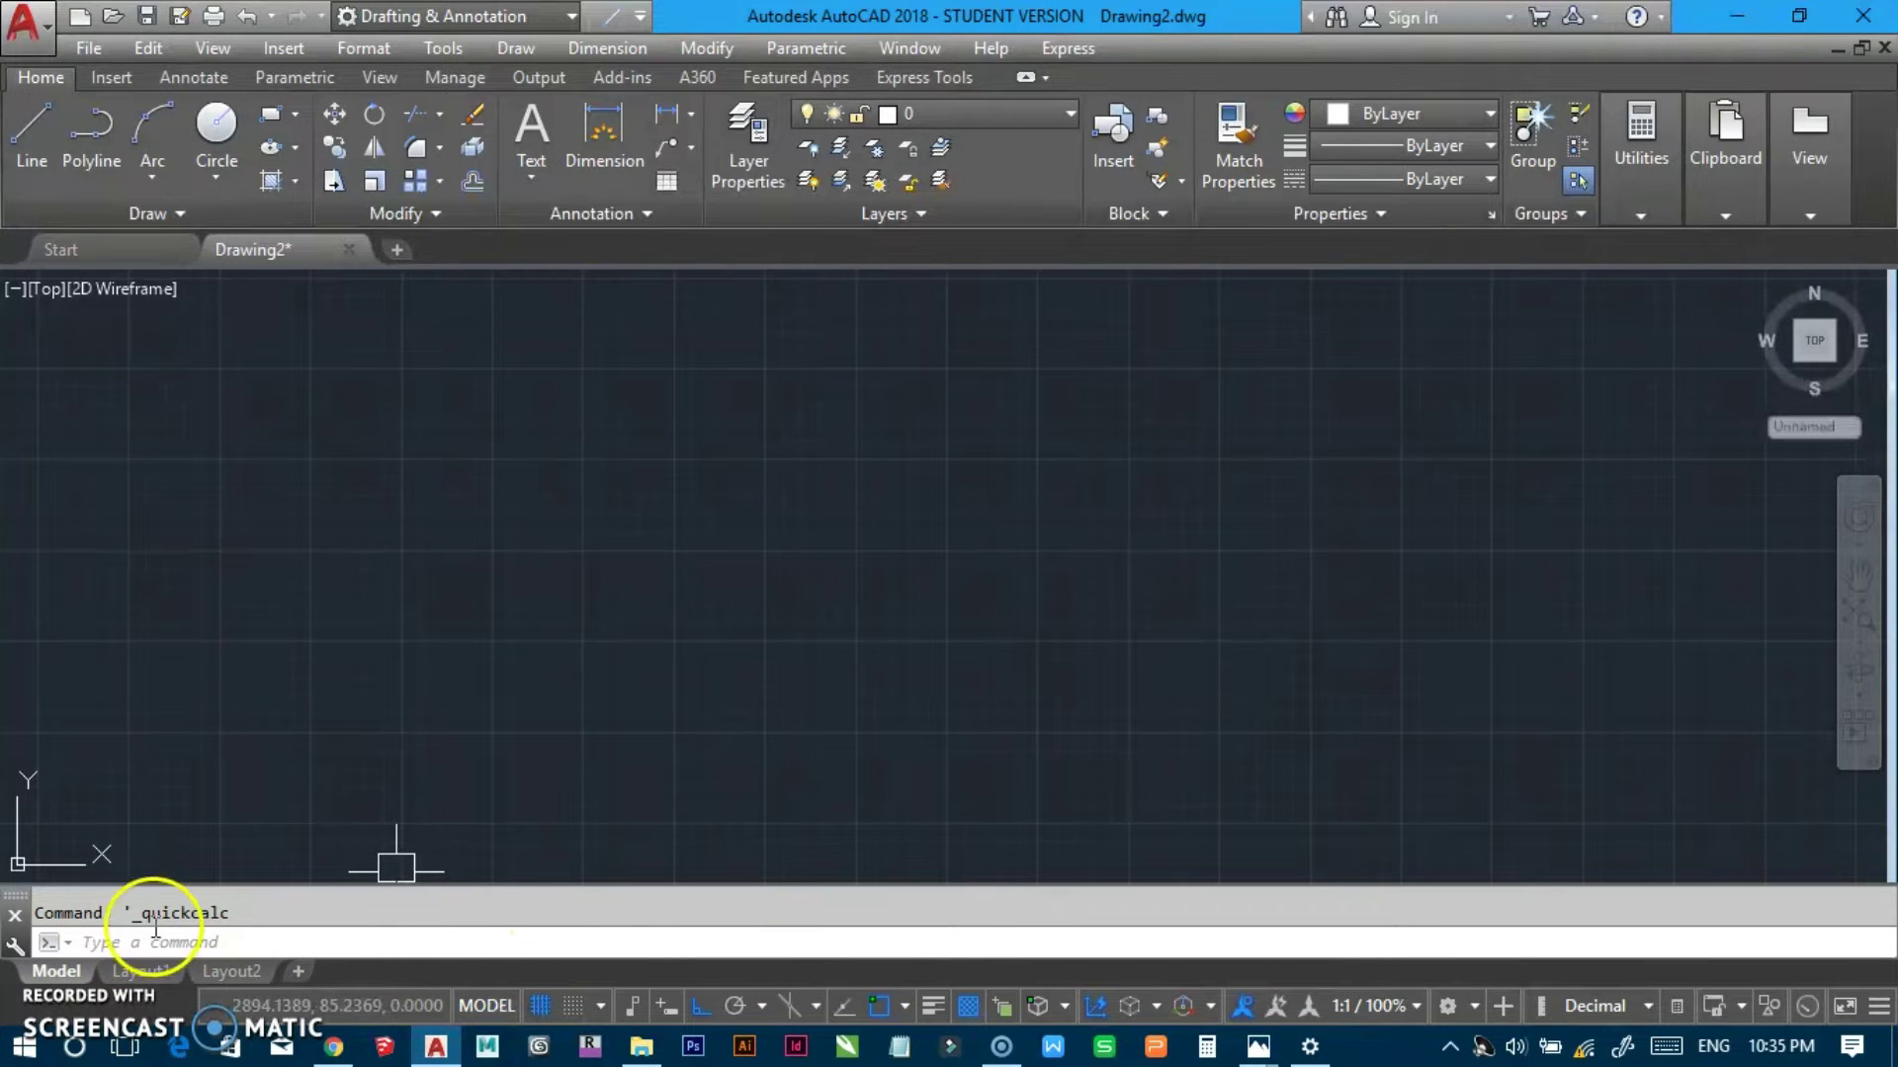
# Toggle the command line off and on repeatedly with Ctrl+9.
pyautogui.click(15, 914)
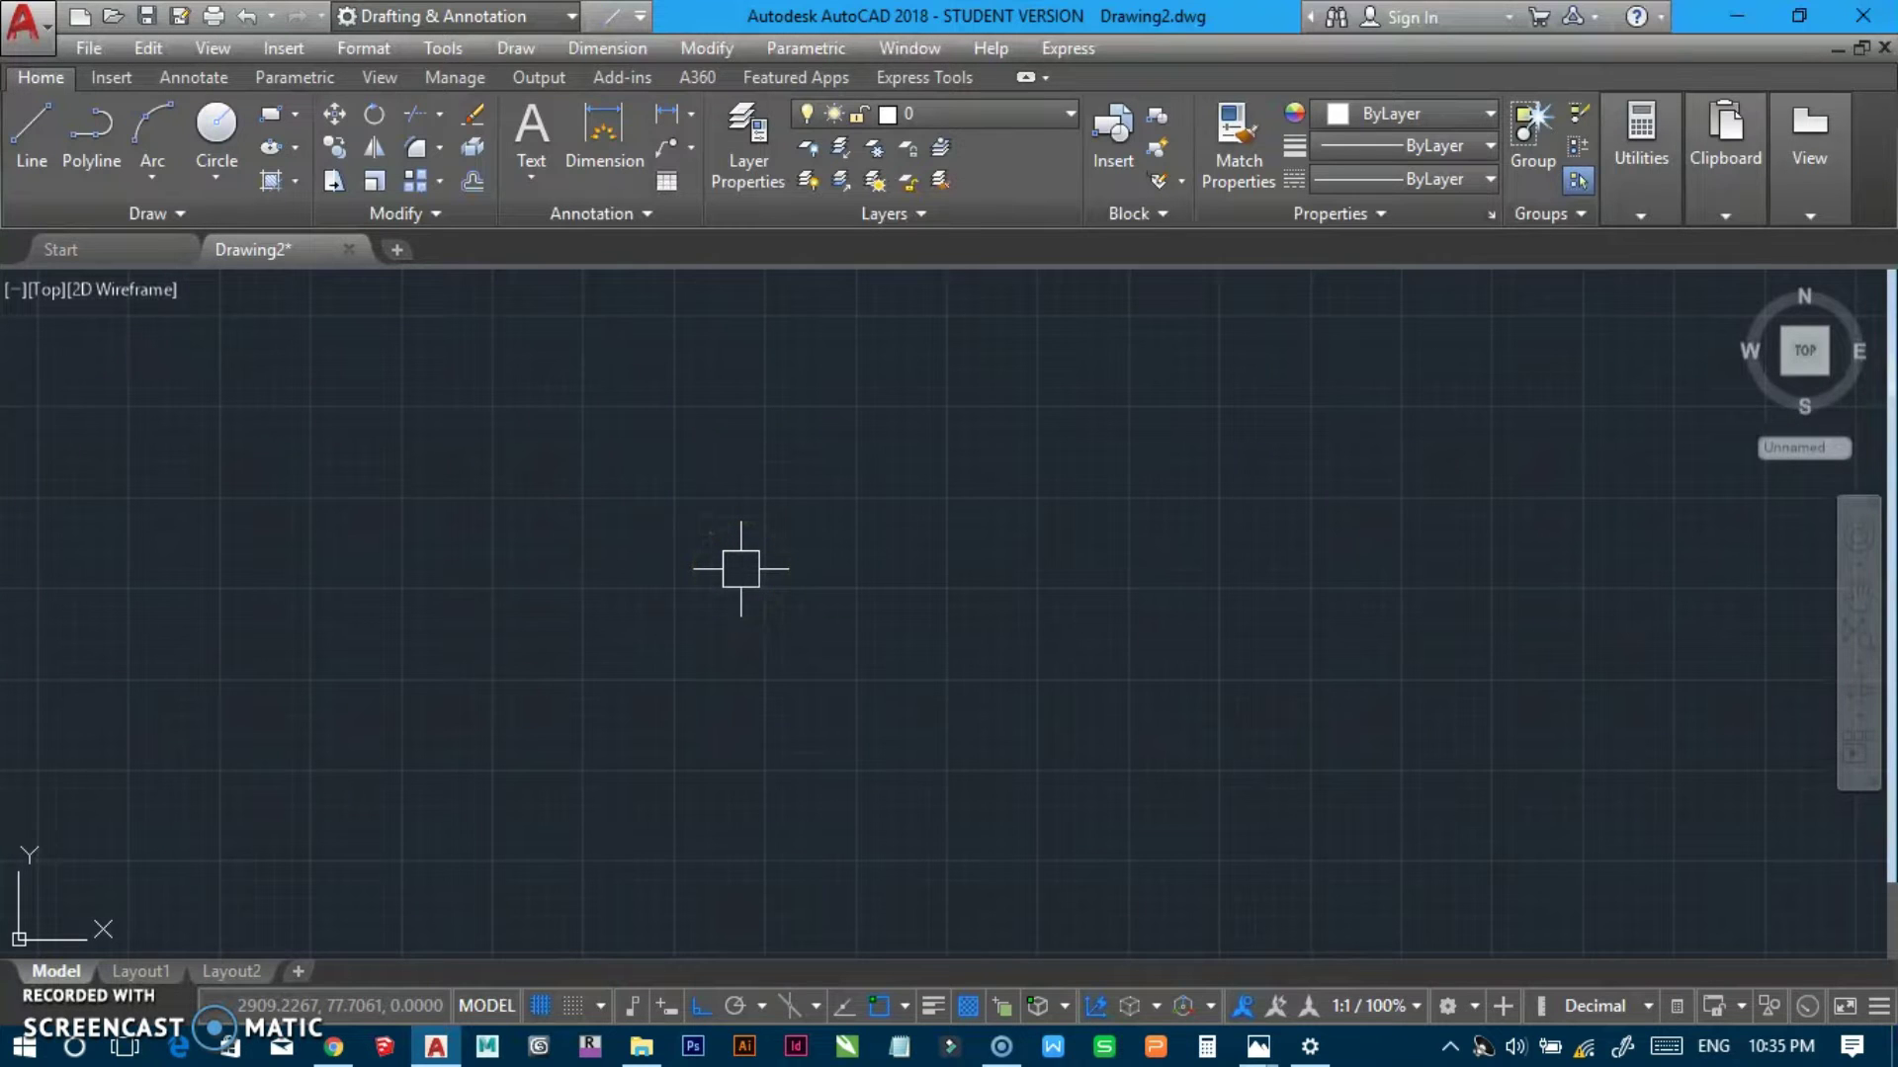
pyautogui.hotkey('ctrl', '9')
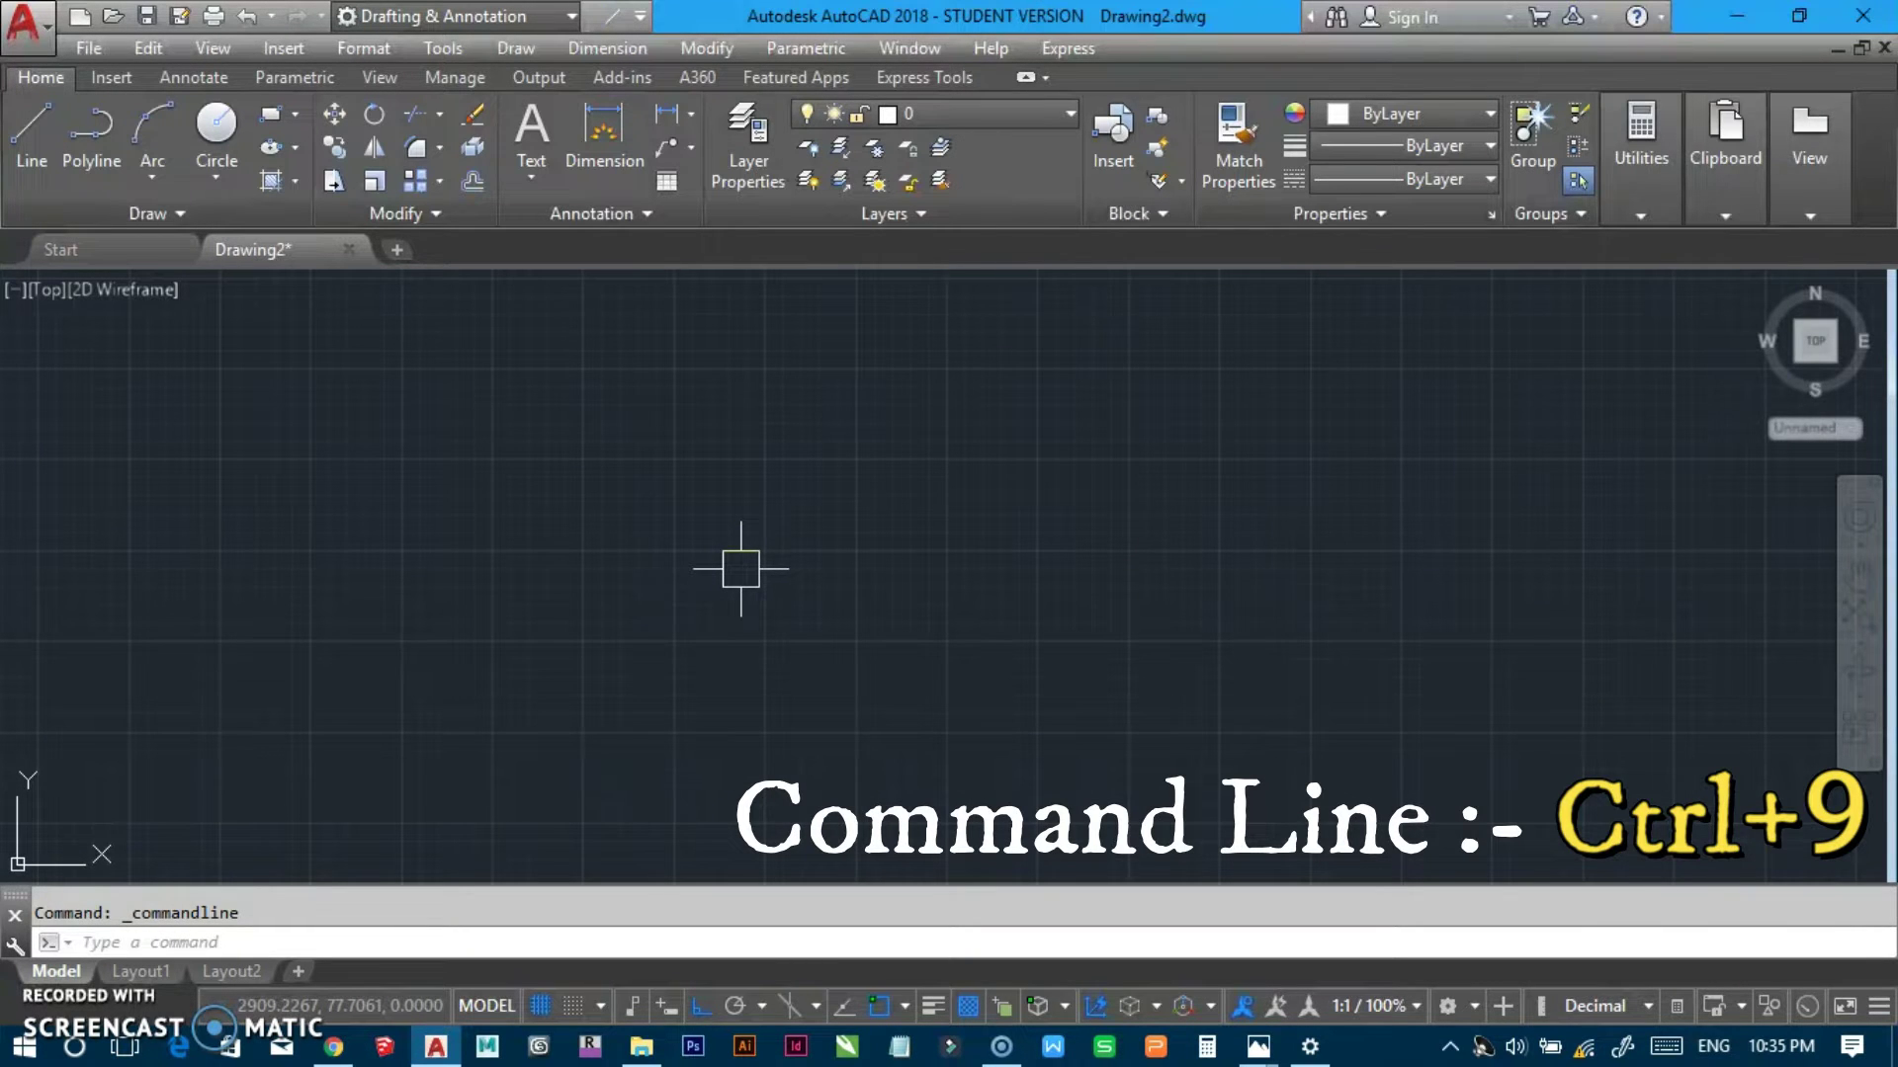
pyautogui.hotkey('ctrl', '9')
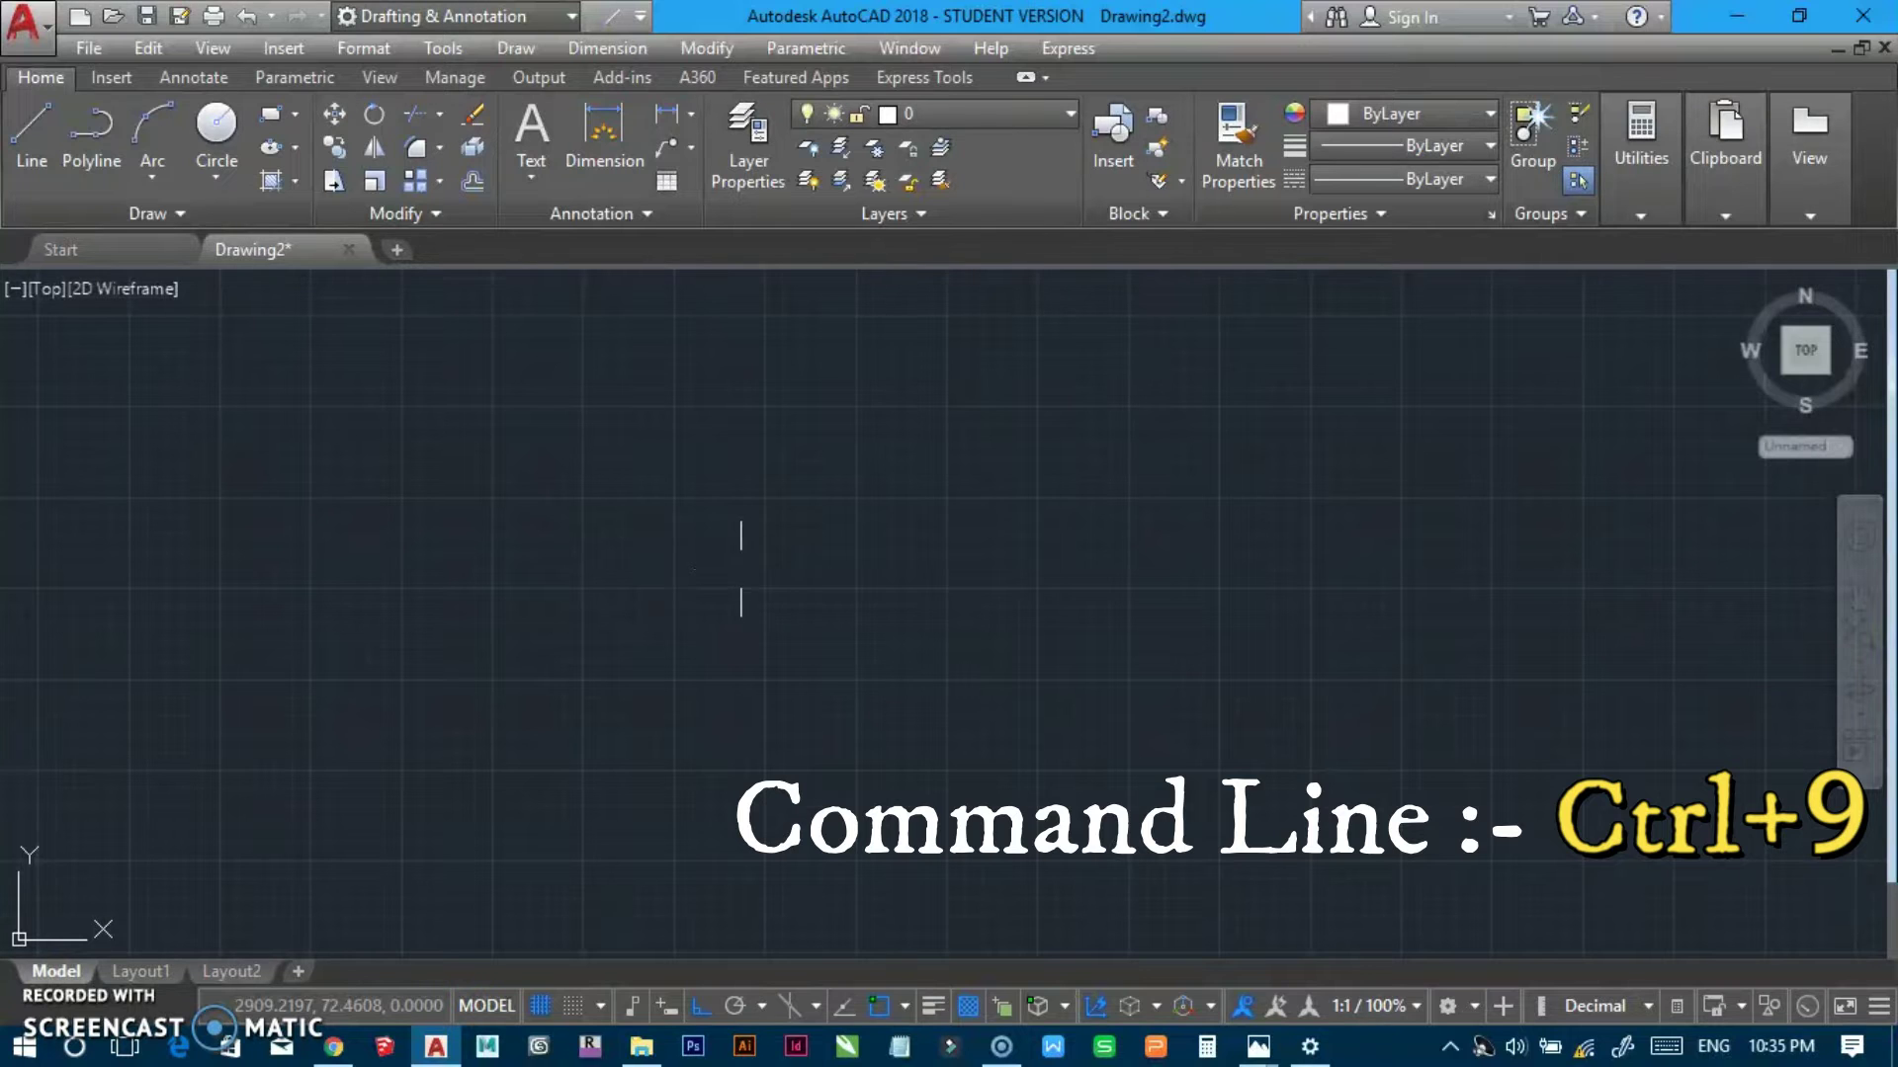
pyautogui.hotkey('ctrl', '9')
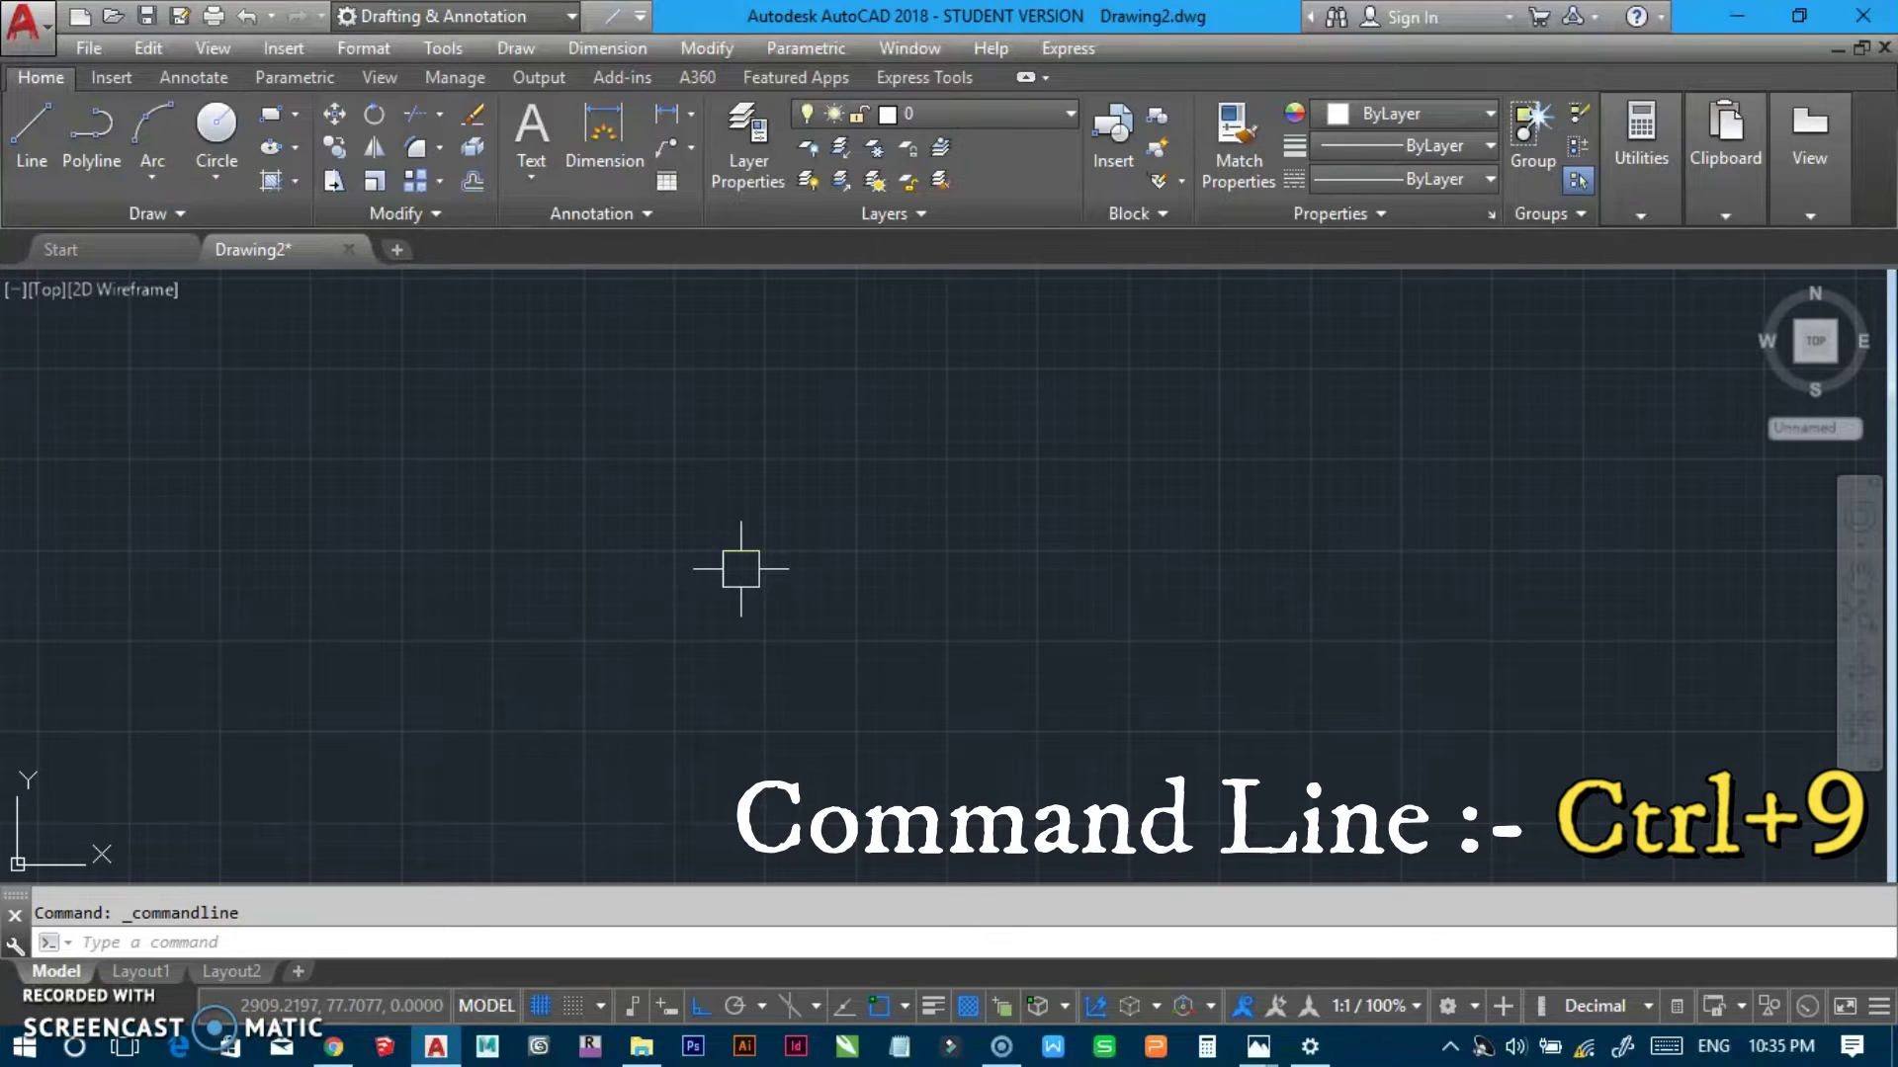
# Hide the command line through the Tools > Command Line option.
pyautogui.click(434, 50)
pyautogui.click(522, 115)
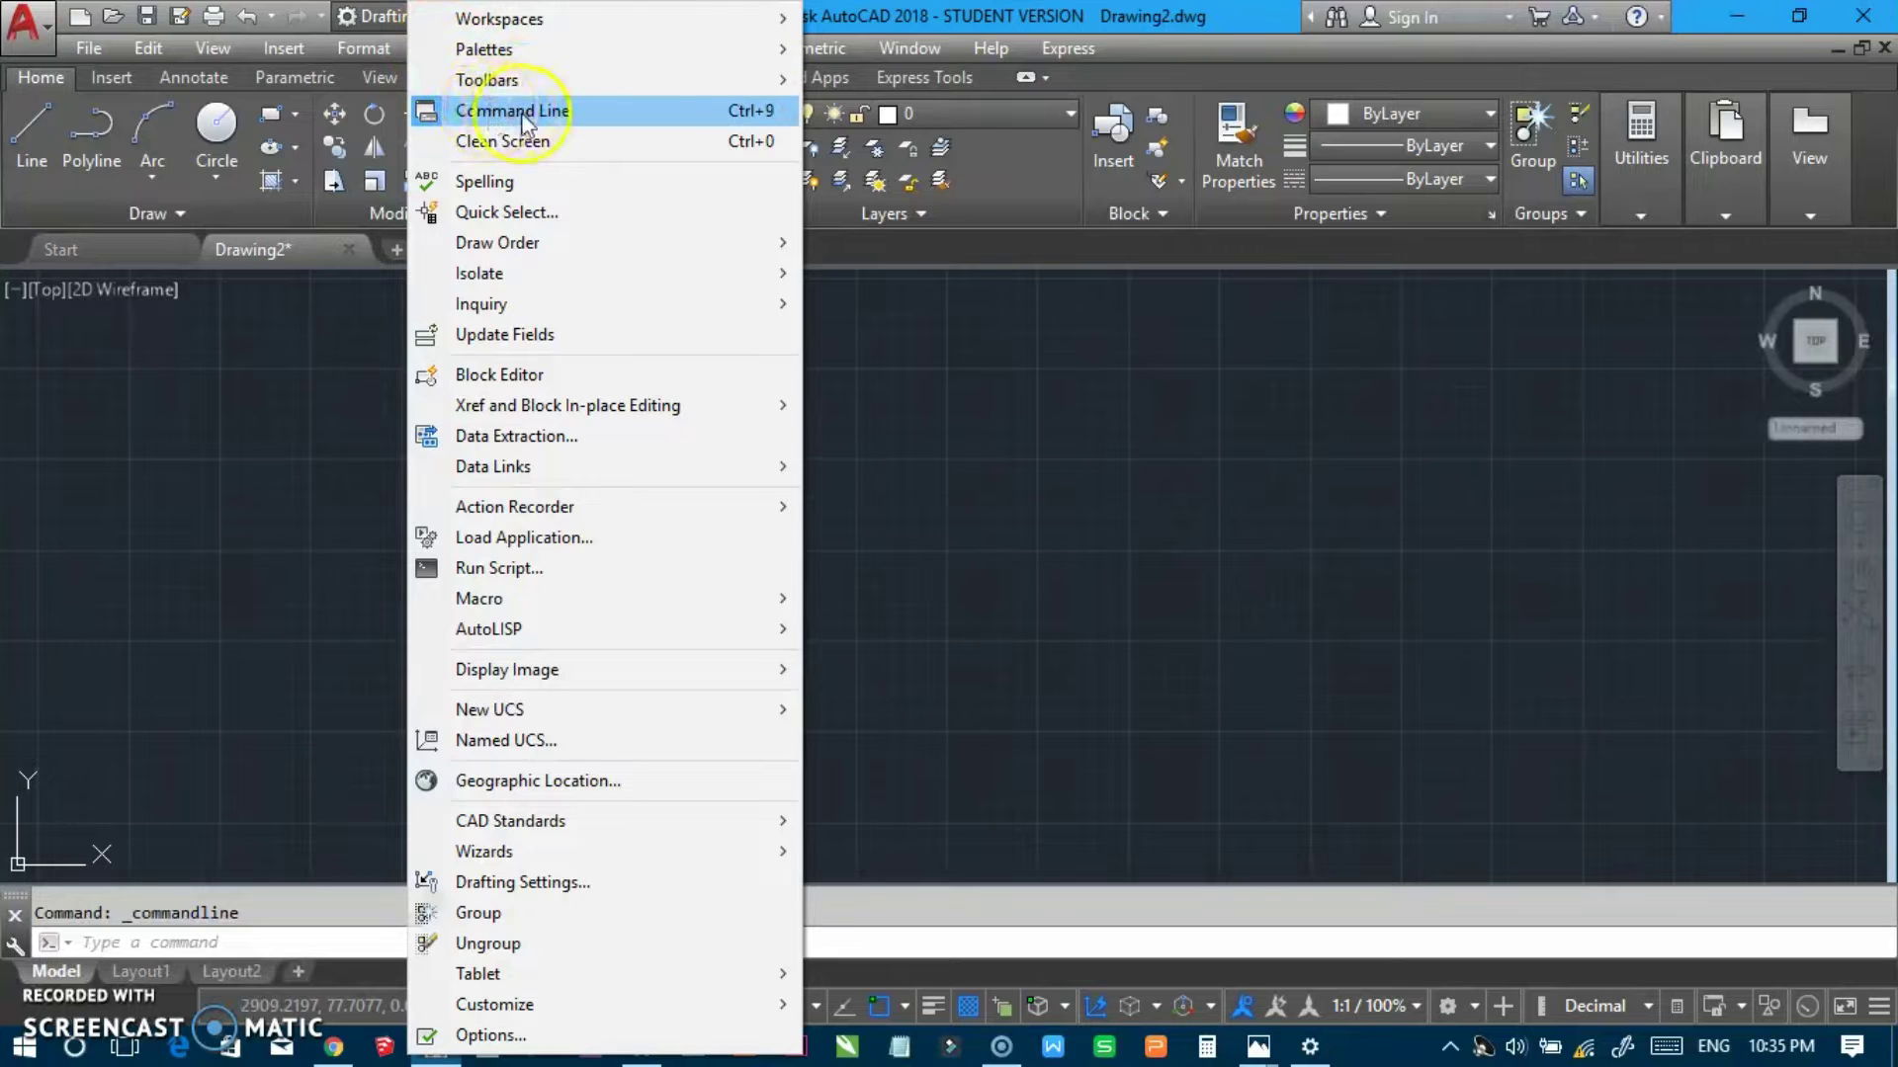
pyautogui.click(751, 111)
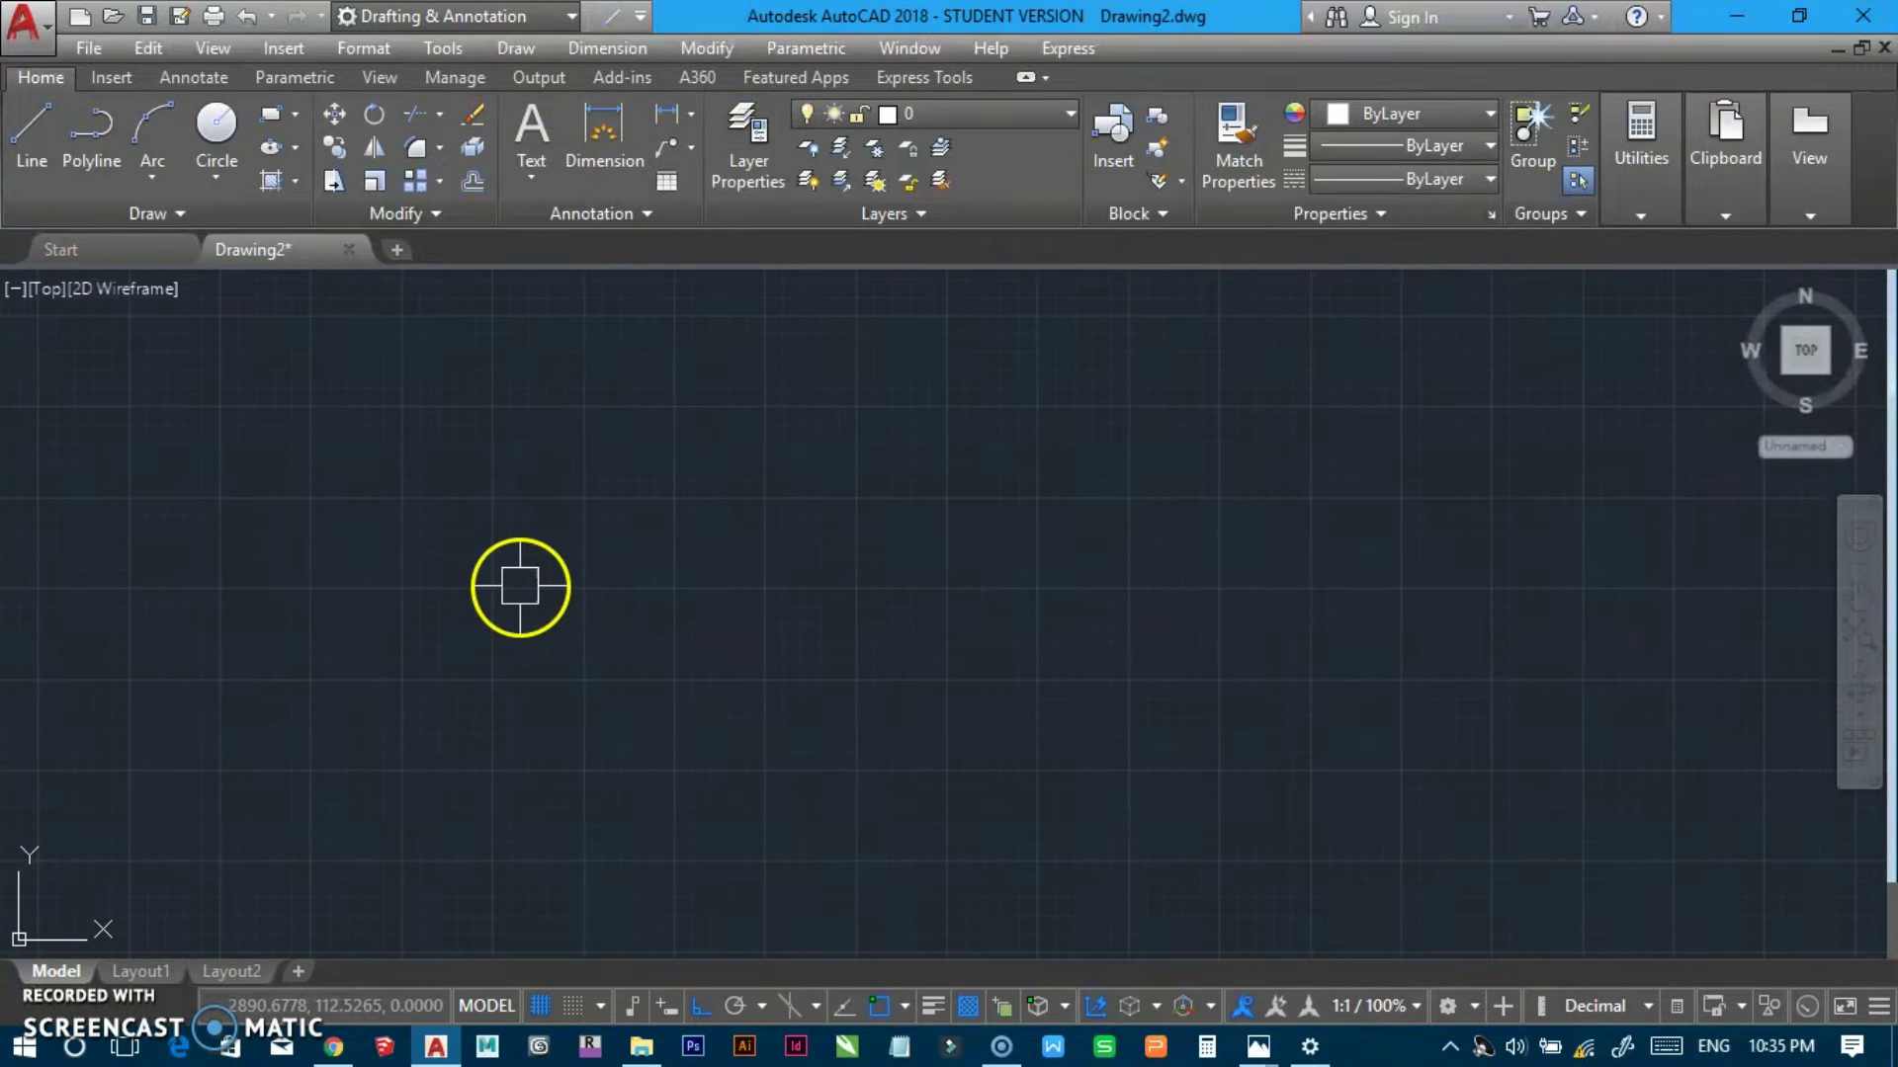
# Turn Clean Screen on and back off with Ctrl+0, then locate it in the Tools list.
pyautogui.press('Escape')
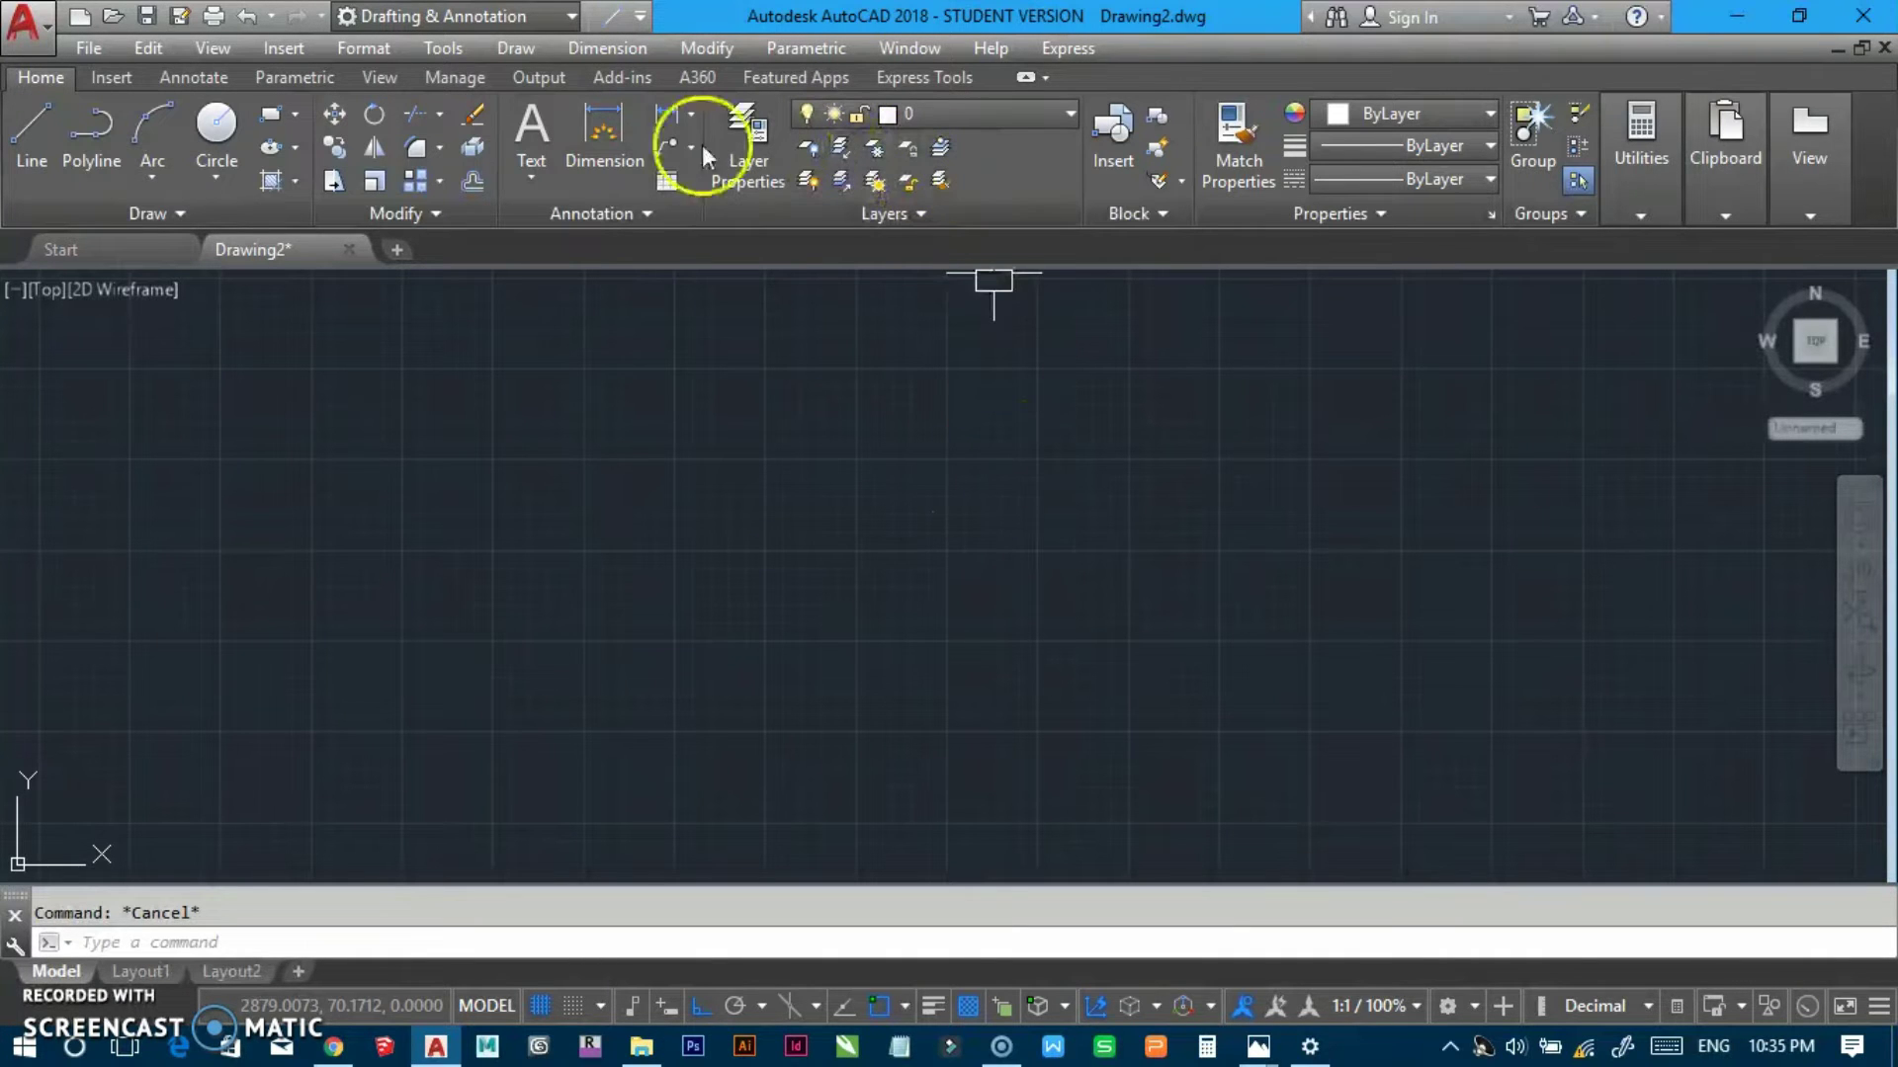
pyautogui.click(1253, 538)
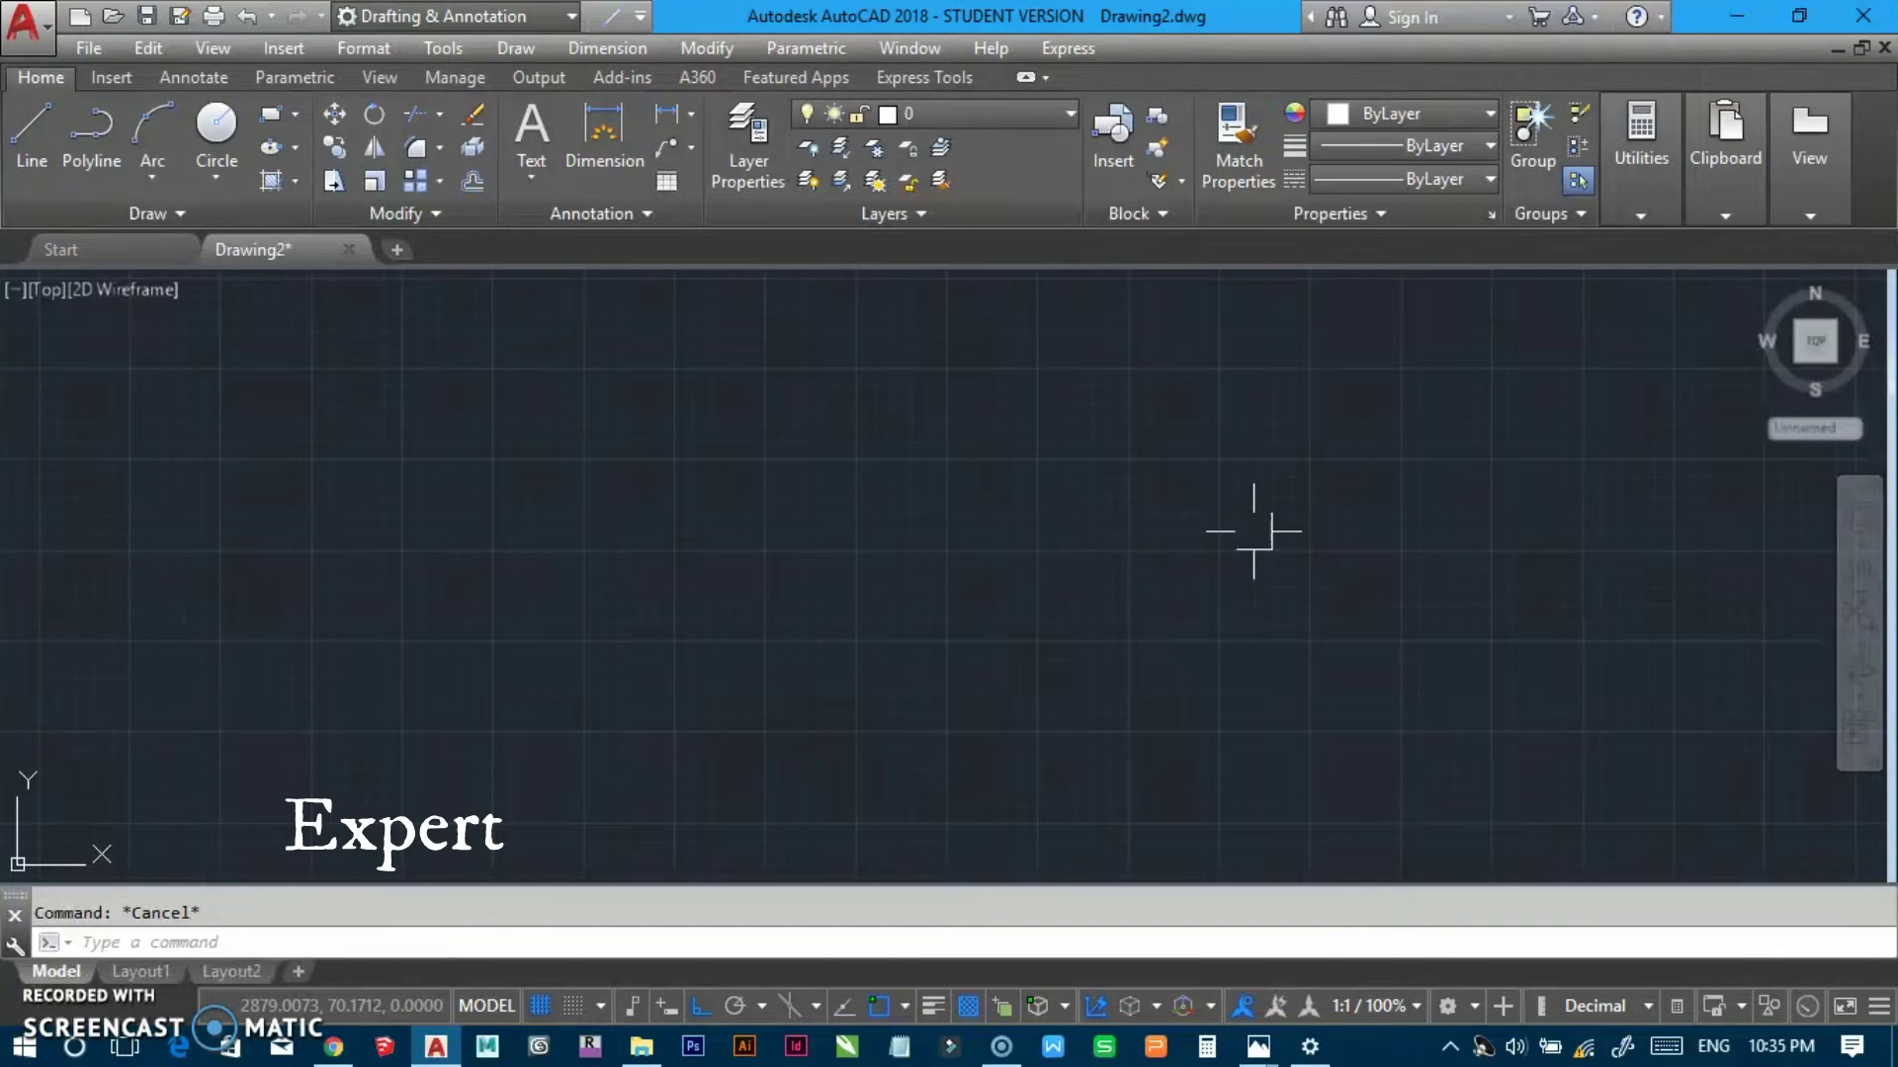
pyautogui.hotkey('ctrl', '0')
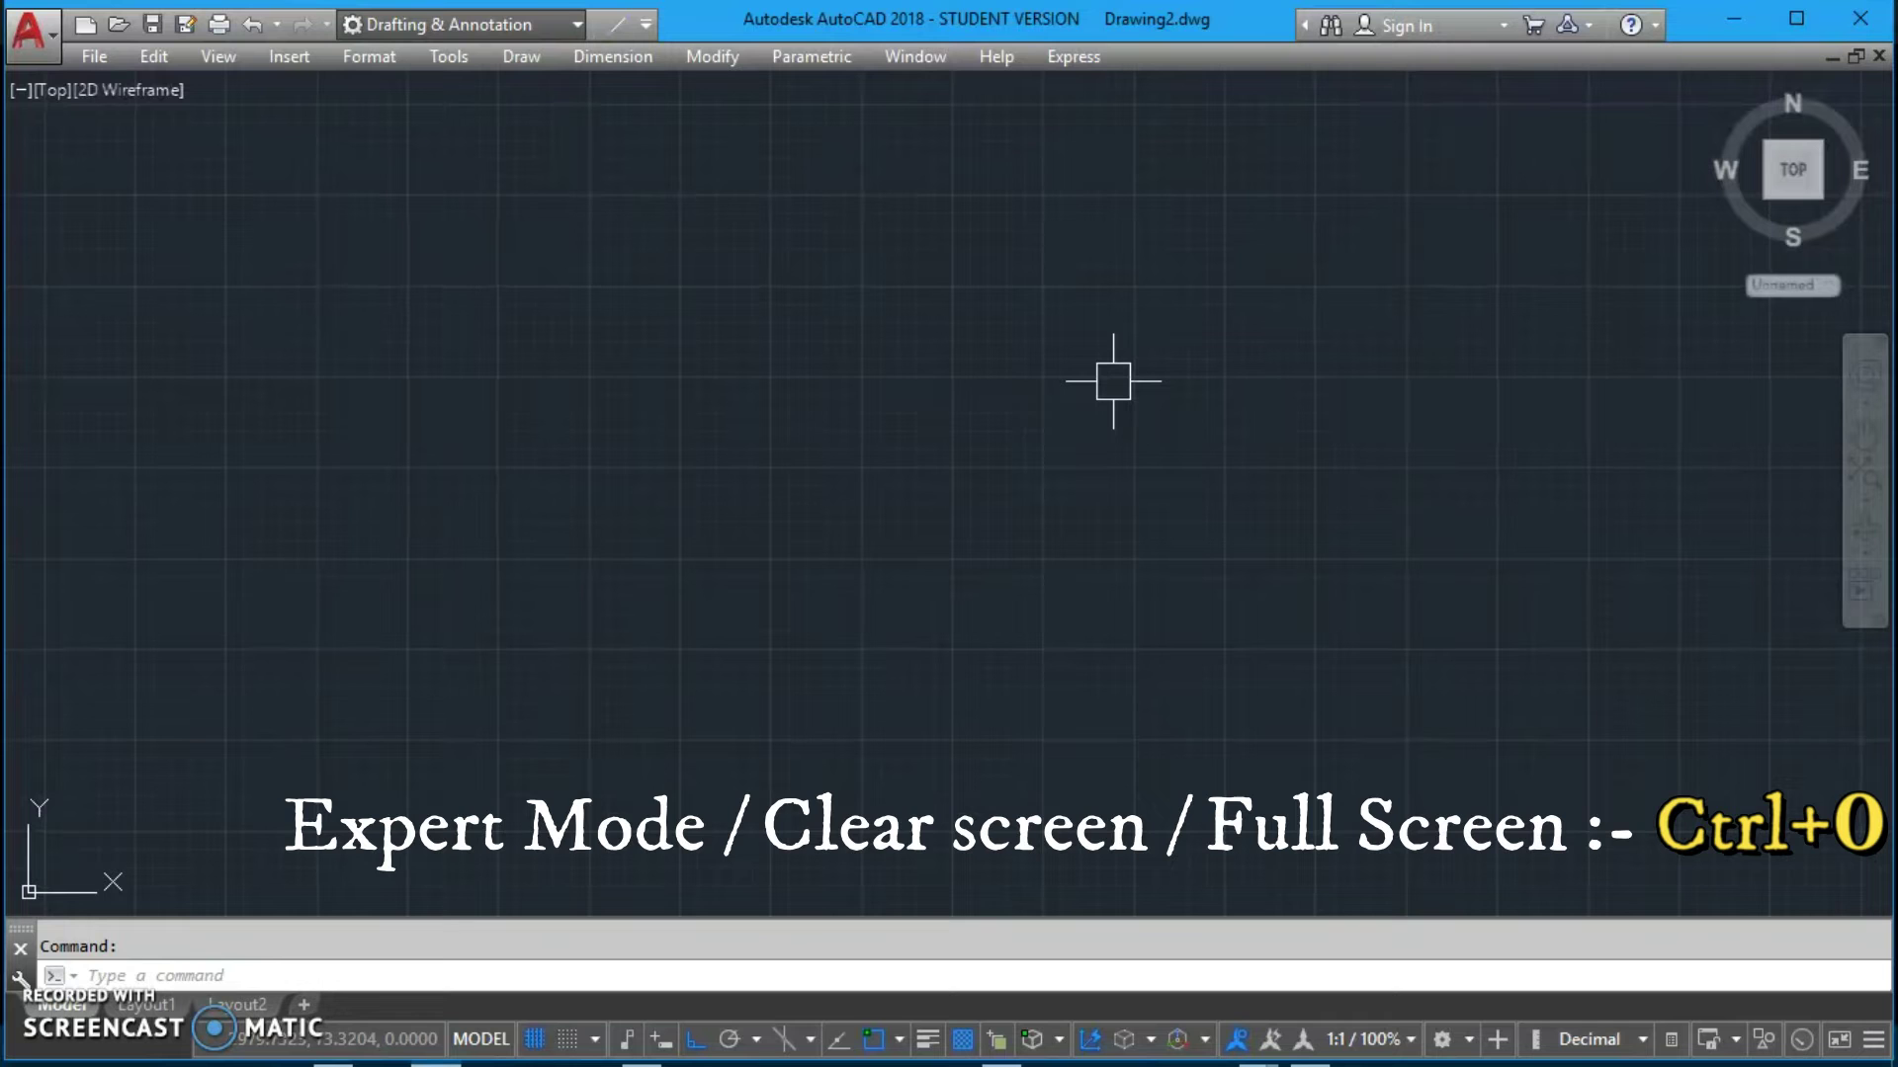
pyautogui.hotkey('ctrl', '0')
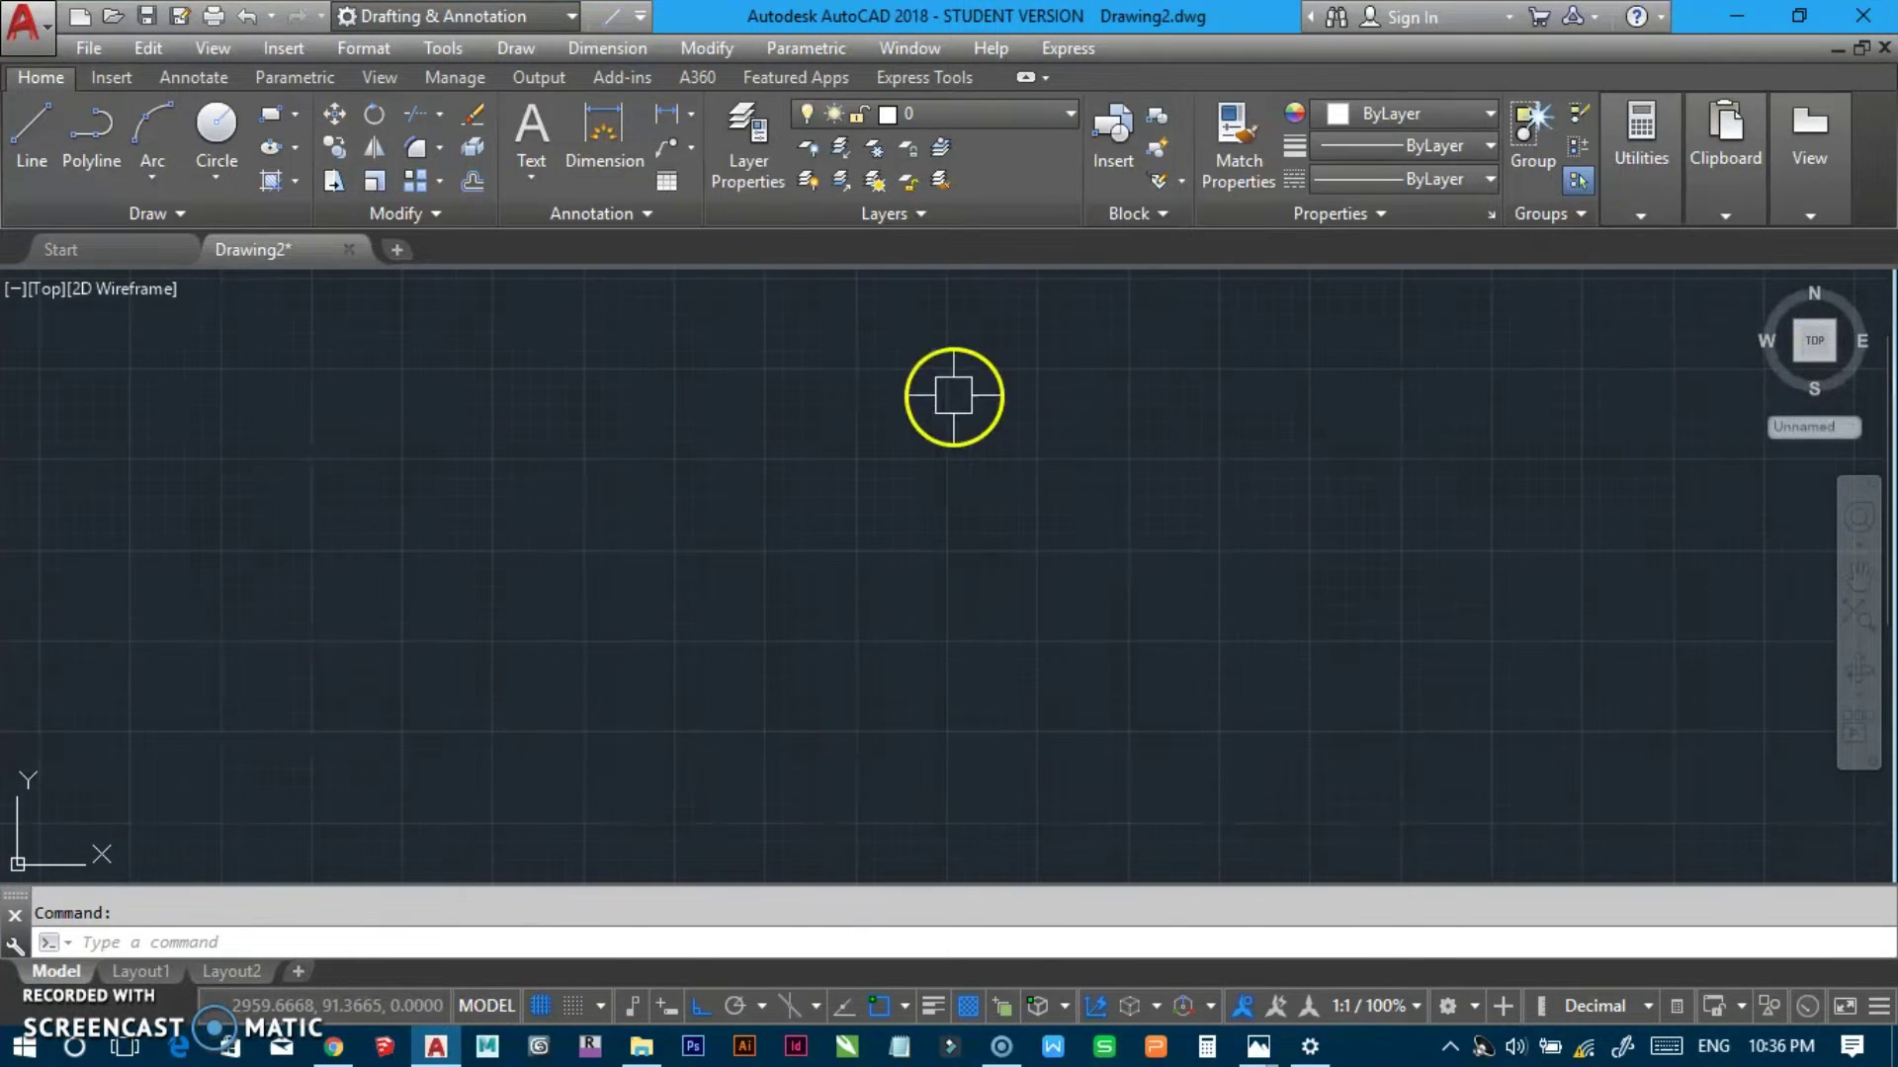
pyautogui.click(443, 48)
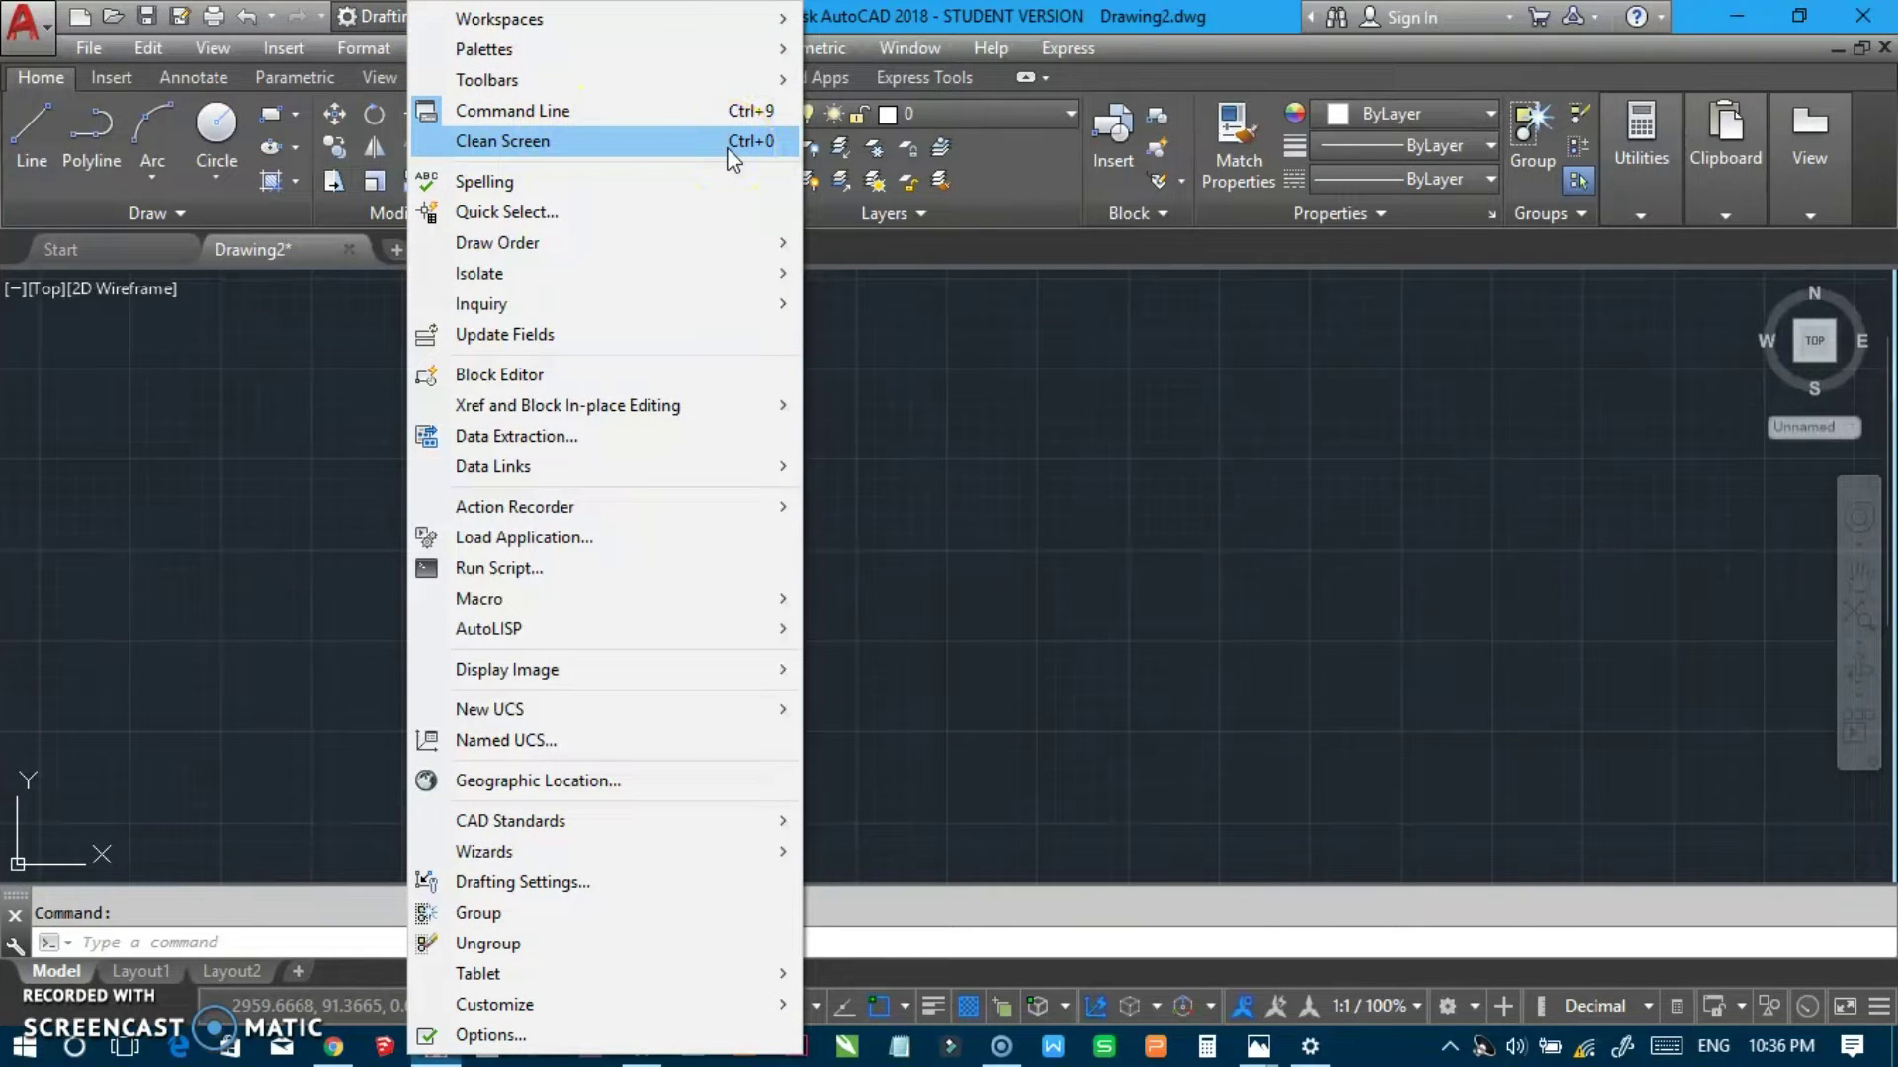
pyautogui.click(996, 556)
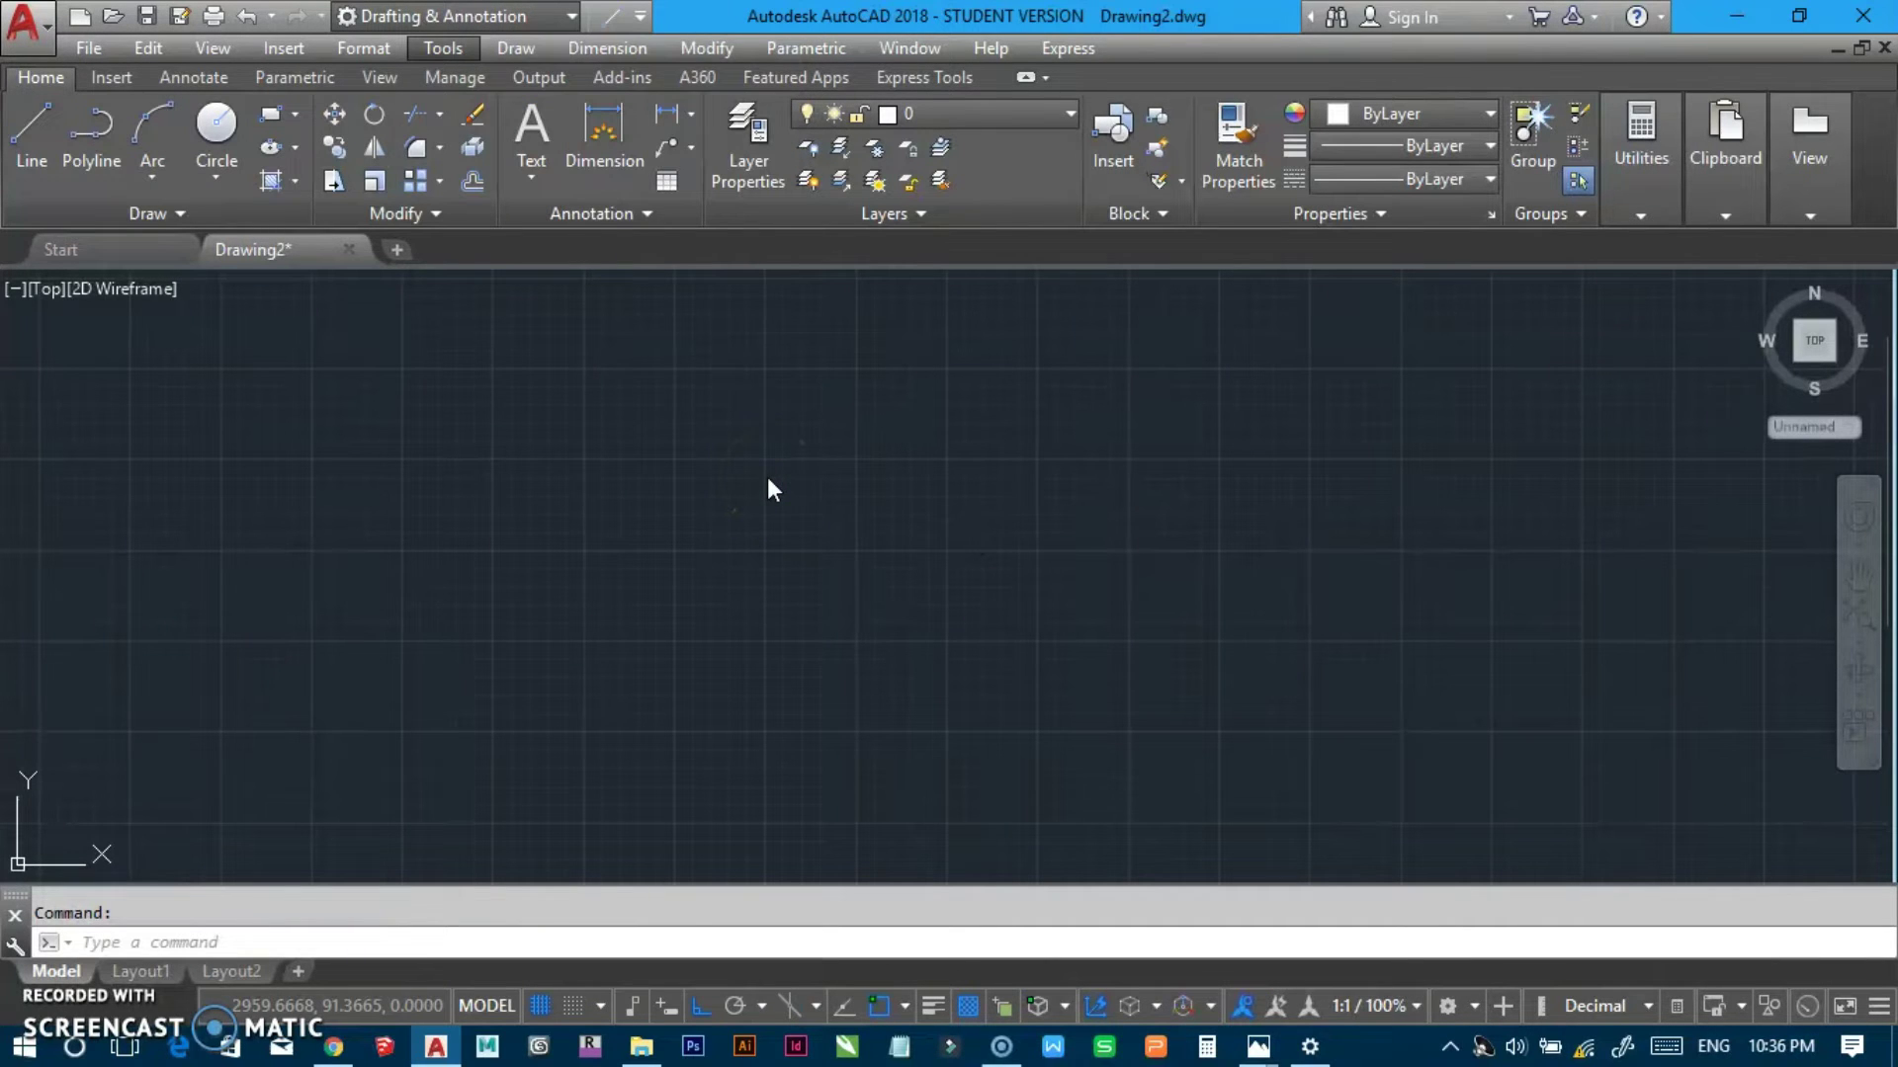
# Draw a selection window on the empty canvas and cancel it.
pyautogui.click(578, 454)
pyautogui.click(682, 515)
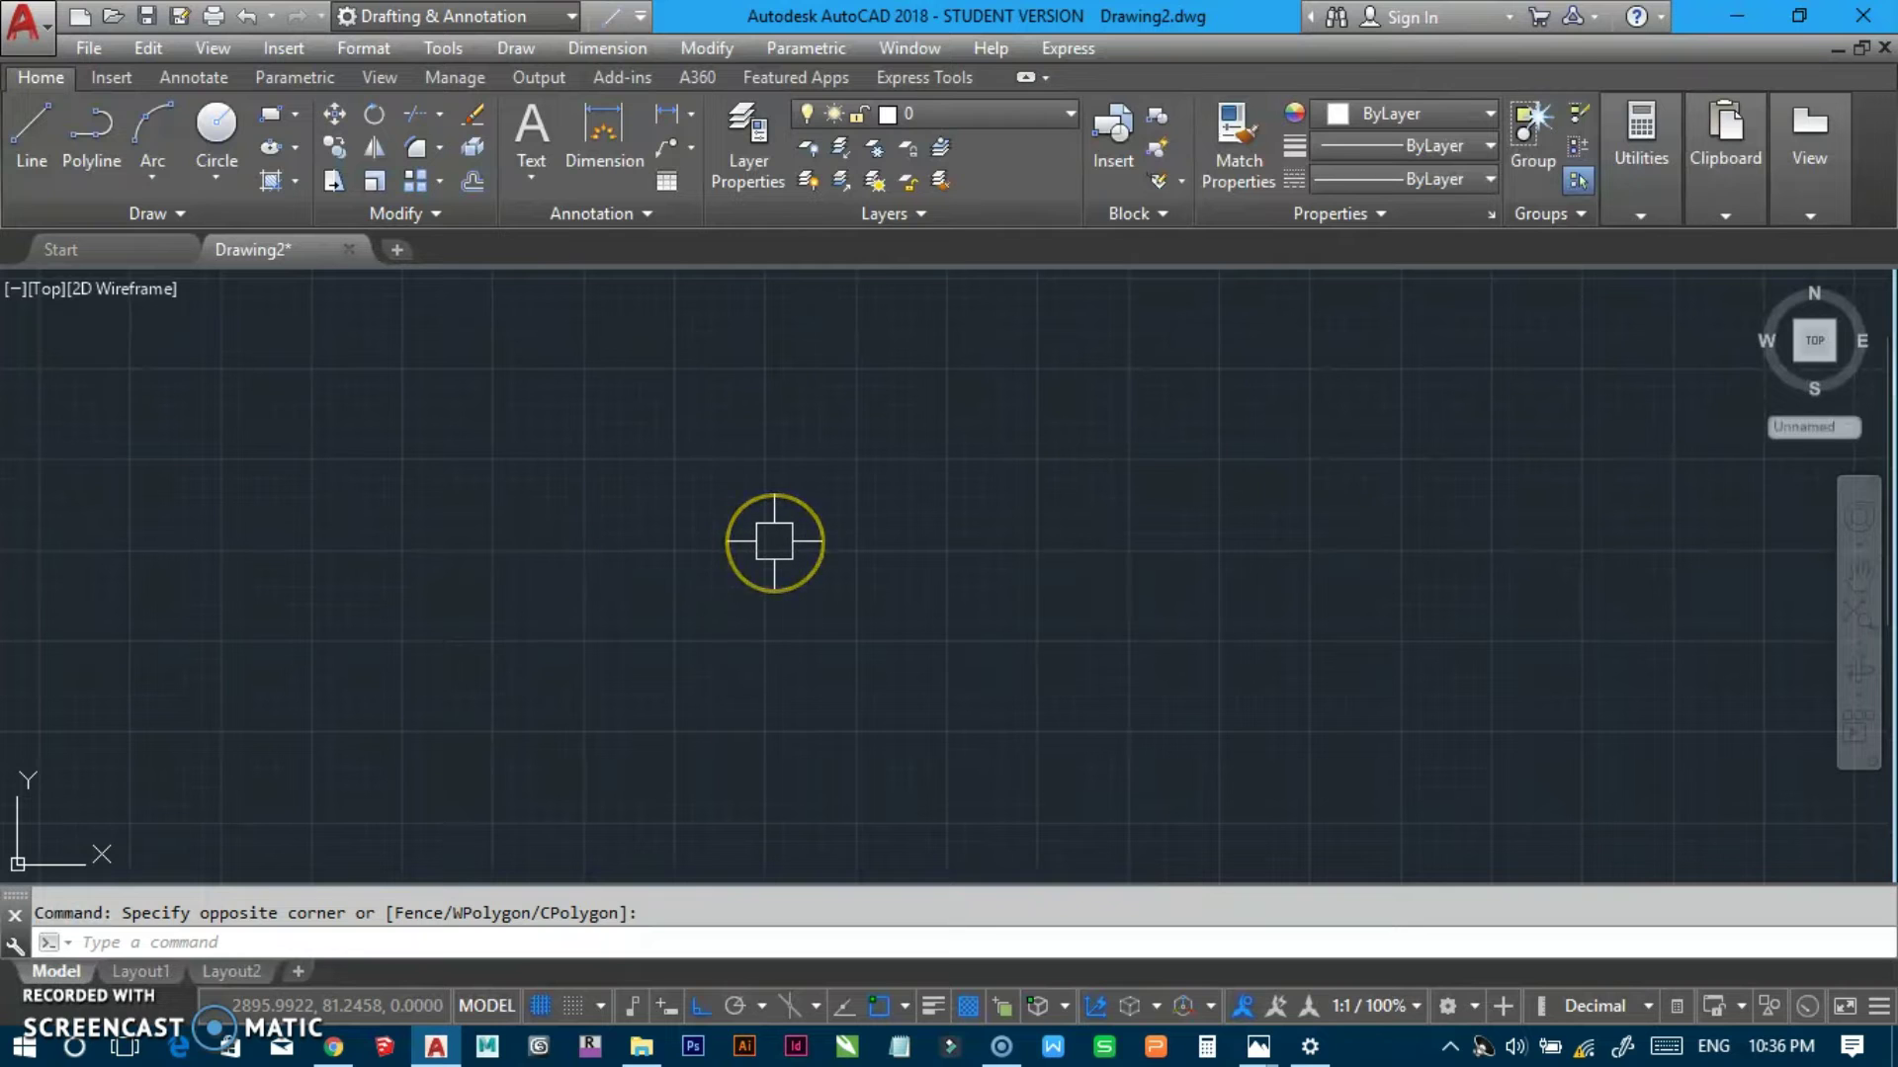
pyautogui.press('Escape')
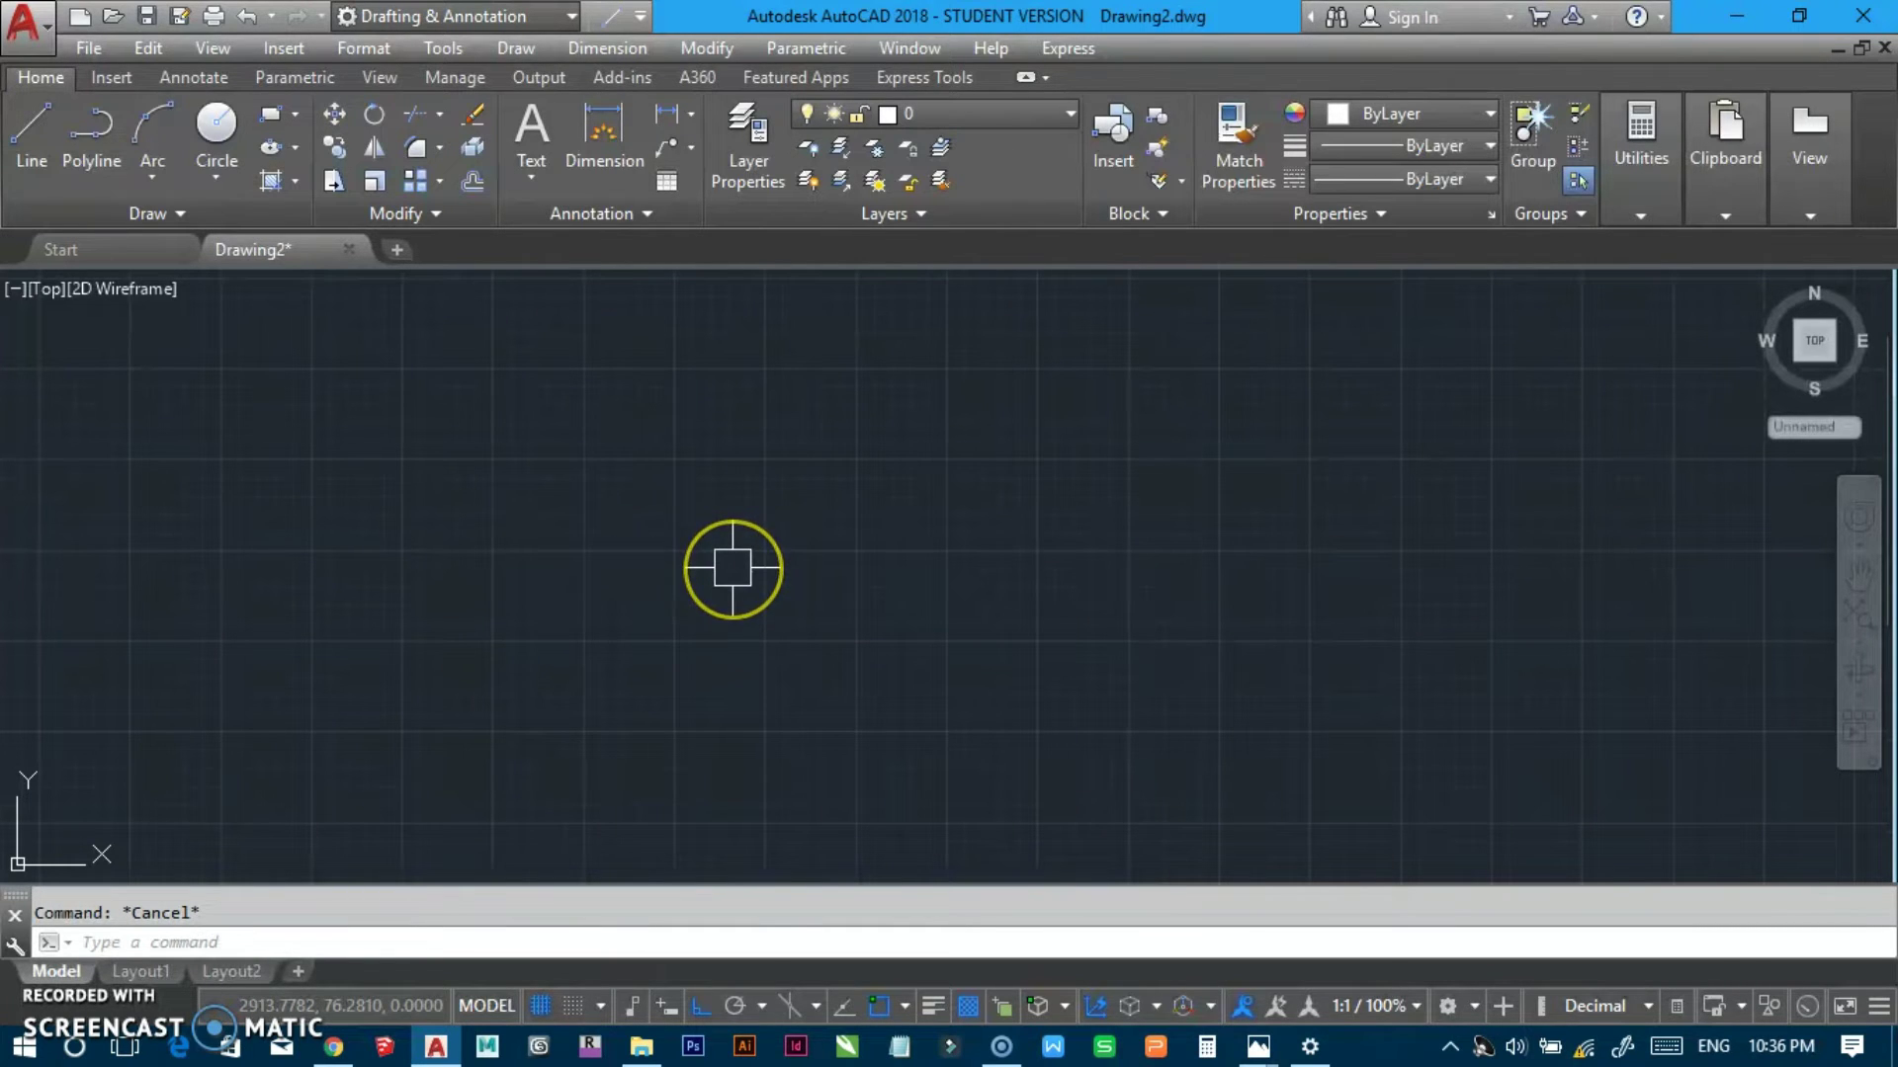
# Open the F2 command history window, scroll through past commands, then close it.
pyautogui.press('F2')
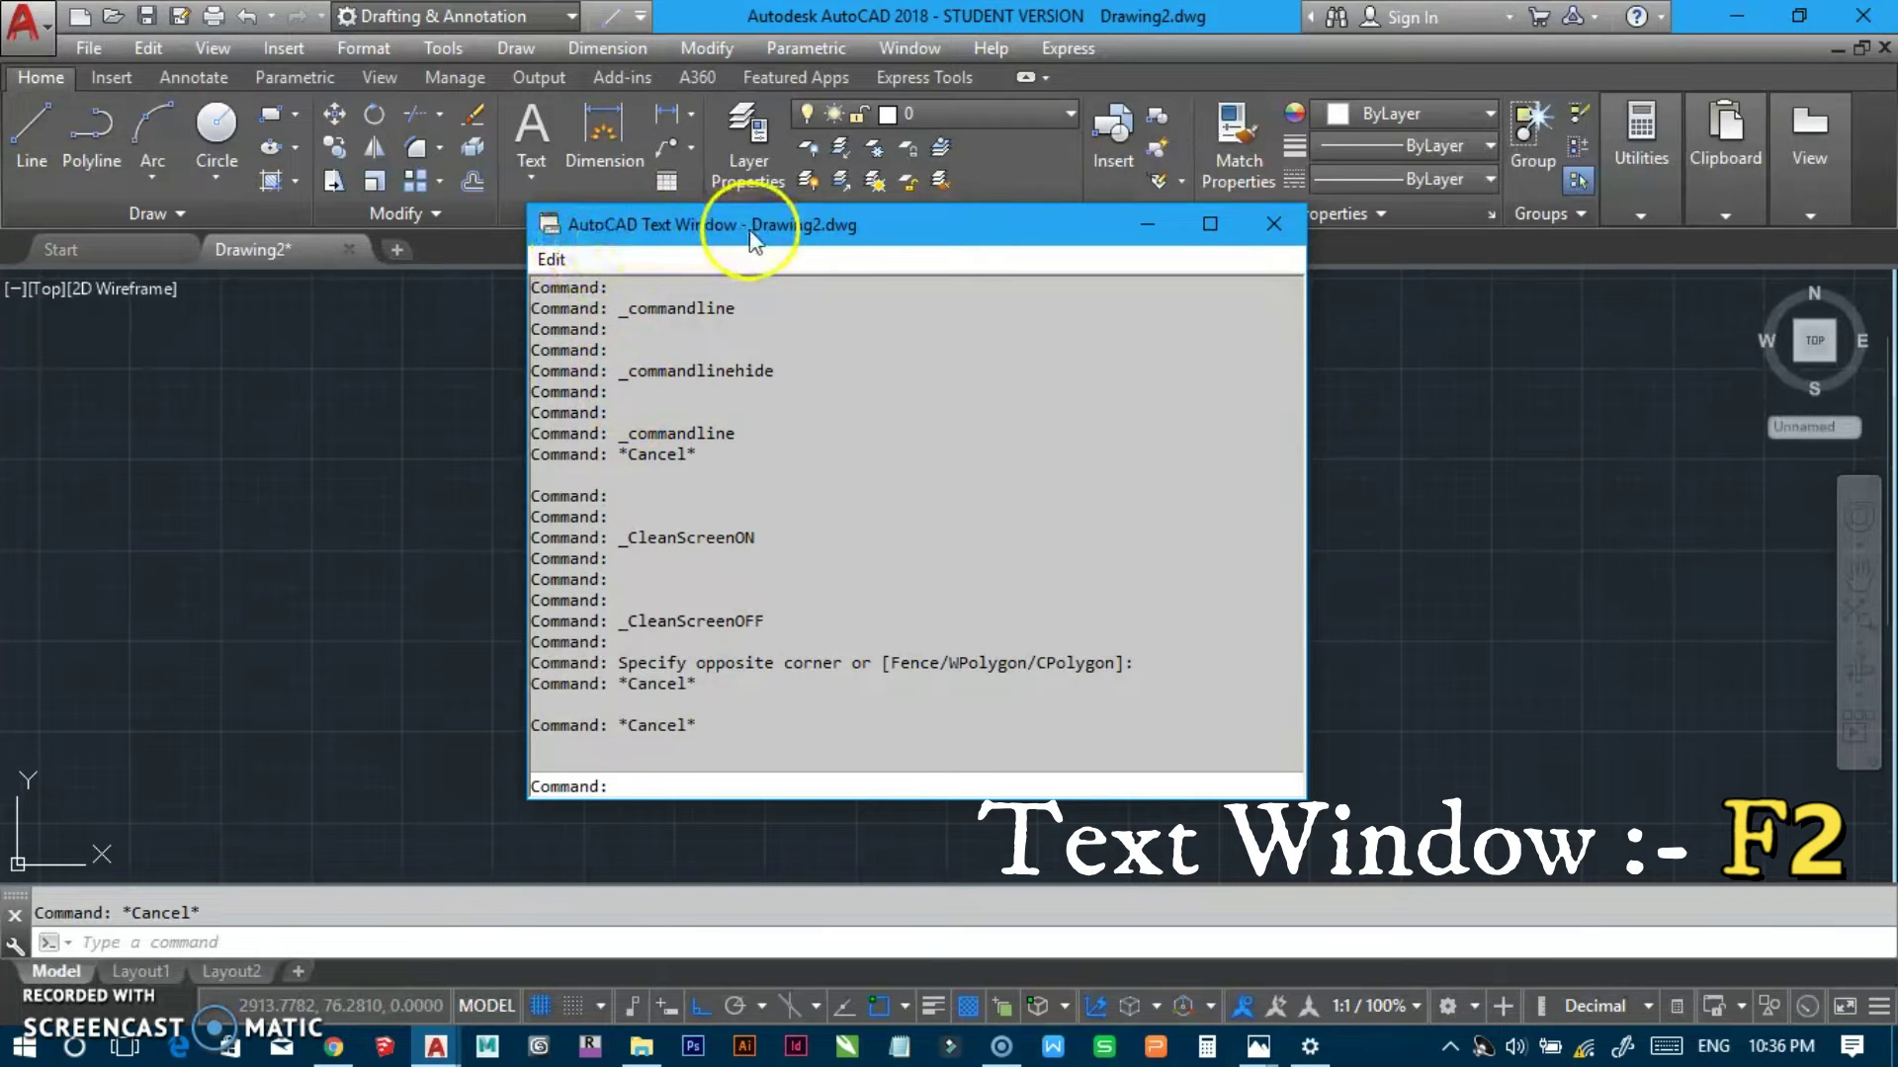
pyautogui.scroll(2, 725, 581)
pyautogui.scroll(2, 726, 593)
pyautogui.scroll(2, 731, 593)
pyautogui.scroll(2, 776, 581)
pyautogui.scroll(3, 786, 581)
pyautogui.scroll(3, 785, 581)
pyautogui.scroll(3, 786, 582)
pyautogui.scroll(3, 785, 583)
pyautogui.scroll(3, 786, 581)
pyautogui.scroll(-1, 786, 581)
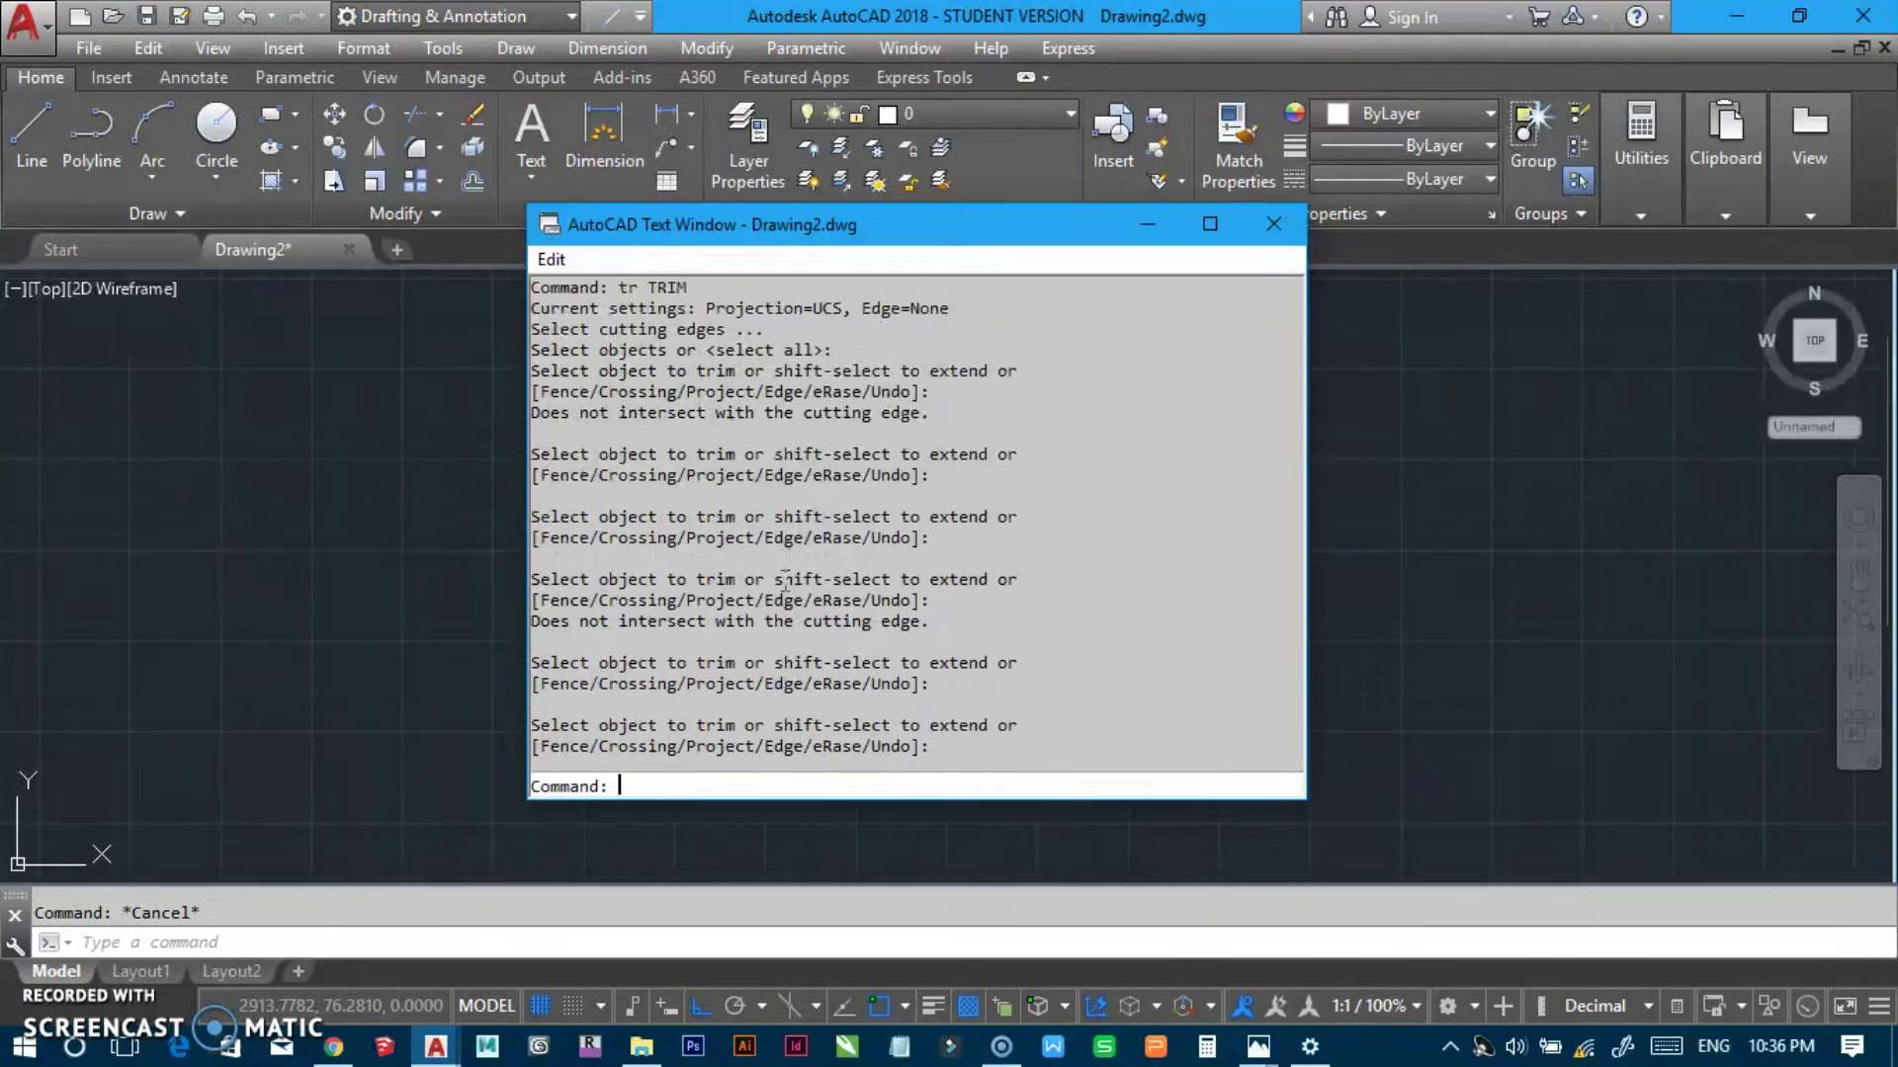
pyautogui.scroll(-8, 786, 582)
pyautogui.scroll(-2, 786, 581)
pyautogui.scroll(-4, 786, 581)
pyautogui.scroll(-2, 785, 578)
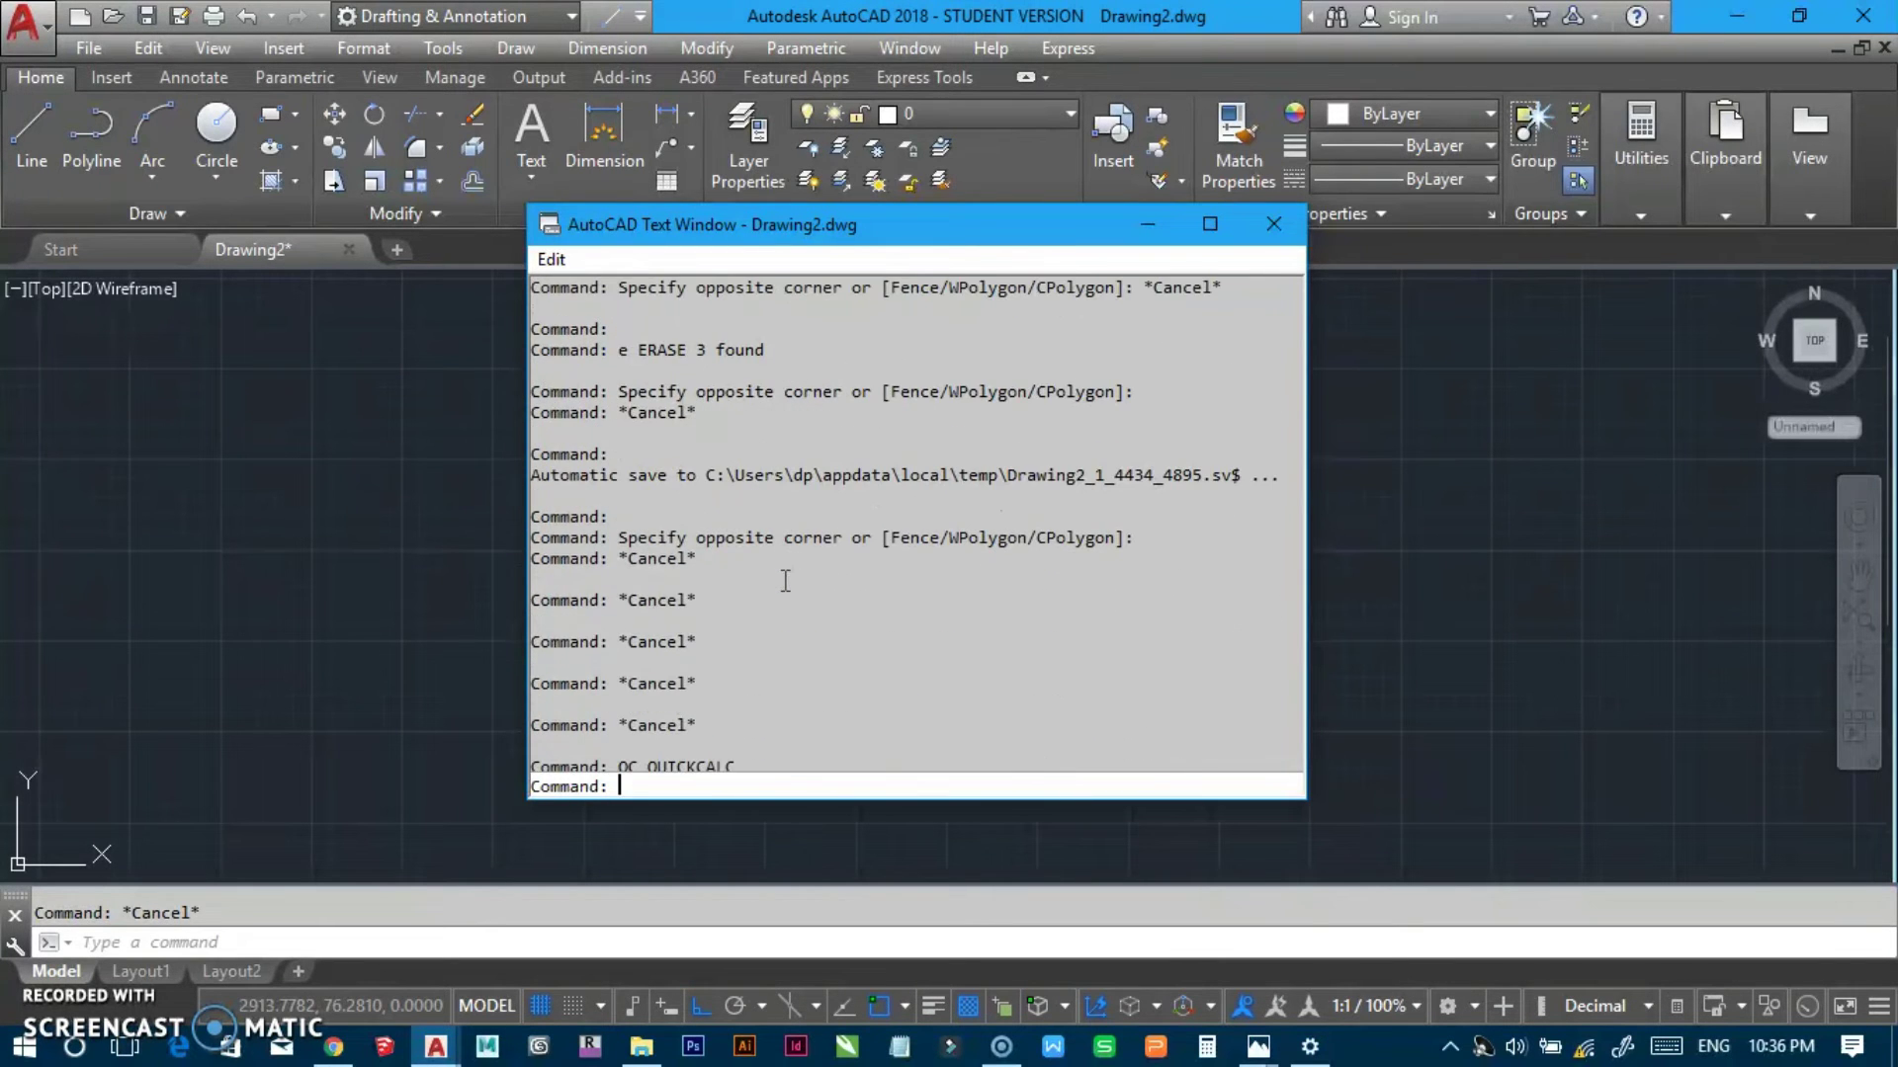
pyautogui.click(1285, 227)
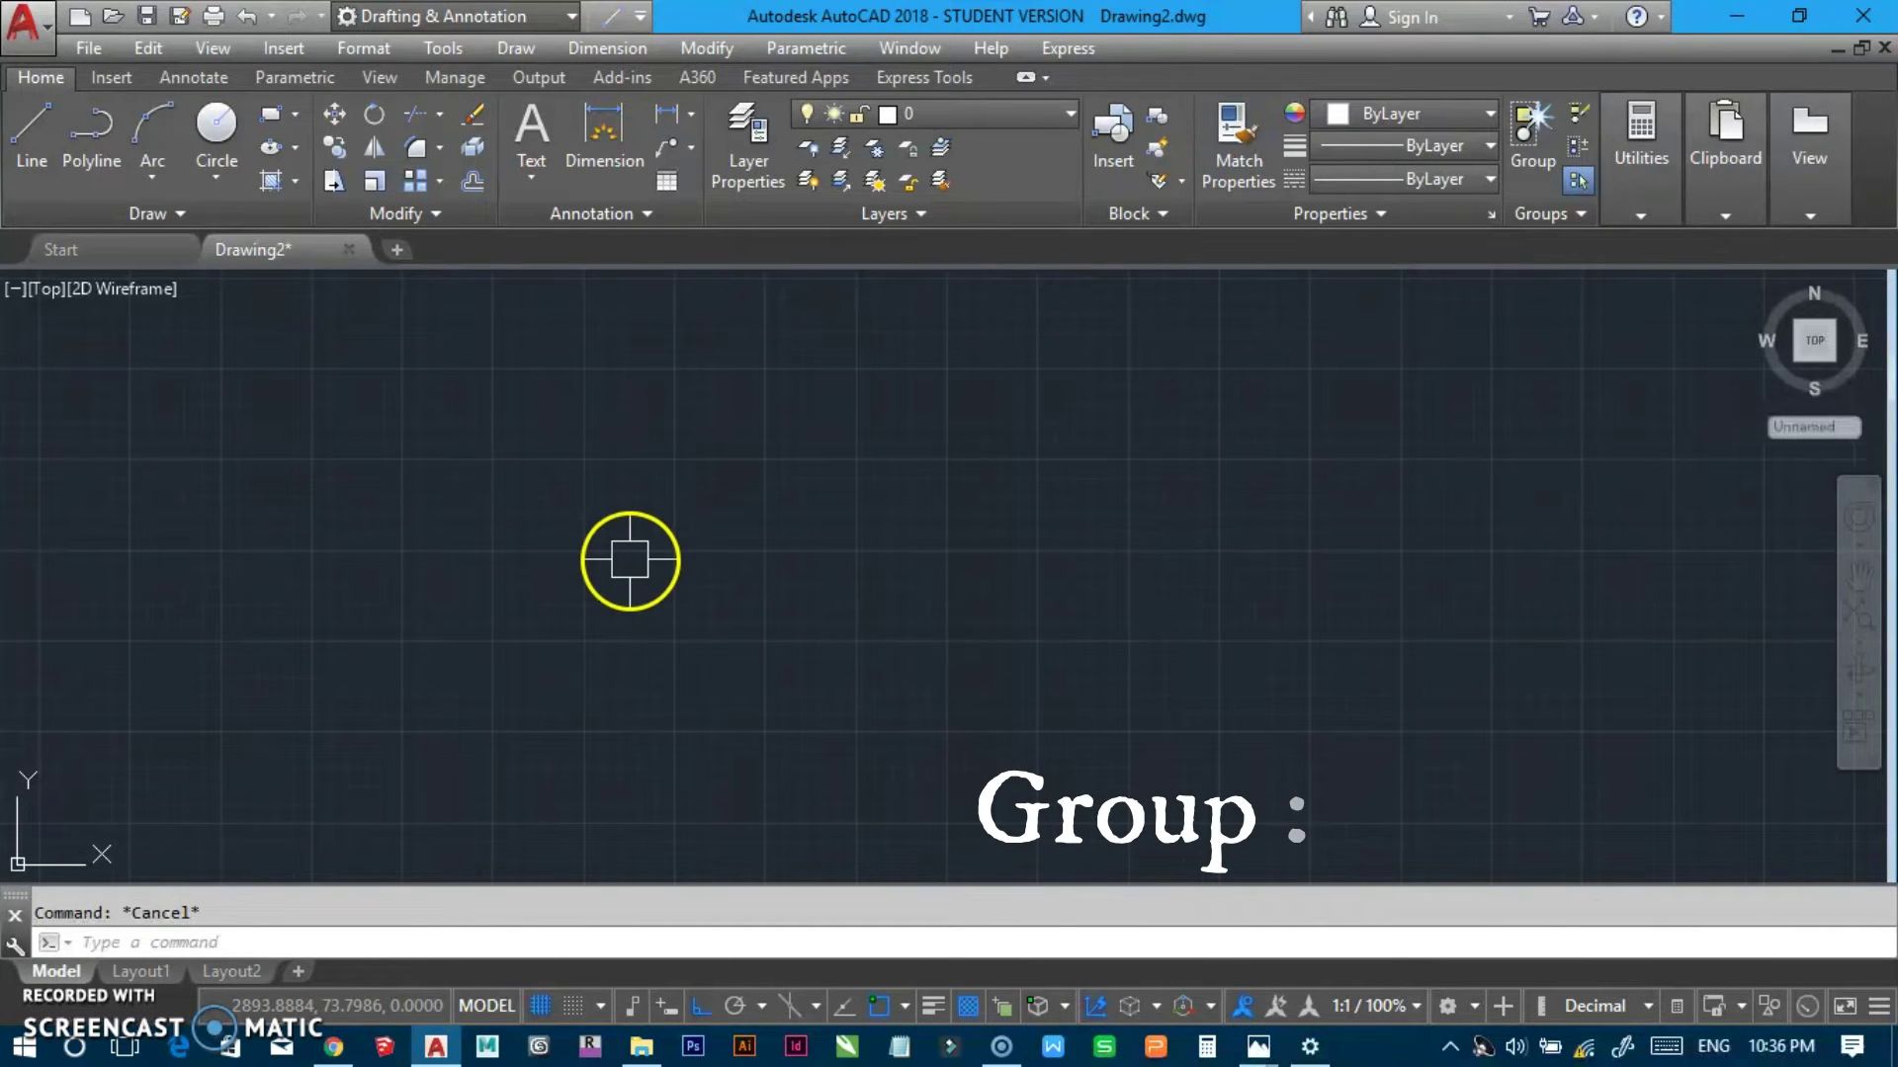
# Draw three side-by-side circles of slightly decreasing radius with the C command.
pyautogui.write('c')
pyautogui.press('Return')
pyautogui.click(554, 536)
pyautogui.click(666, 572)
pyautogui.press('Return')
pyautogui.click(804, 523)
pyautogui.click(910, 514)
pyautogui.press('Return')
pyautogui.click(1040, 476)
pyautogui.click(1066, 559)
# Move all three circles further to the right using a crossing selection.
pyautogui.moveTo(1059, 646); pyautogui.dragTo(820, 633, button='middle')
pyautogui.scroll(-4, 819, 634)
pyautogui.scroll(2, 1057, 613)
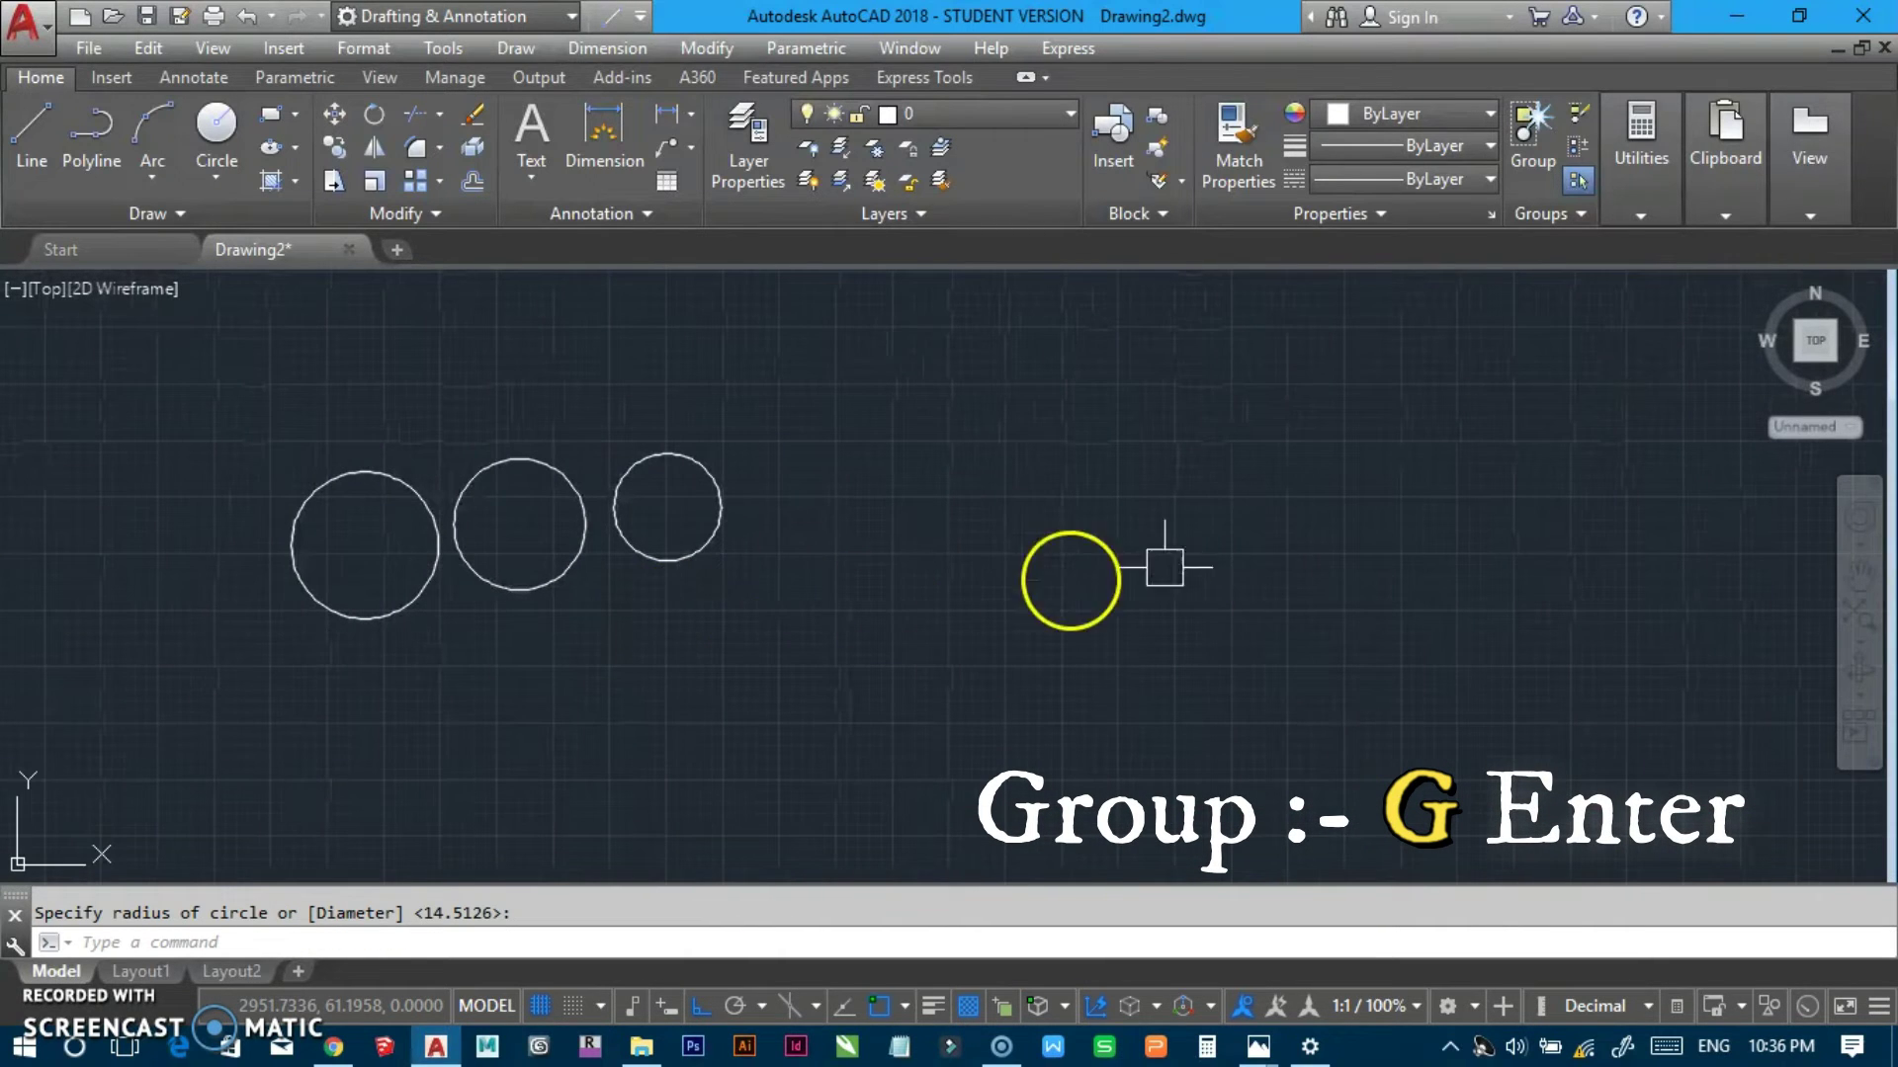
pyautogui.press('Escape')
pyautogui.write('m')
pyautogui.press('Return')
pyautogui.click(875, 690)
pyautogui.click(336, 463)
pyautogui.press('Return')
pyautogui.click(569, 553)
pyautogui.click(1092, 554)
pyautogui.moveTo(1123, 617); pyautogui.dragTo(628, 627, button='middle')
pyautogui.press('Escape')
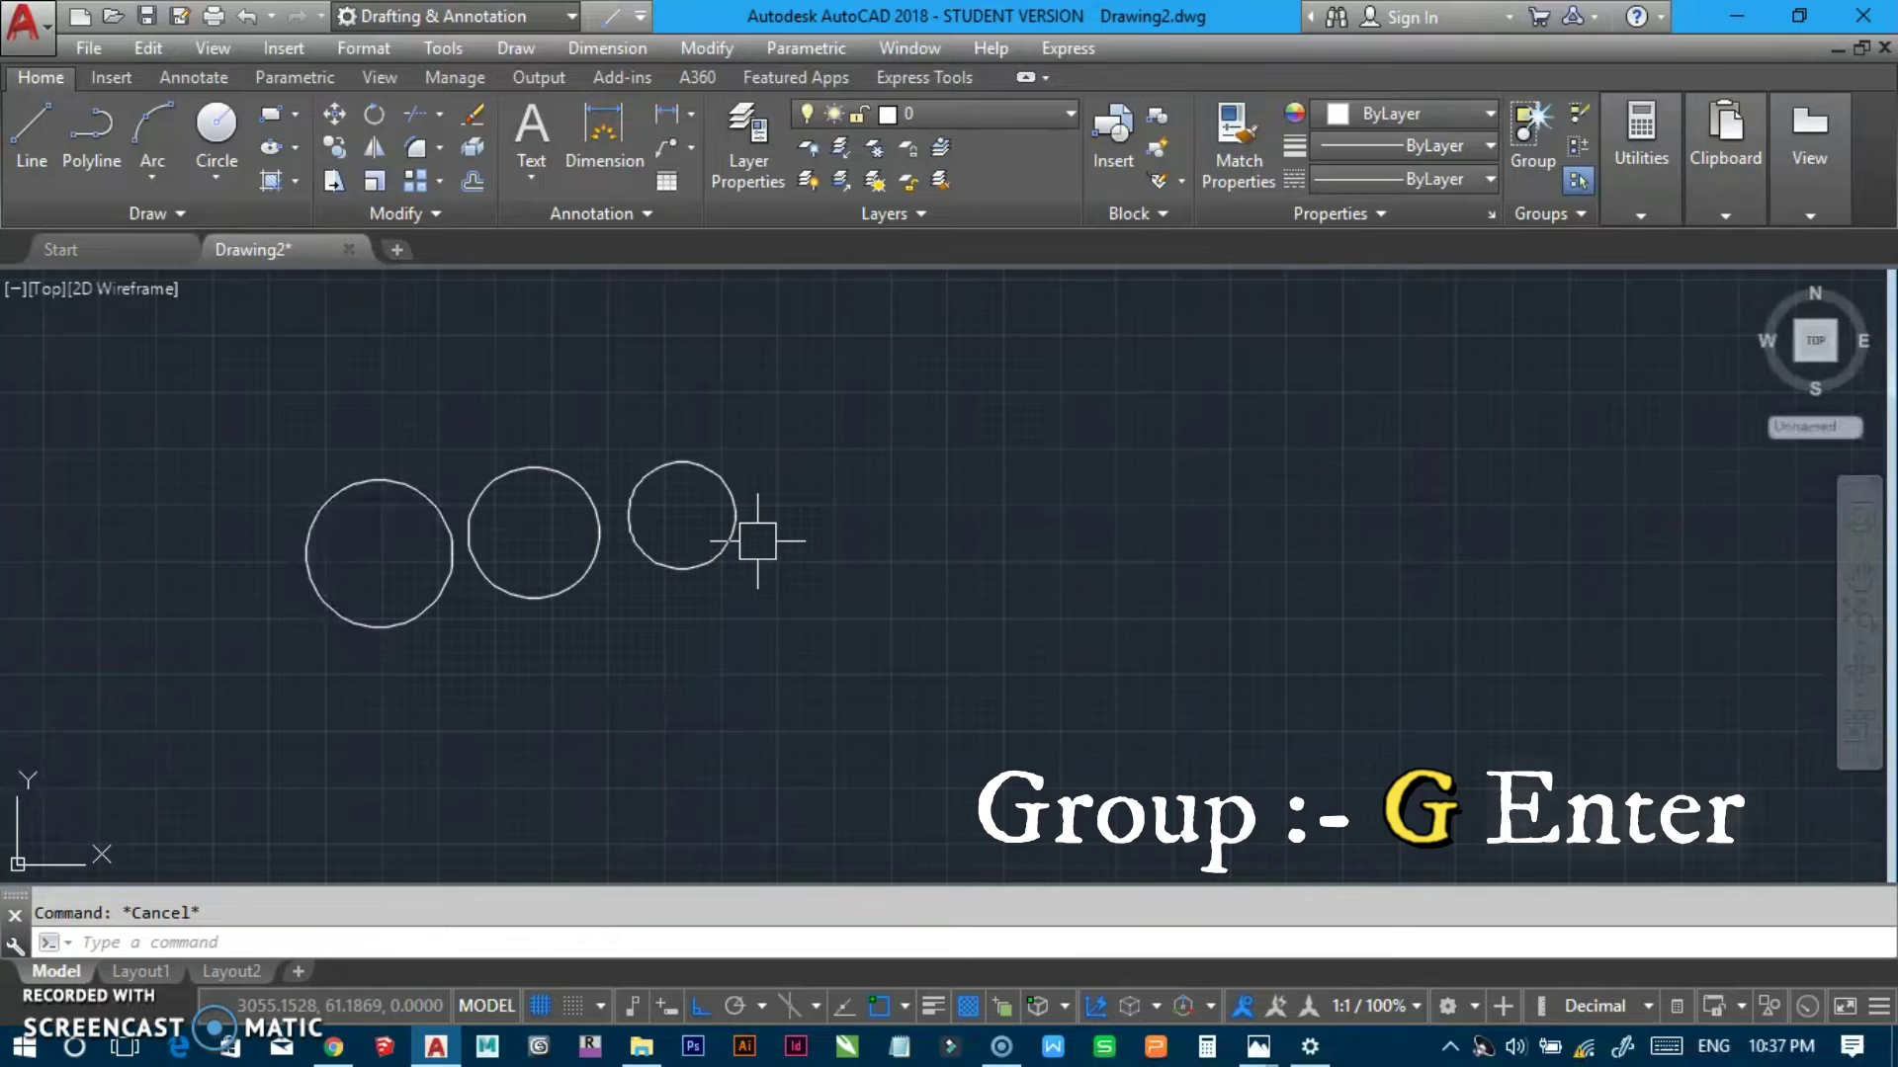
# Group the three circles into one unnamed group with G.
pyautogui.write('g')
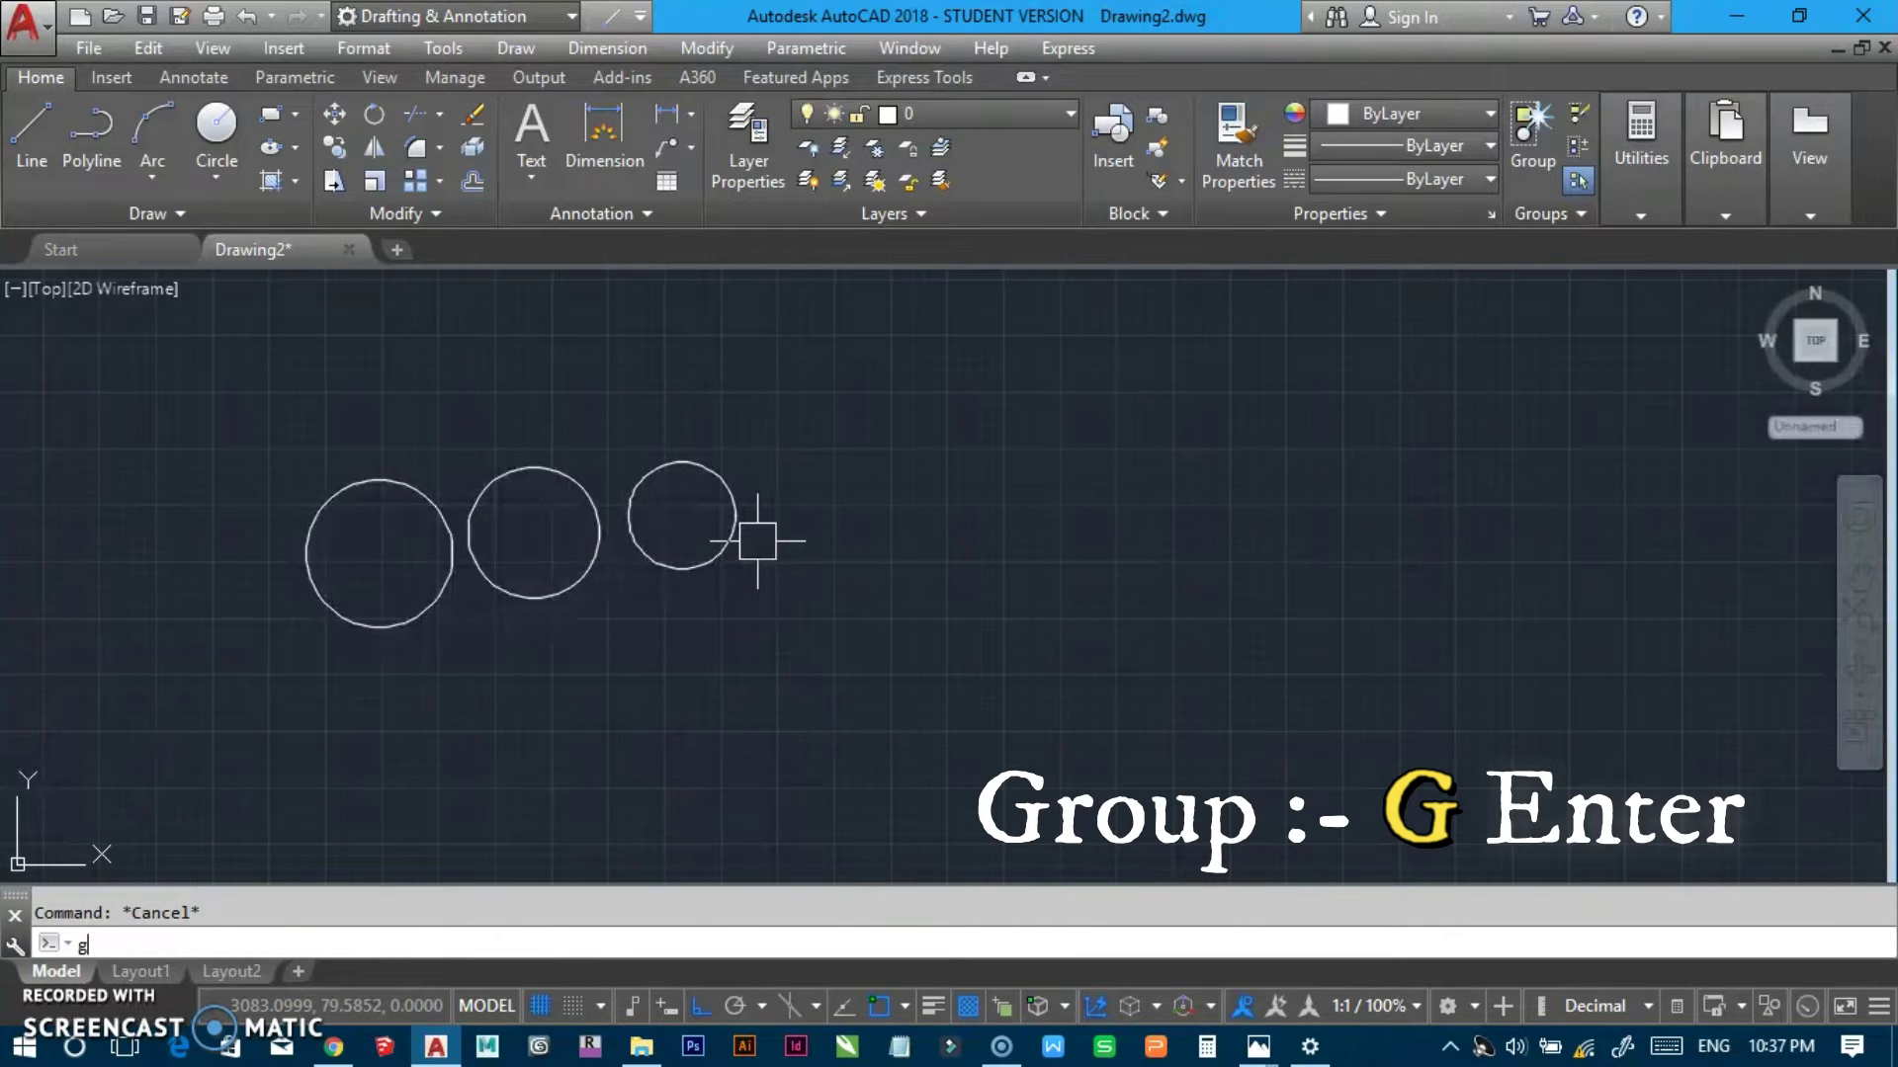
pyautogui.press('Return')
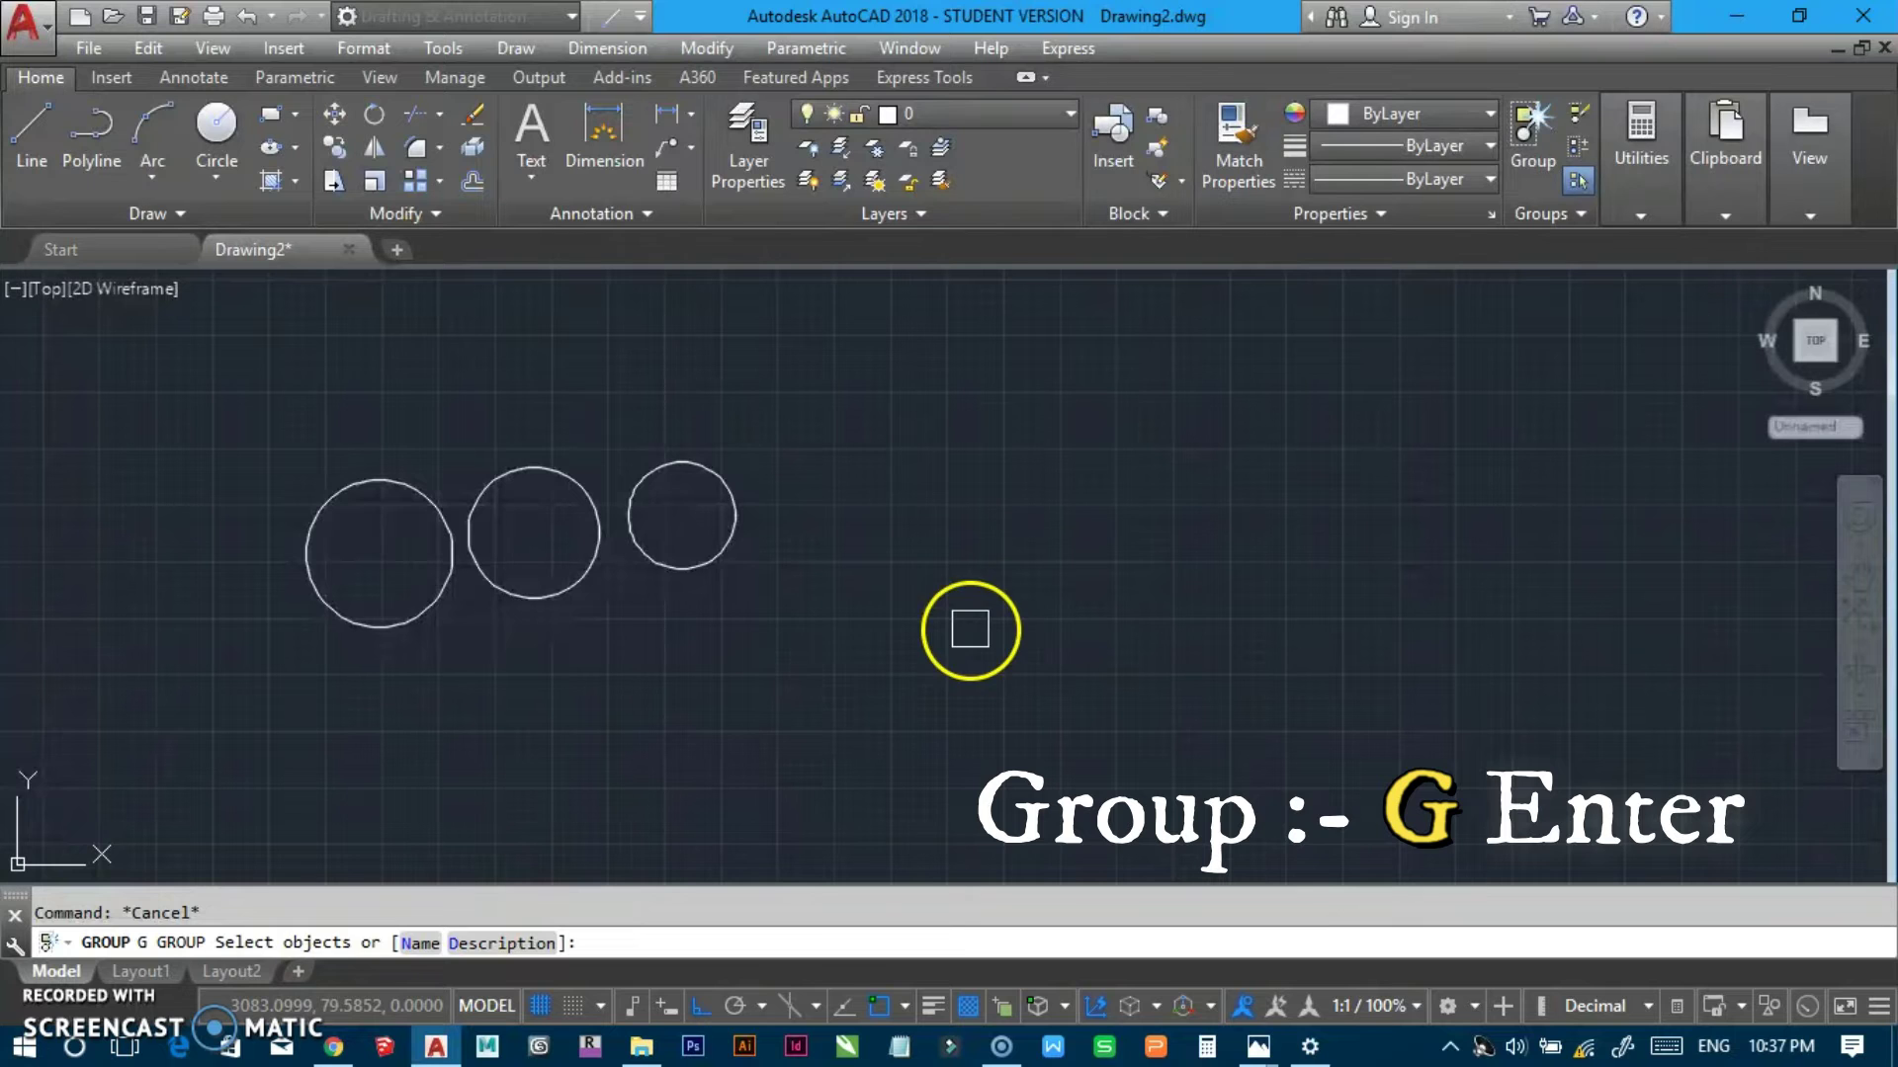
pyautogui.click(728, 673)
pyautogui.click(262, 493)
pyautogui.press('Return')
# Move the circle group to the right as a single unit by its centre grip.
pyautogui.click(400, 484)
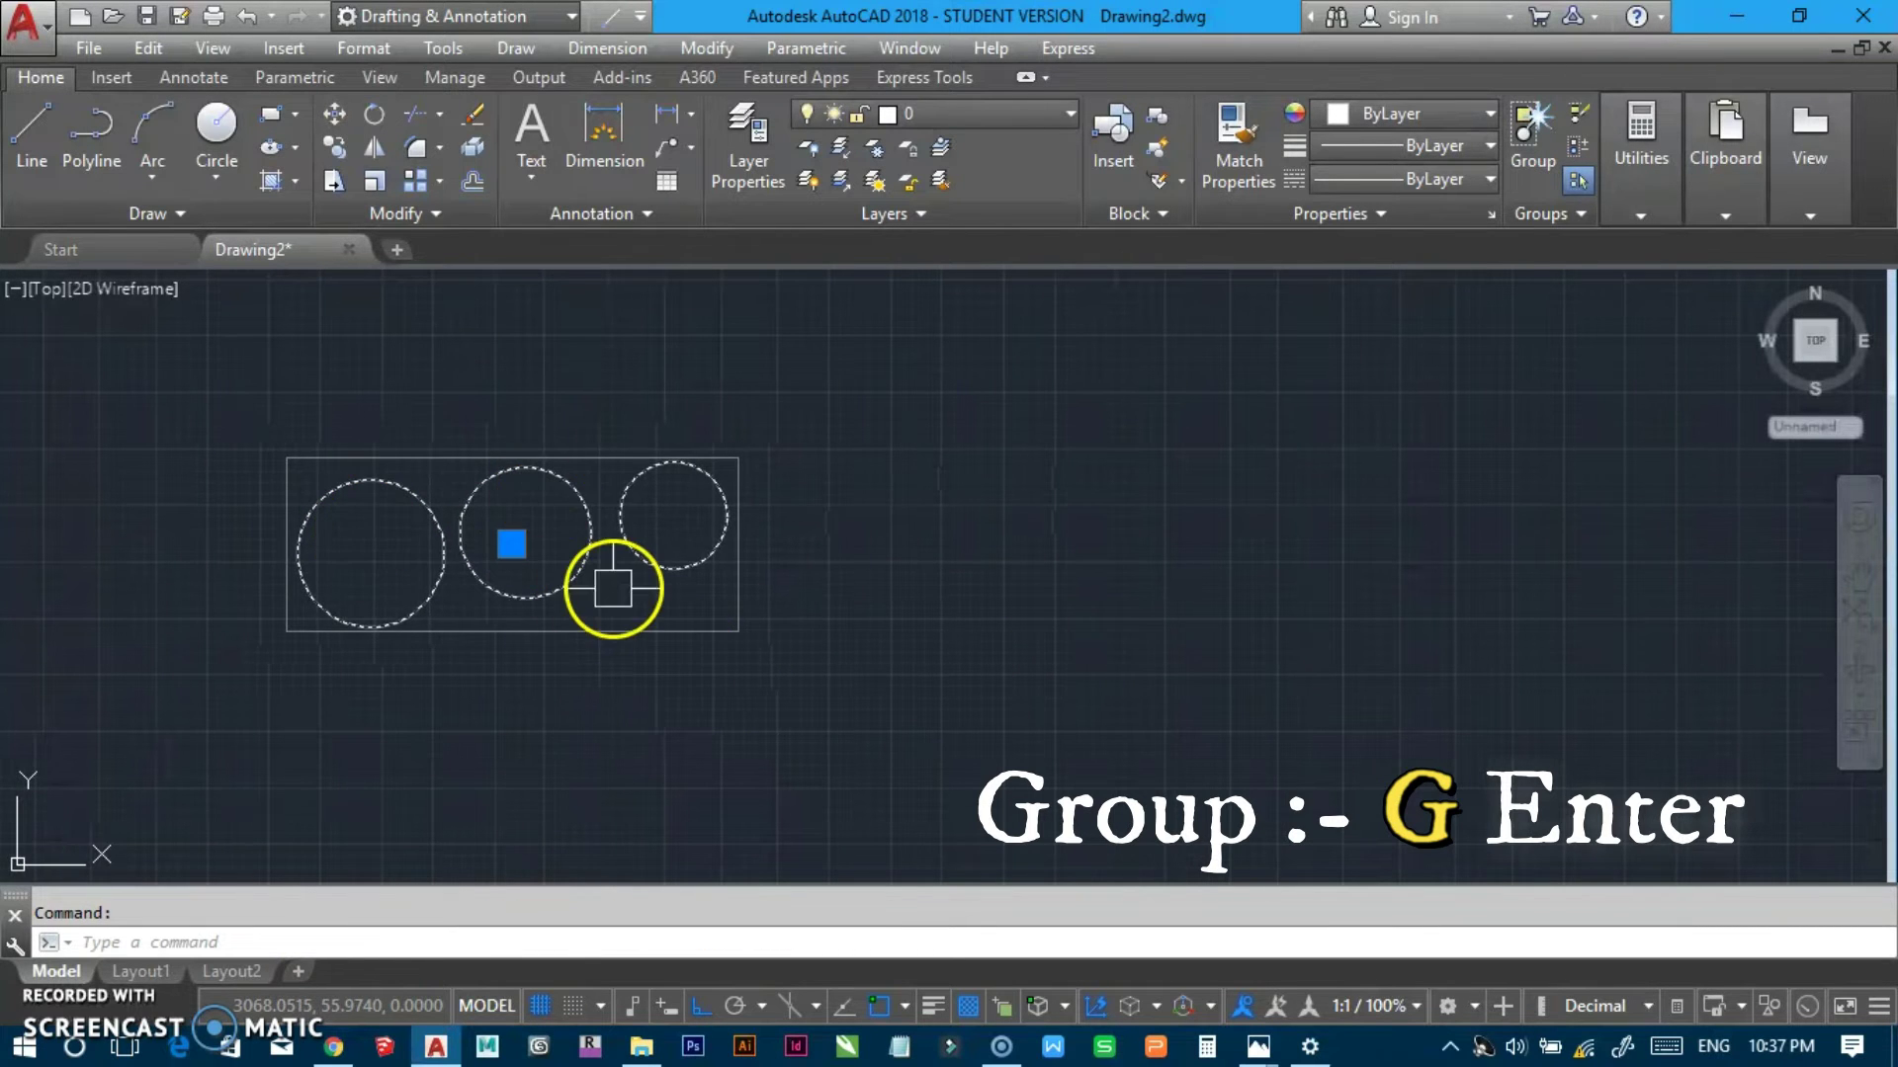
pyautogui.moveTo(615, 585); pyautogui.dragTo(580, 600, button='middle')
pyautogui.click(476, 559)
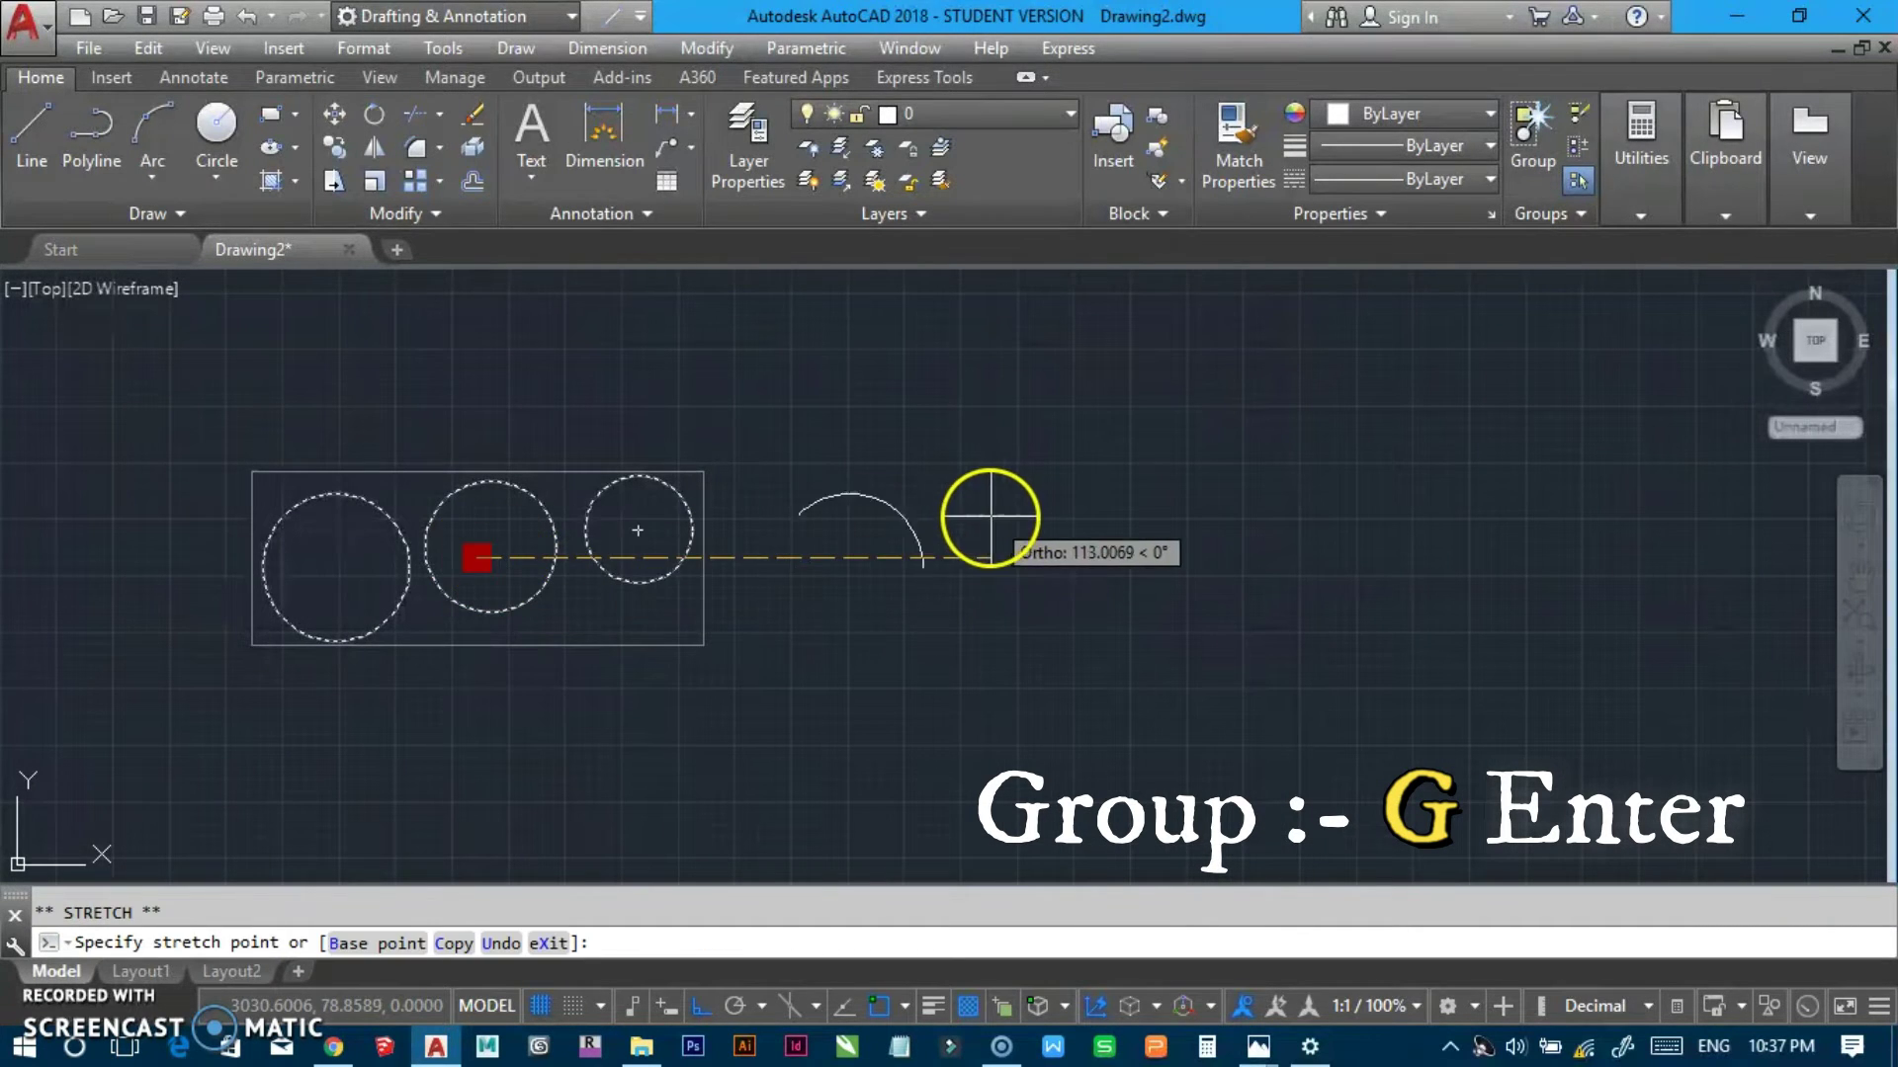
pyautogui.click(1003, 558)
pyautogui.moveTo(995, 524); pyautogui.dragTo(843, 583, button='middle')
pyautogui.press('Escape')
pyautogui.click(803, 586)
pyautogui.press('Escape')
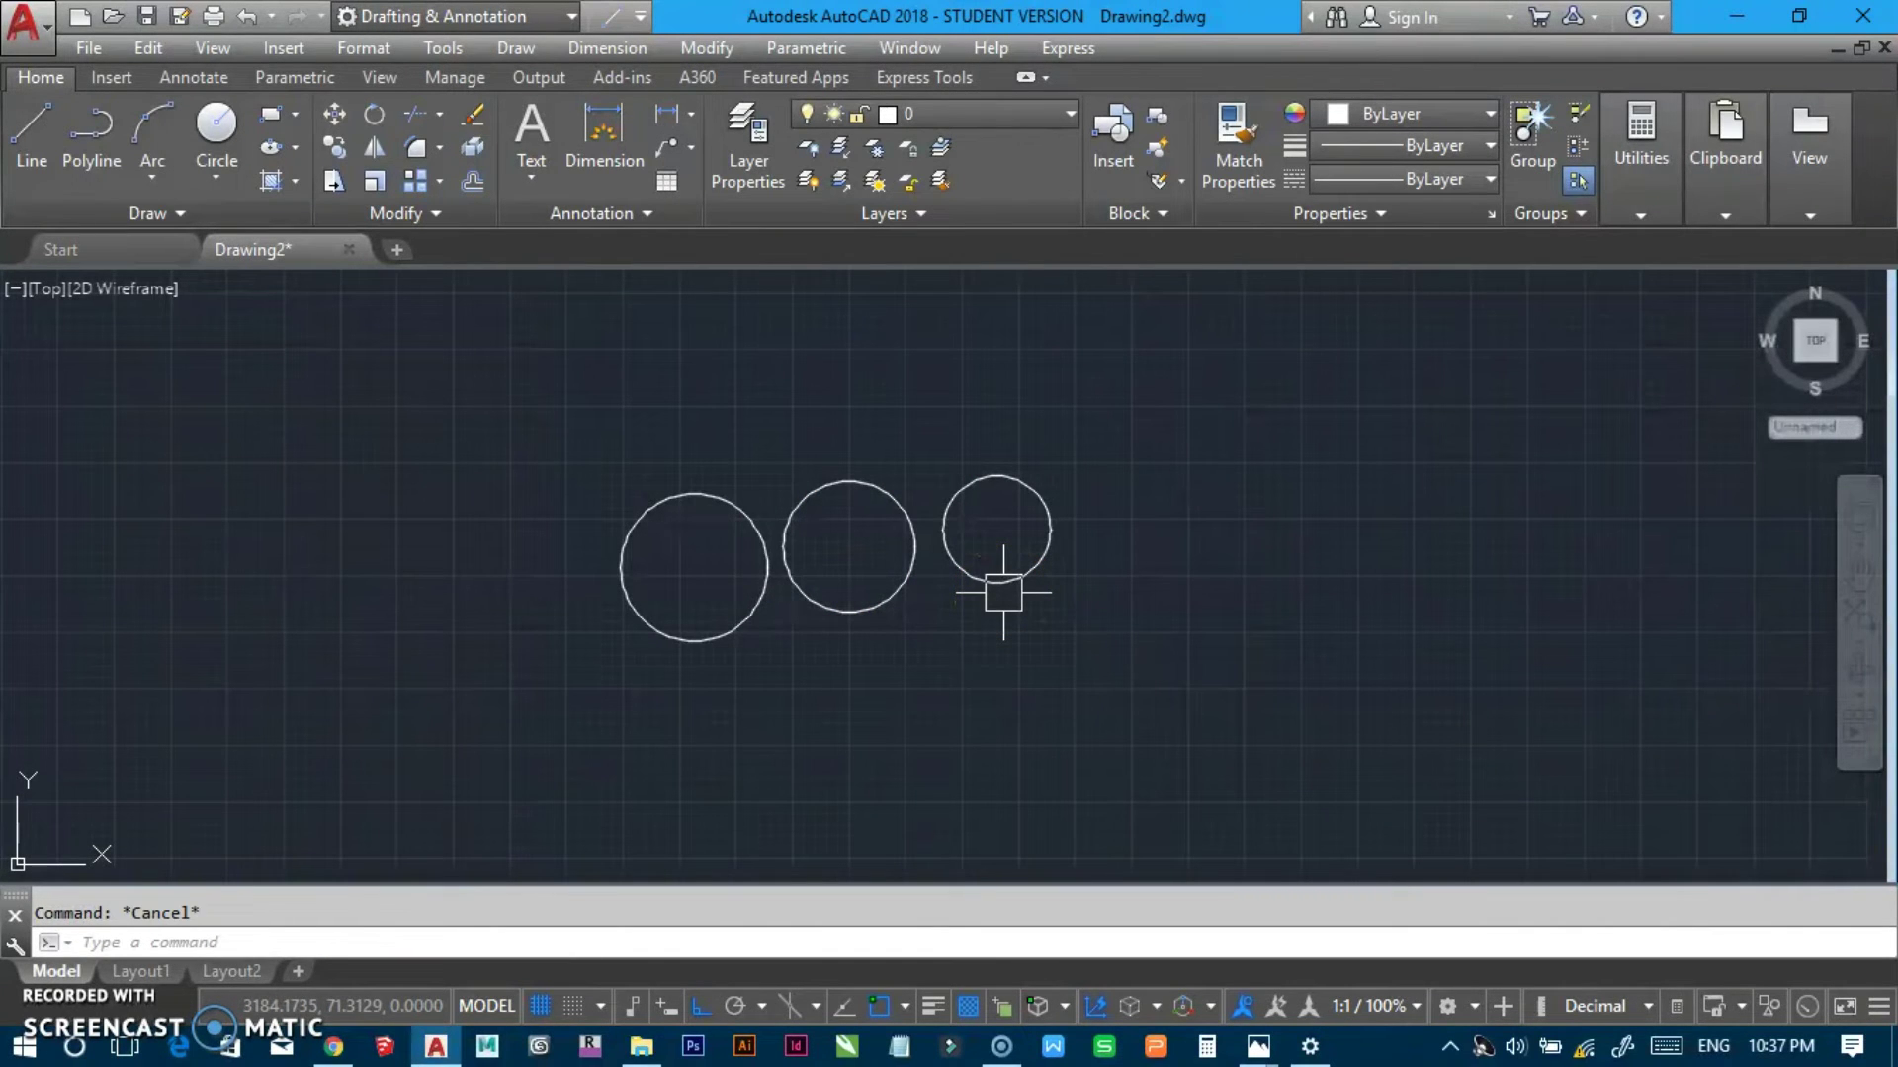
# Ungroup the circle group.
pyautogui.write('ung')
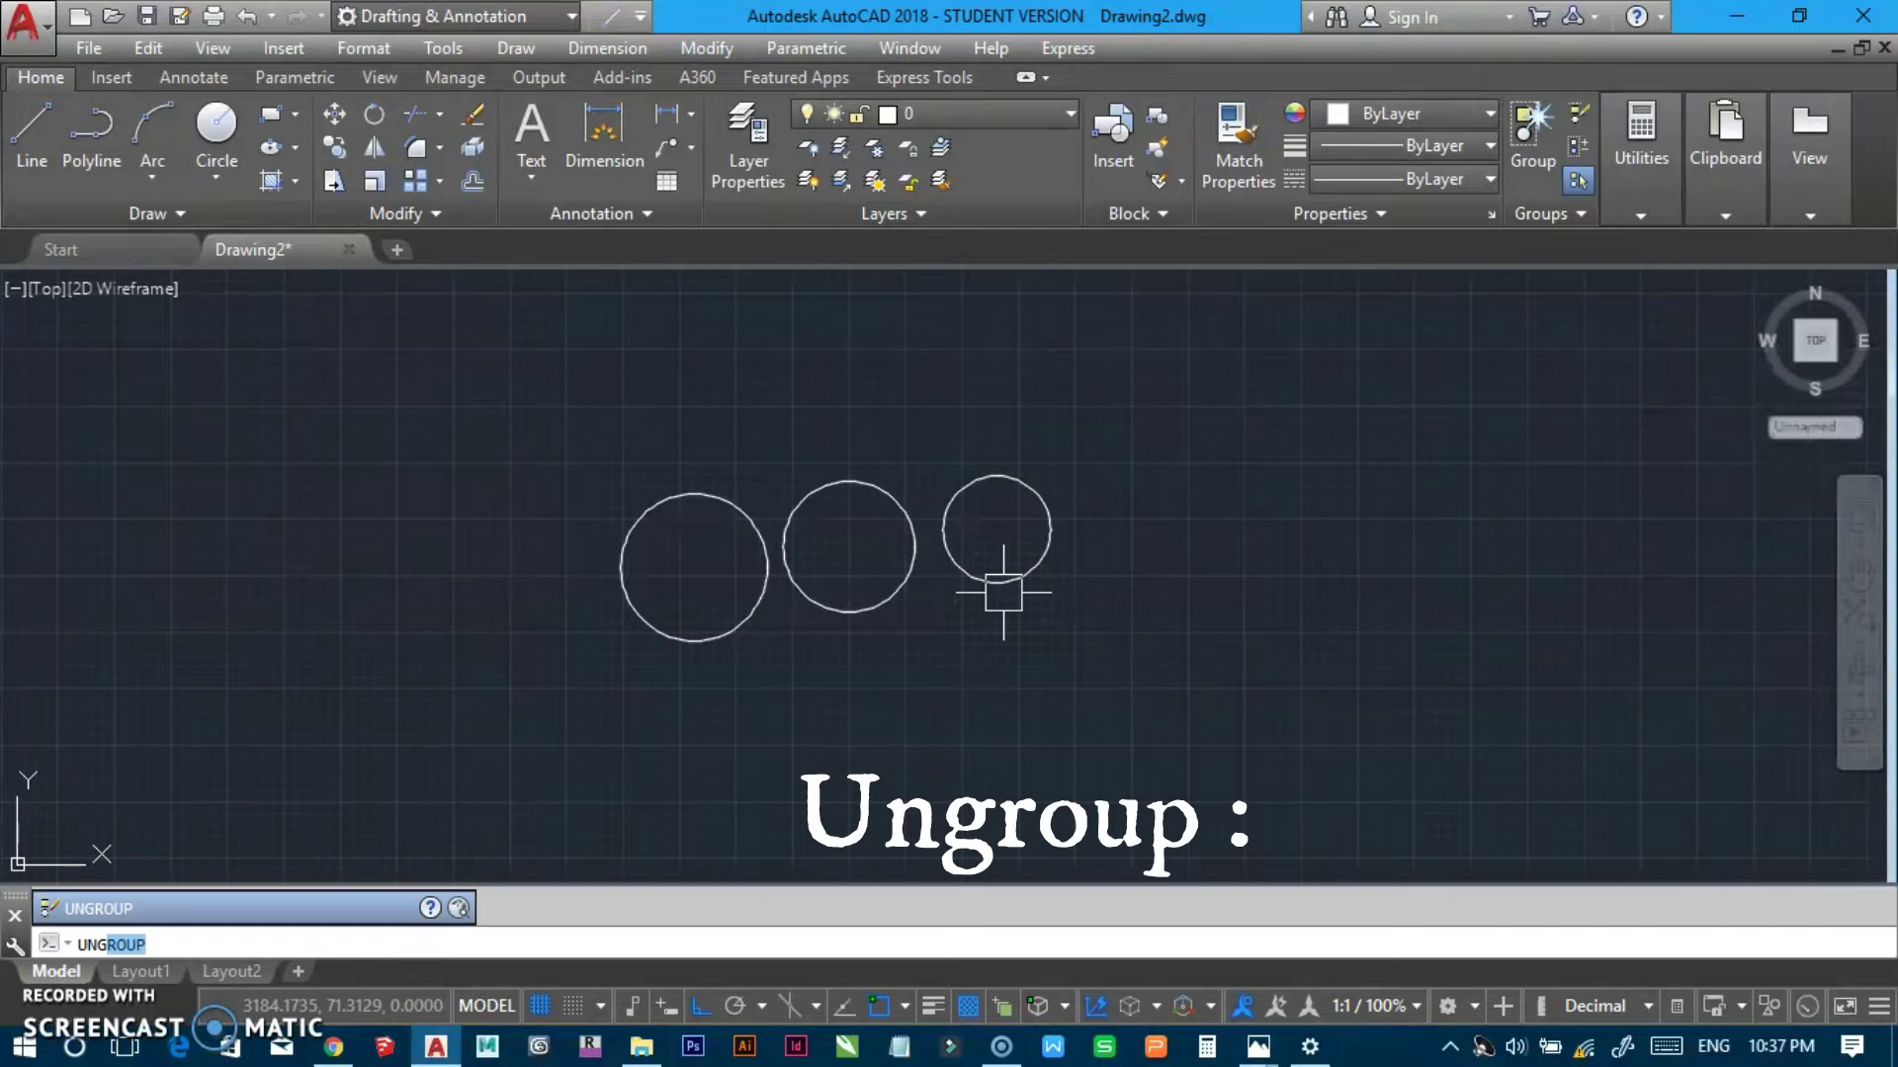
pyautogui.press('Return')
pyautogui.click(728, 605)
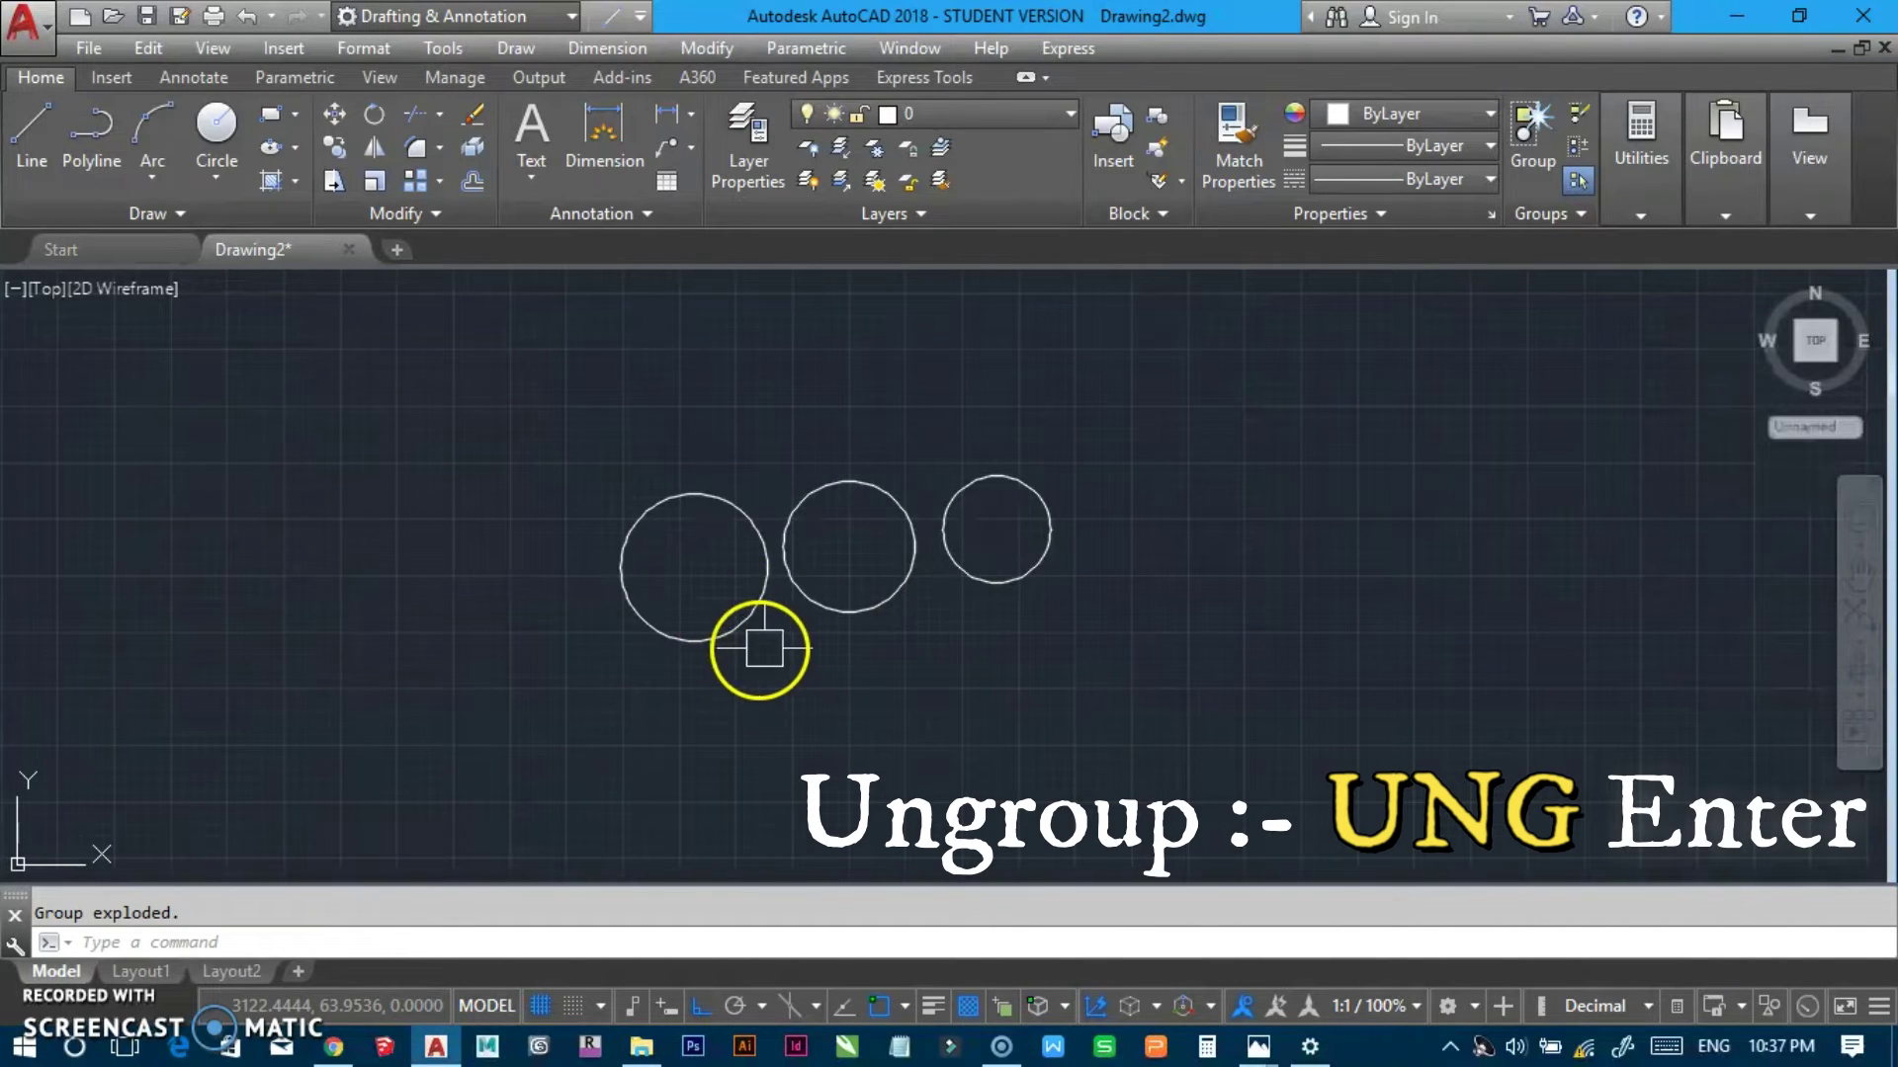
# Confirm each circle now selects individually, then pan the circles toward the left.
pyautogui.click(742, 624)
pyautogui.click(839, 614)
pyautogui.click(911, 579)
pyautogui.click(996, 583)
pyautogui.press('Escape')
pyautogui.moveTo(826, 593); pyautogui.dragTo(435, 606, button='middle')
pyautogui.moveTo(732, 606); pyautogui.dragTo(643, 584, button='middle')
pyautogui.write('dc')
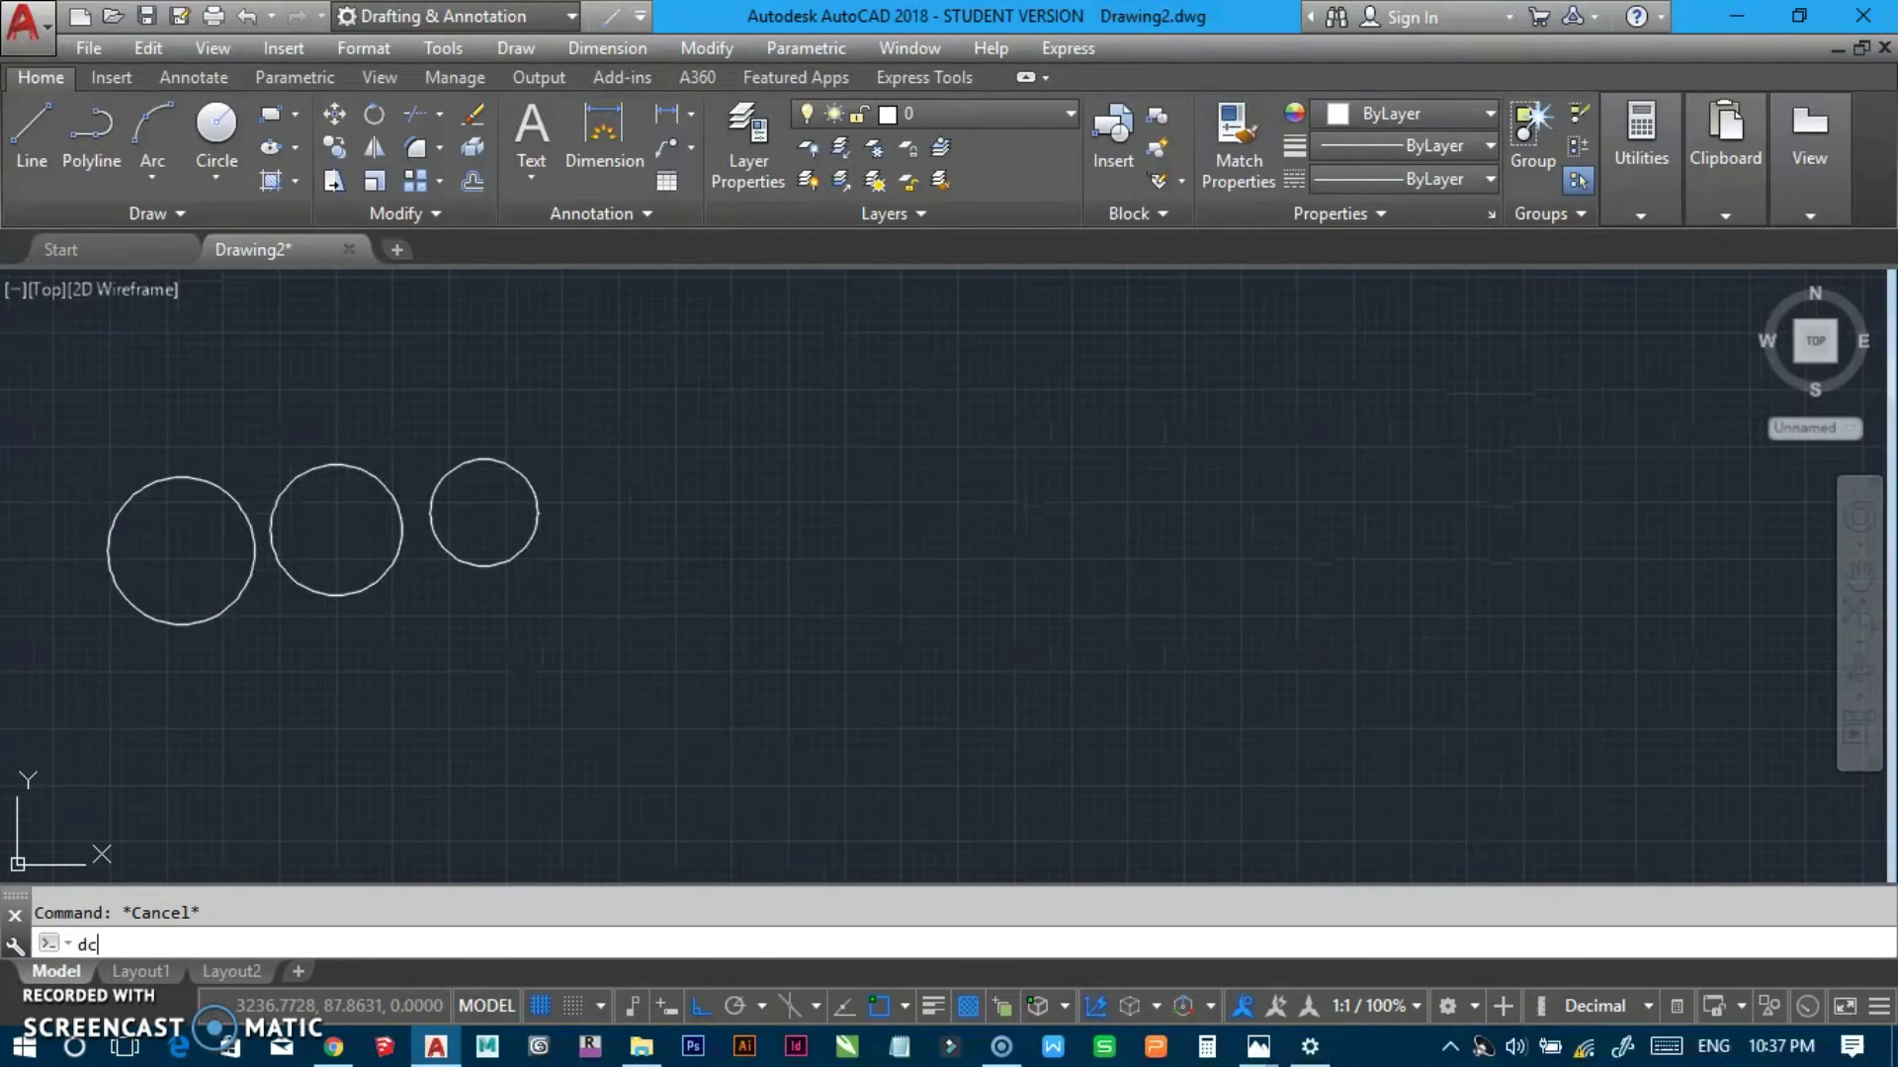
# Insert the Staircase - Spiral block from DesignCenter at the drawing's right.
pyautogui.press('Return')
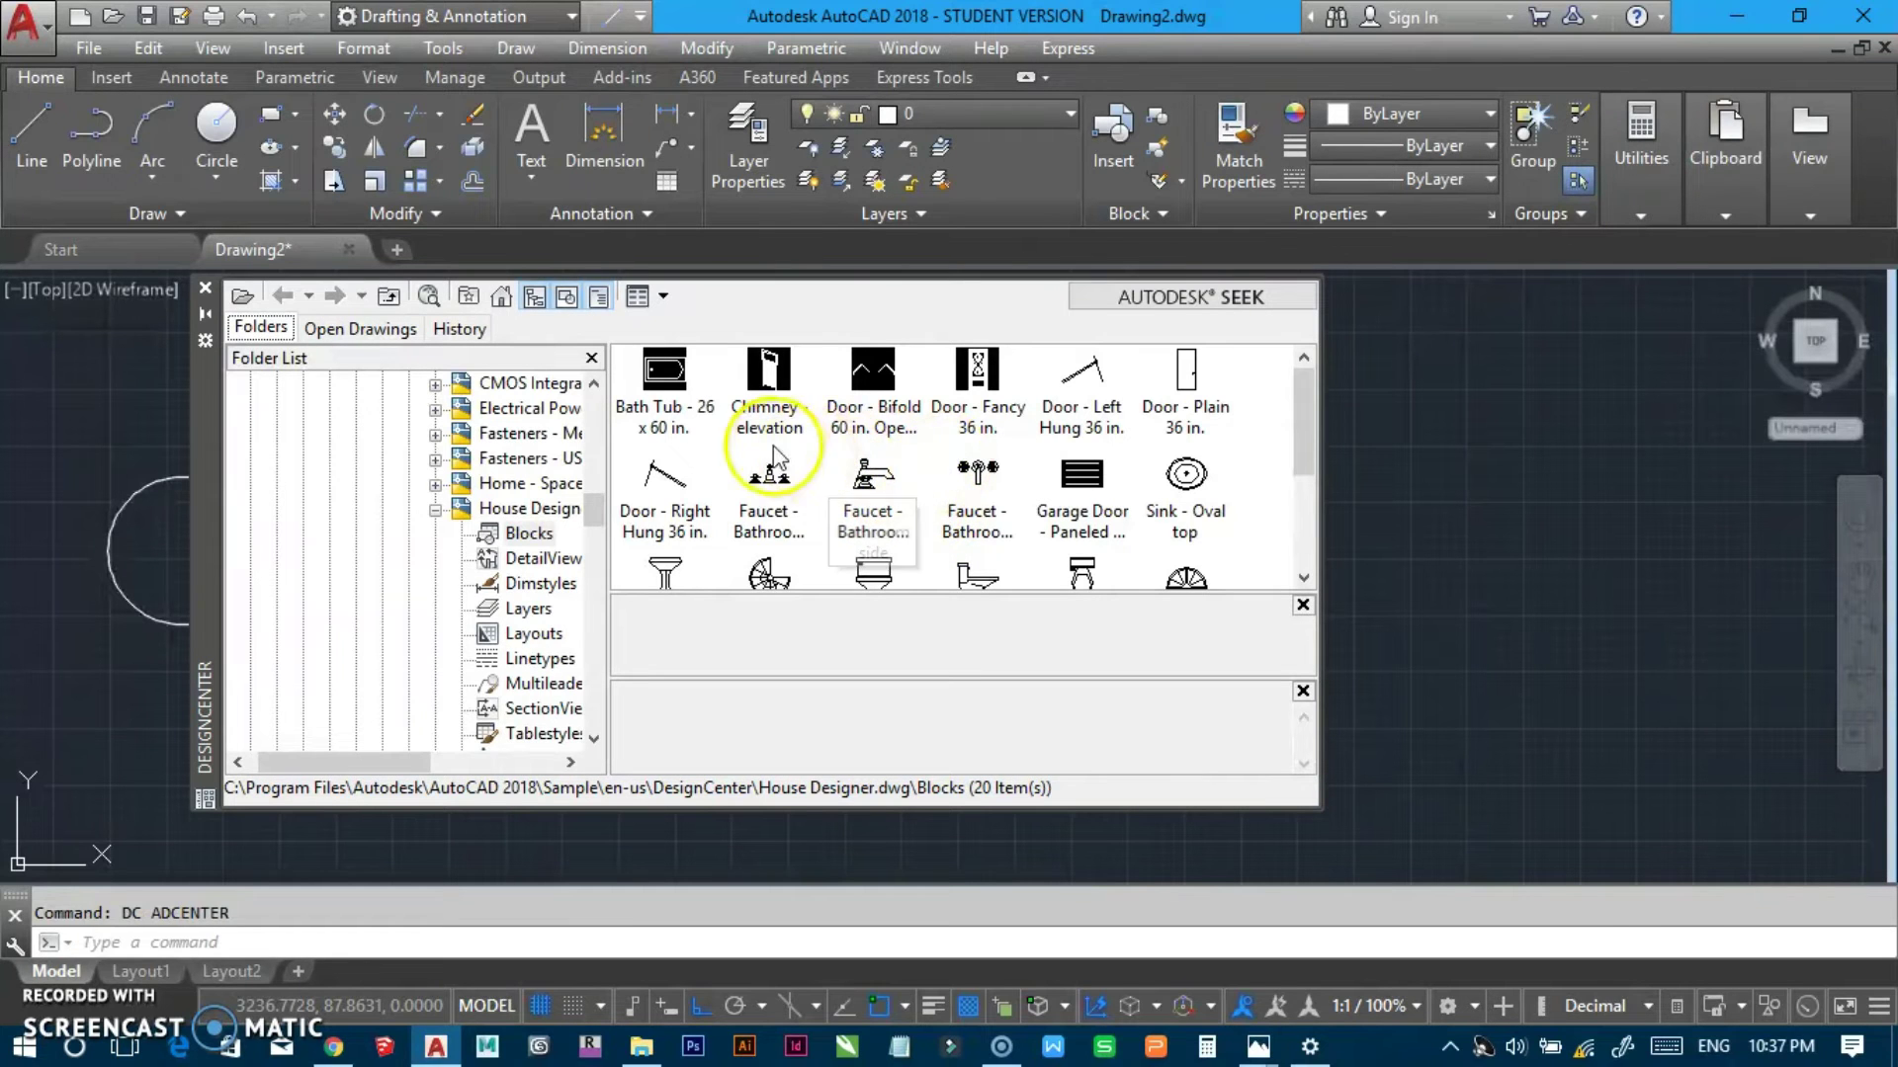
pyautogui.moveTo(1300, 419); pyautogui.dragTo(1301, 502)
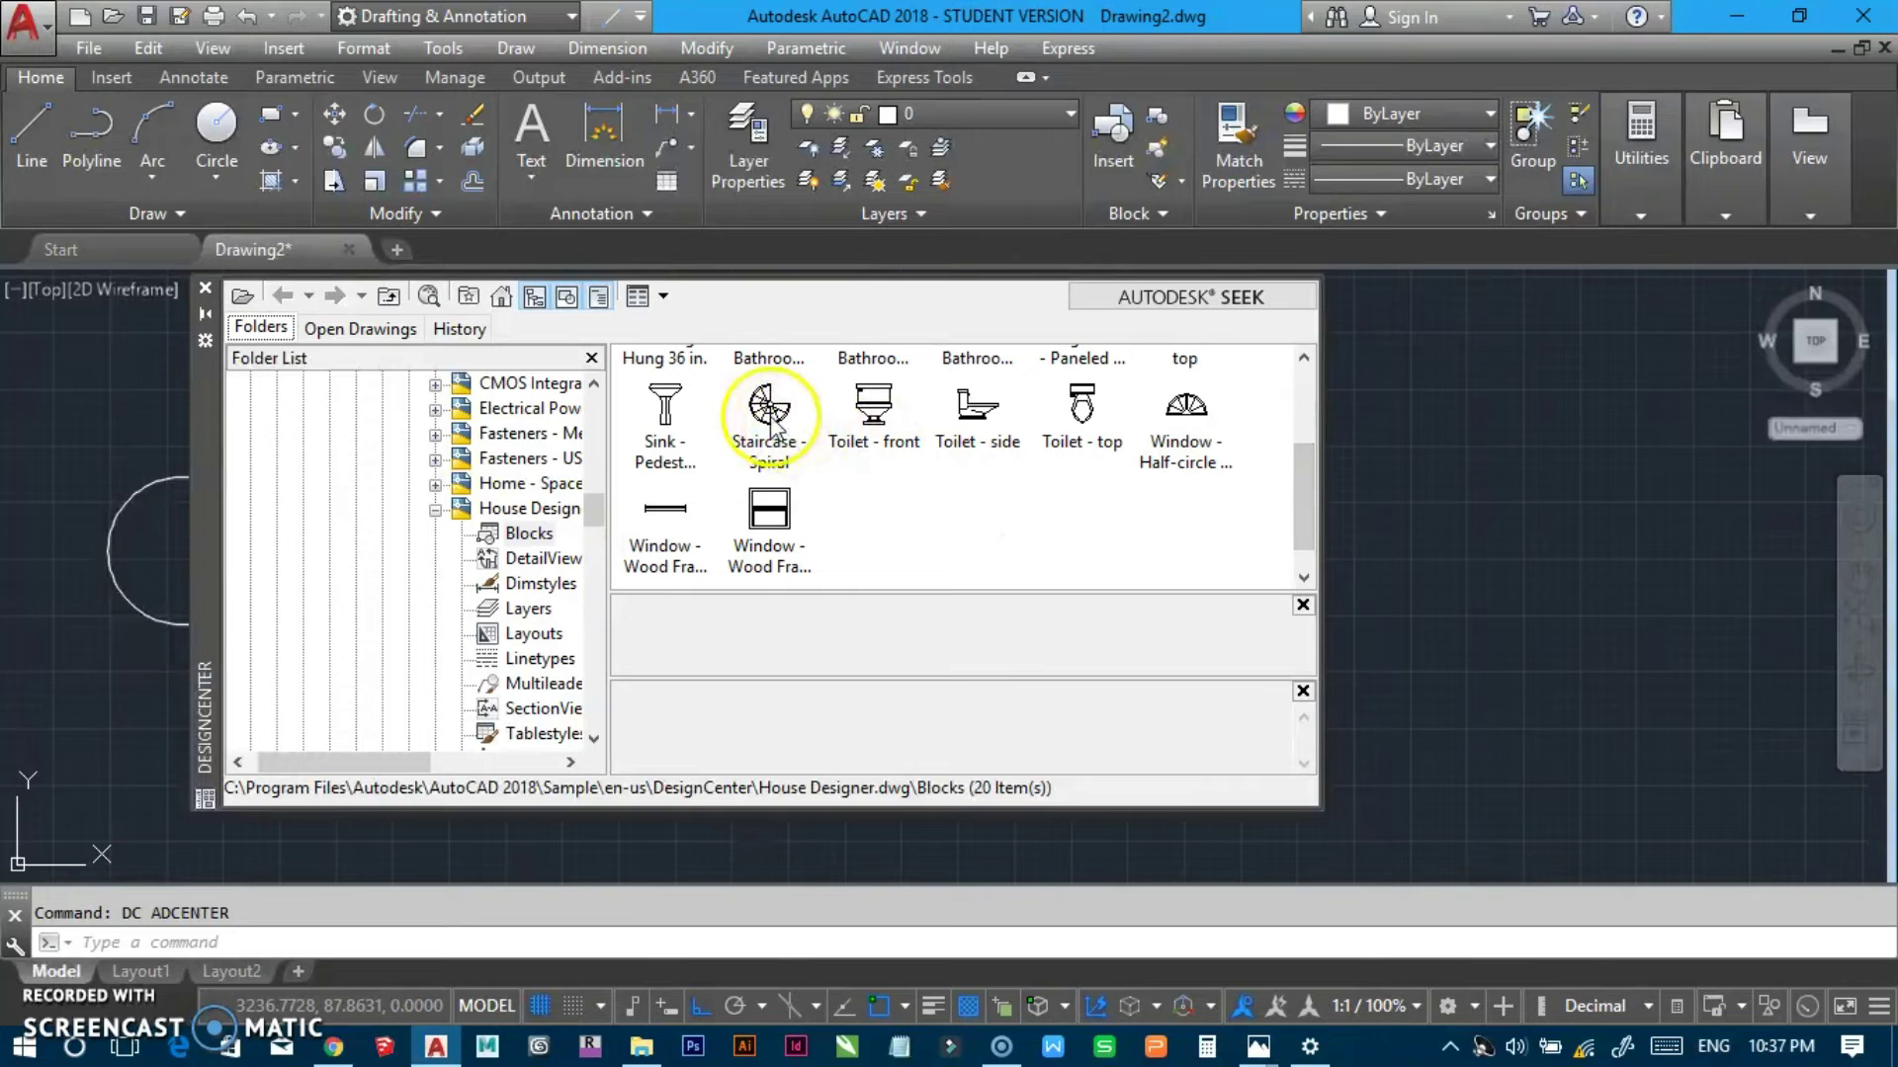
pyautogui.moveTo(771, 423); pyautogui.dragTo(1551, 464)
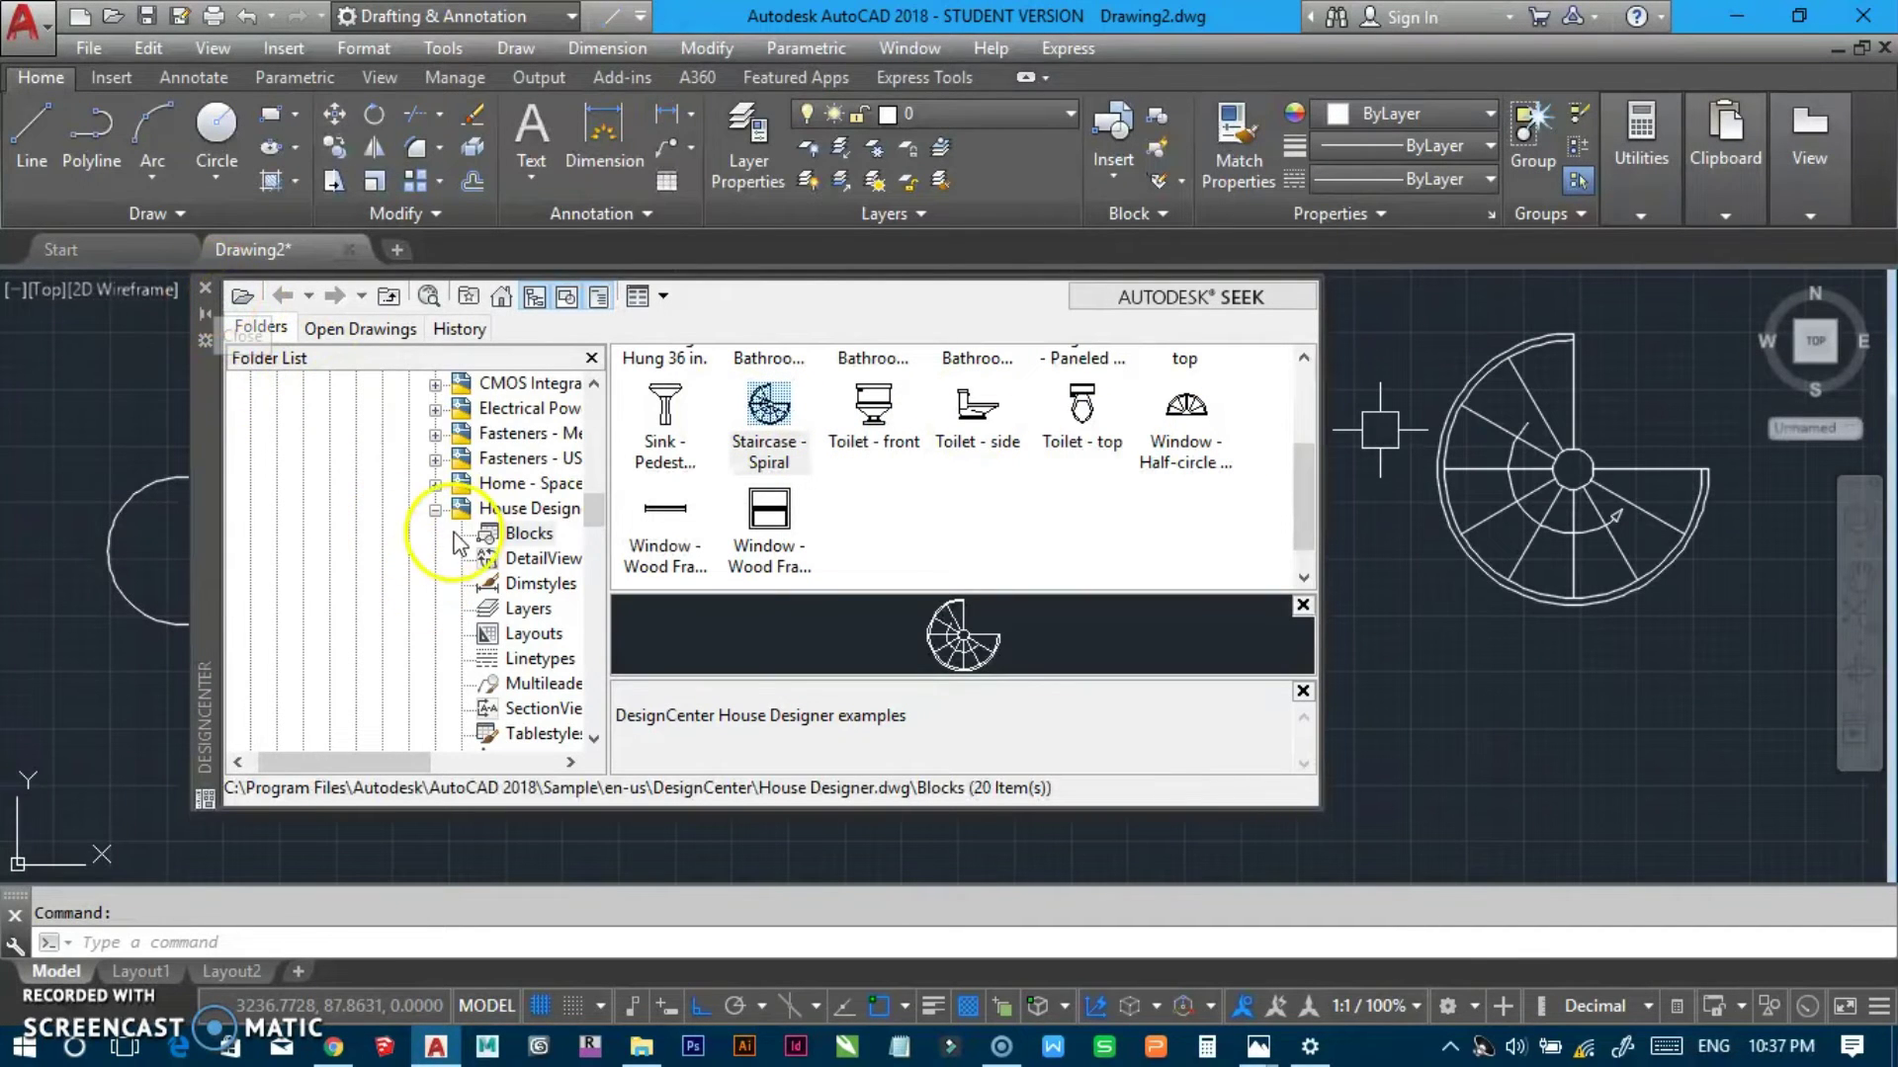
# Insert the Bed - Queen block from Home - Space Planner at lower right.
pyautogui.click(513, 482)
pyautogui.doubleClick(665, 381)
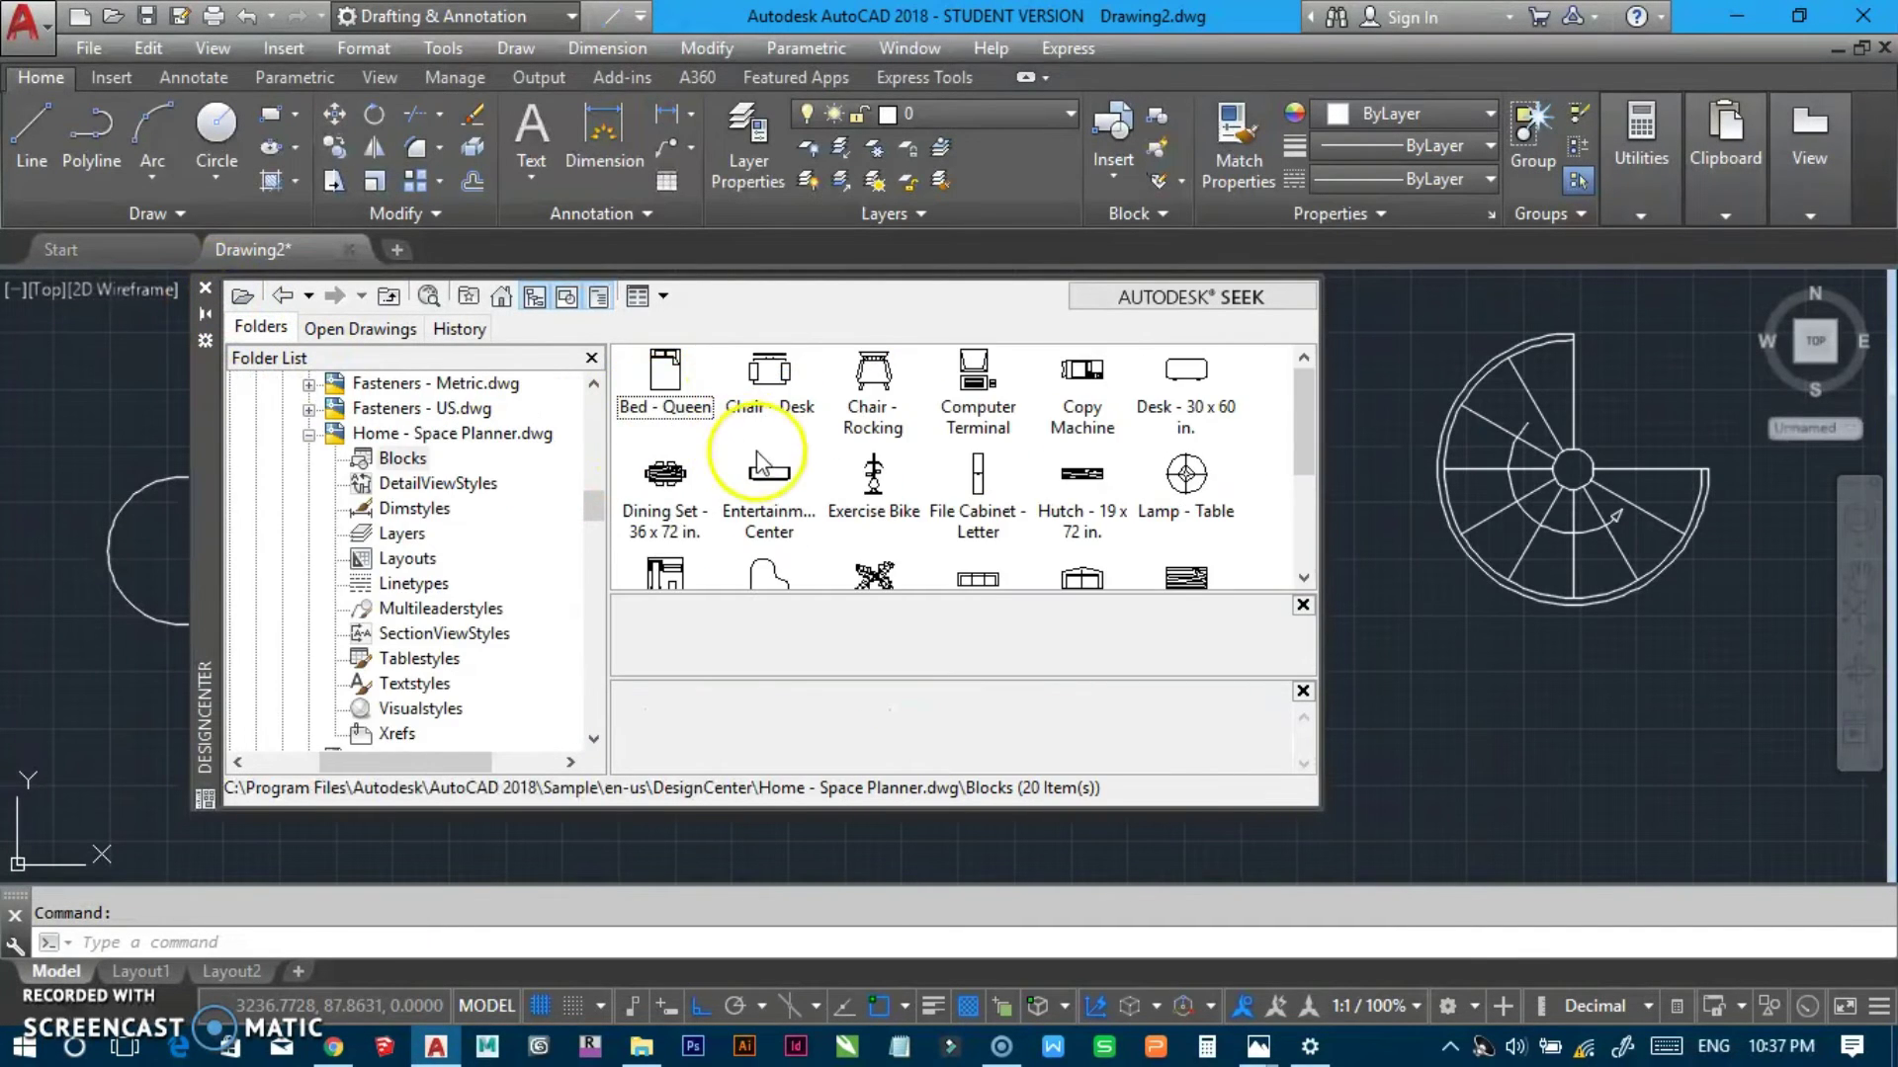
pyautogui.click(998, 544)
pyautogui.scroll(-3, 999, 539)
pyautogui.scroll(3, 870, 509)
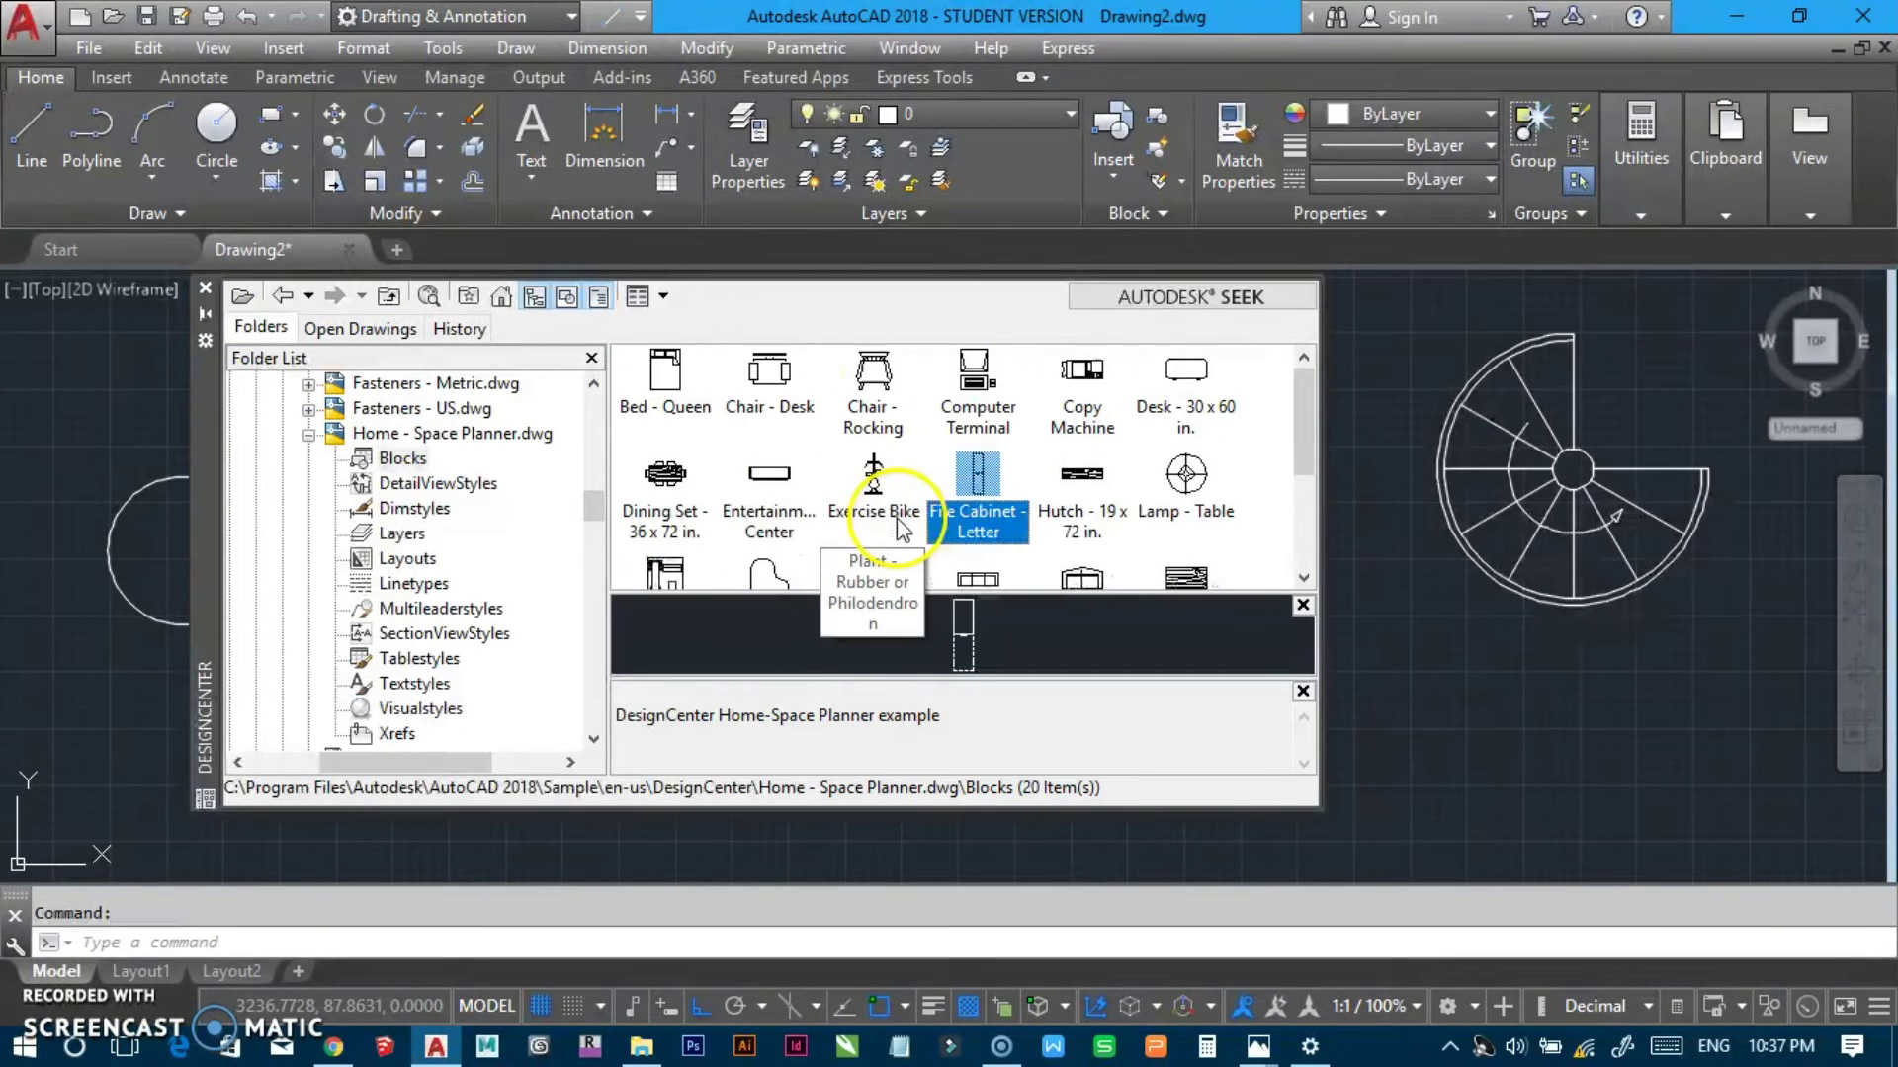
pyautogui.moveTo(669, 395); pyautogui.dragTo(1082, 563)
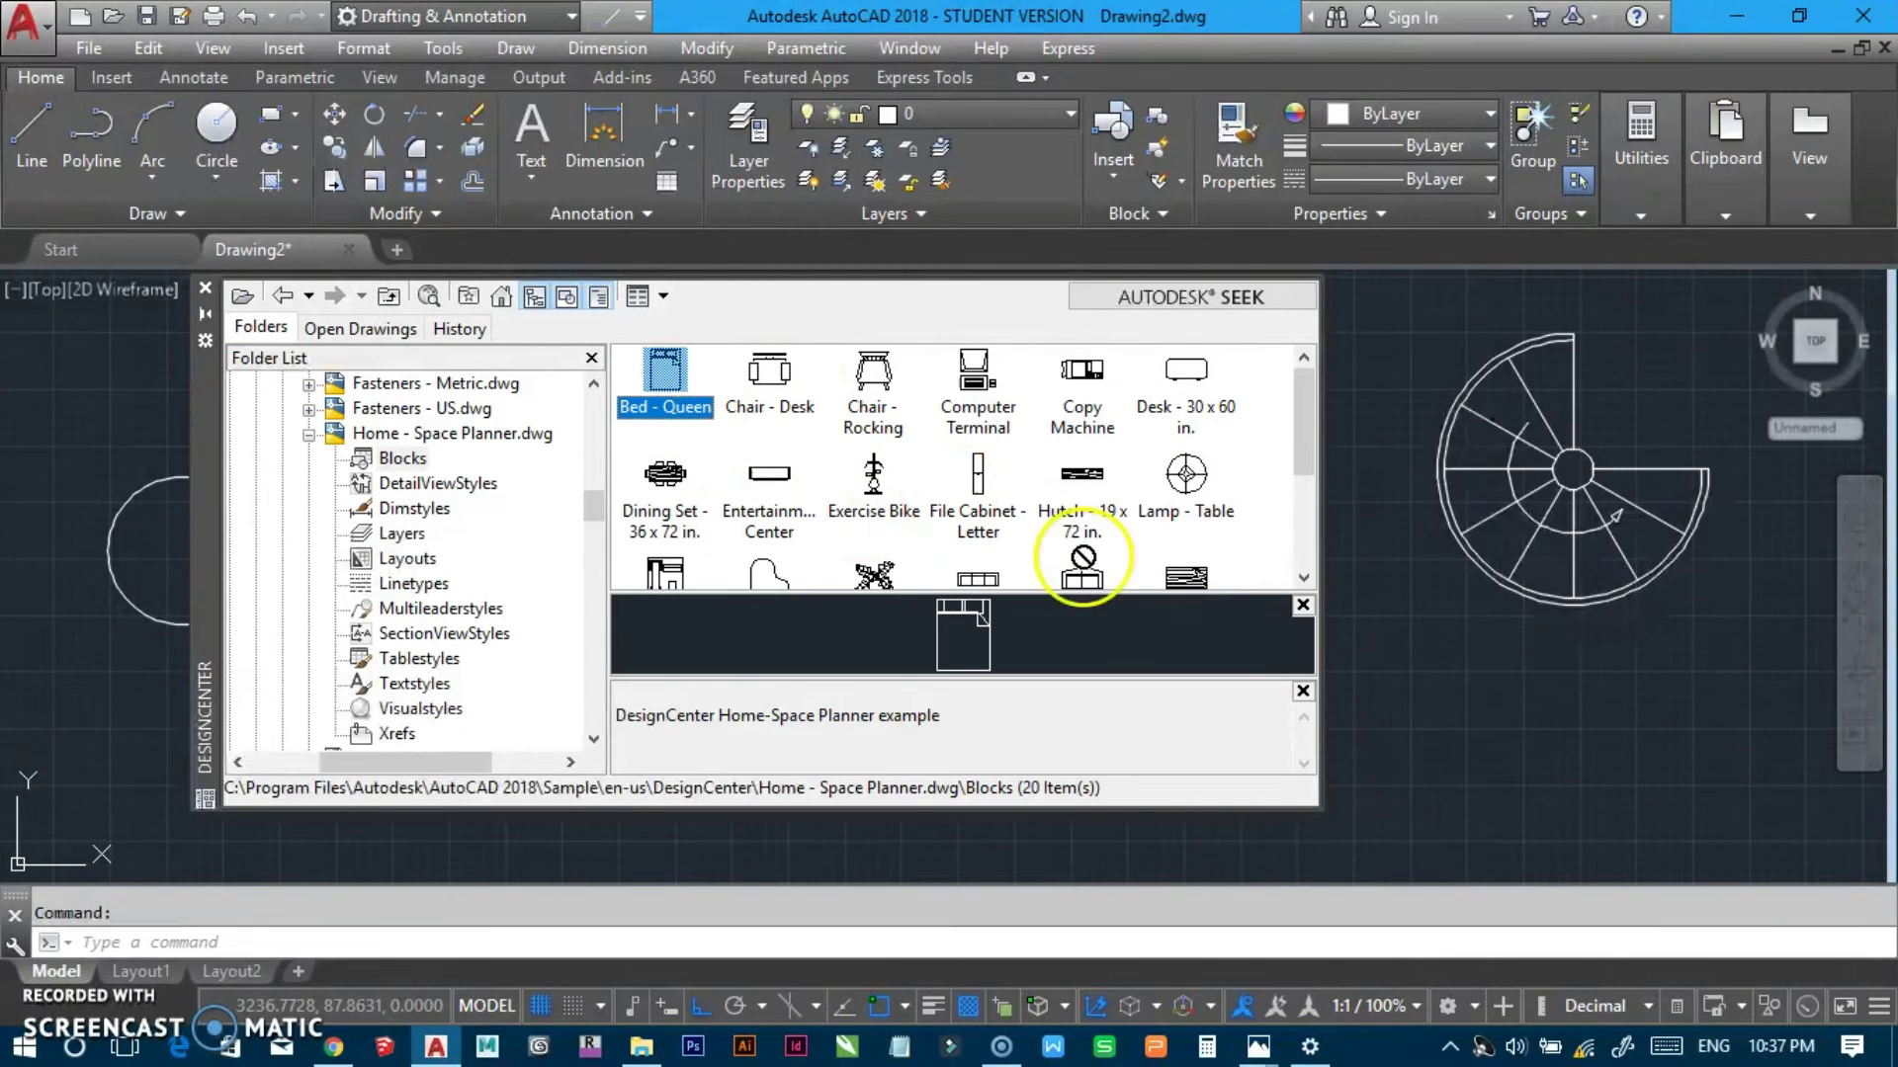
pyautogui.moveTo(1466, 708); pyautogui.dragTo(1479, 719)
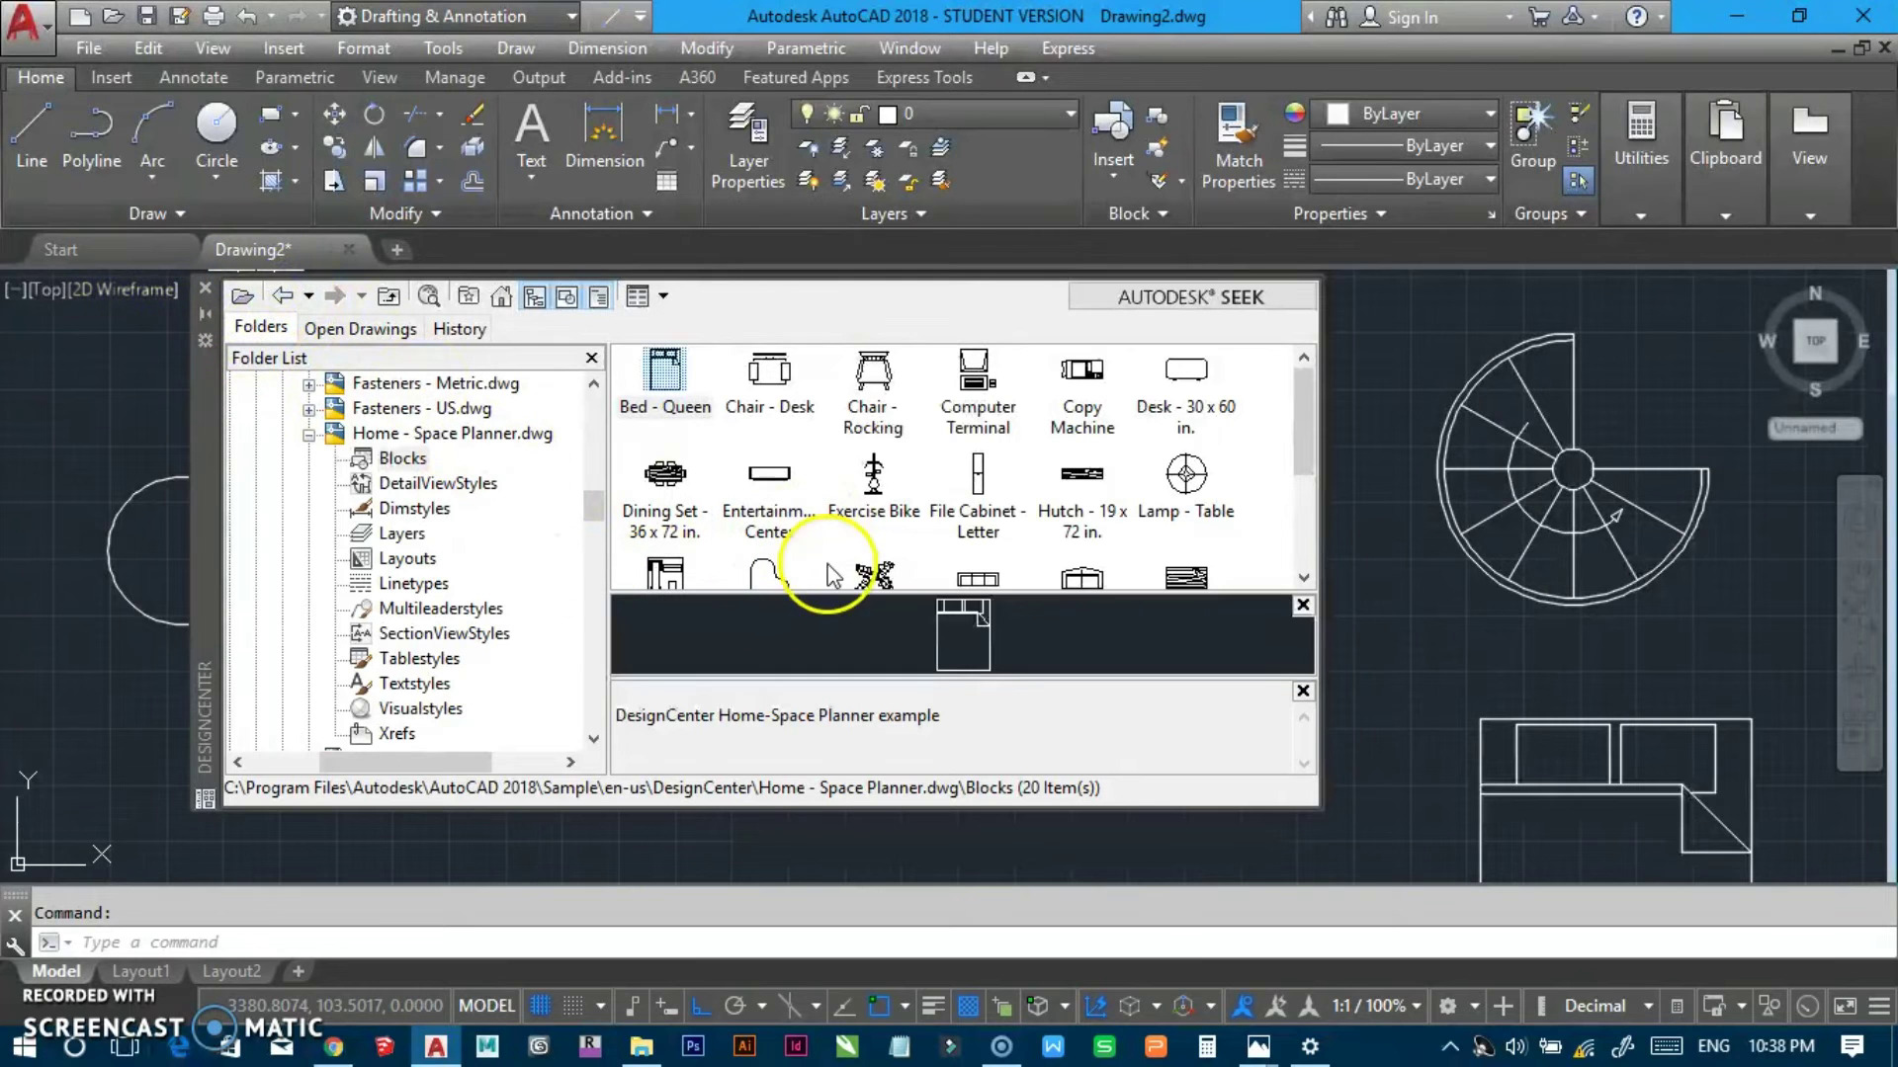
# Close DesignCenter and explode the Bed - Queen block into separate lines.
pyautogui.click(205, 289)
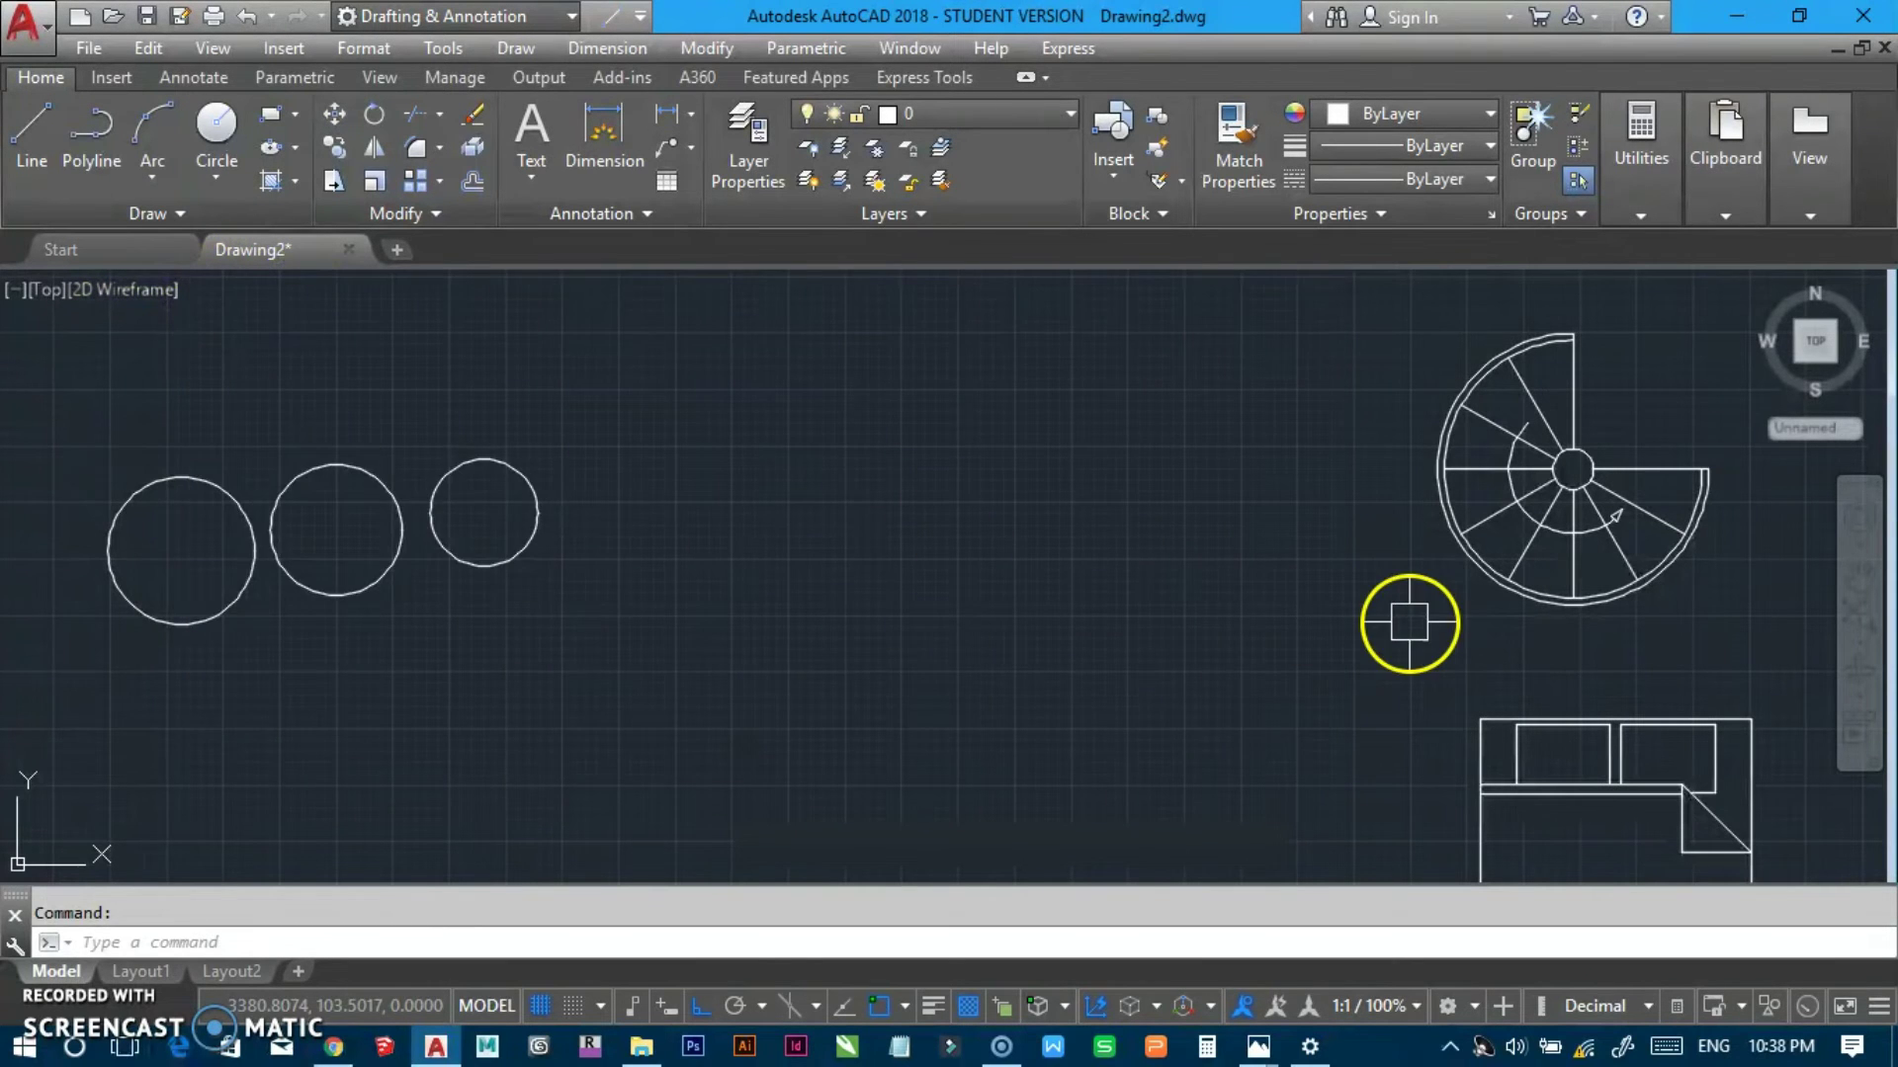
pyautogui.moveTo(1410, 626); pyautogui.dragTo(589, 538, button='middle')
pyautogui.scroll(-2, 661, 678)
pyautogui.scroll(4, 694, 596)
pyautogui.click(727, 509)
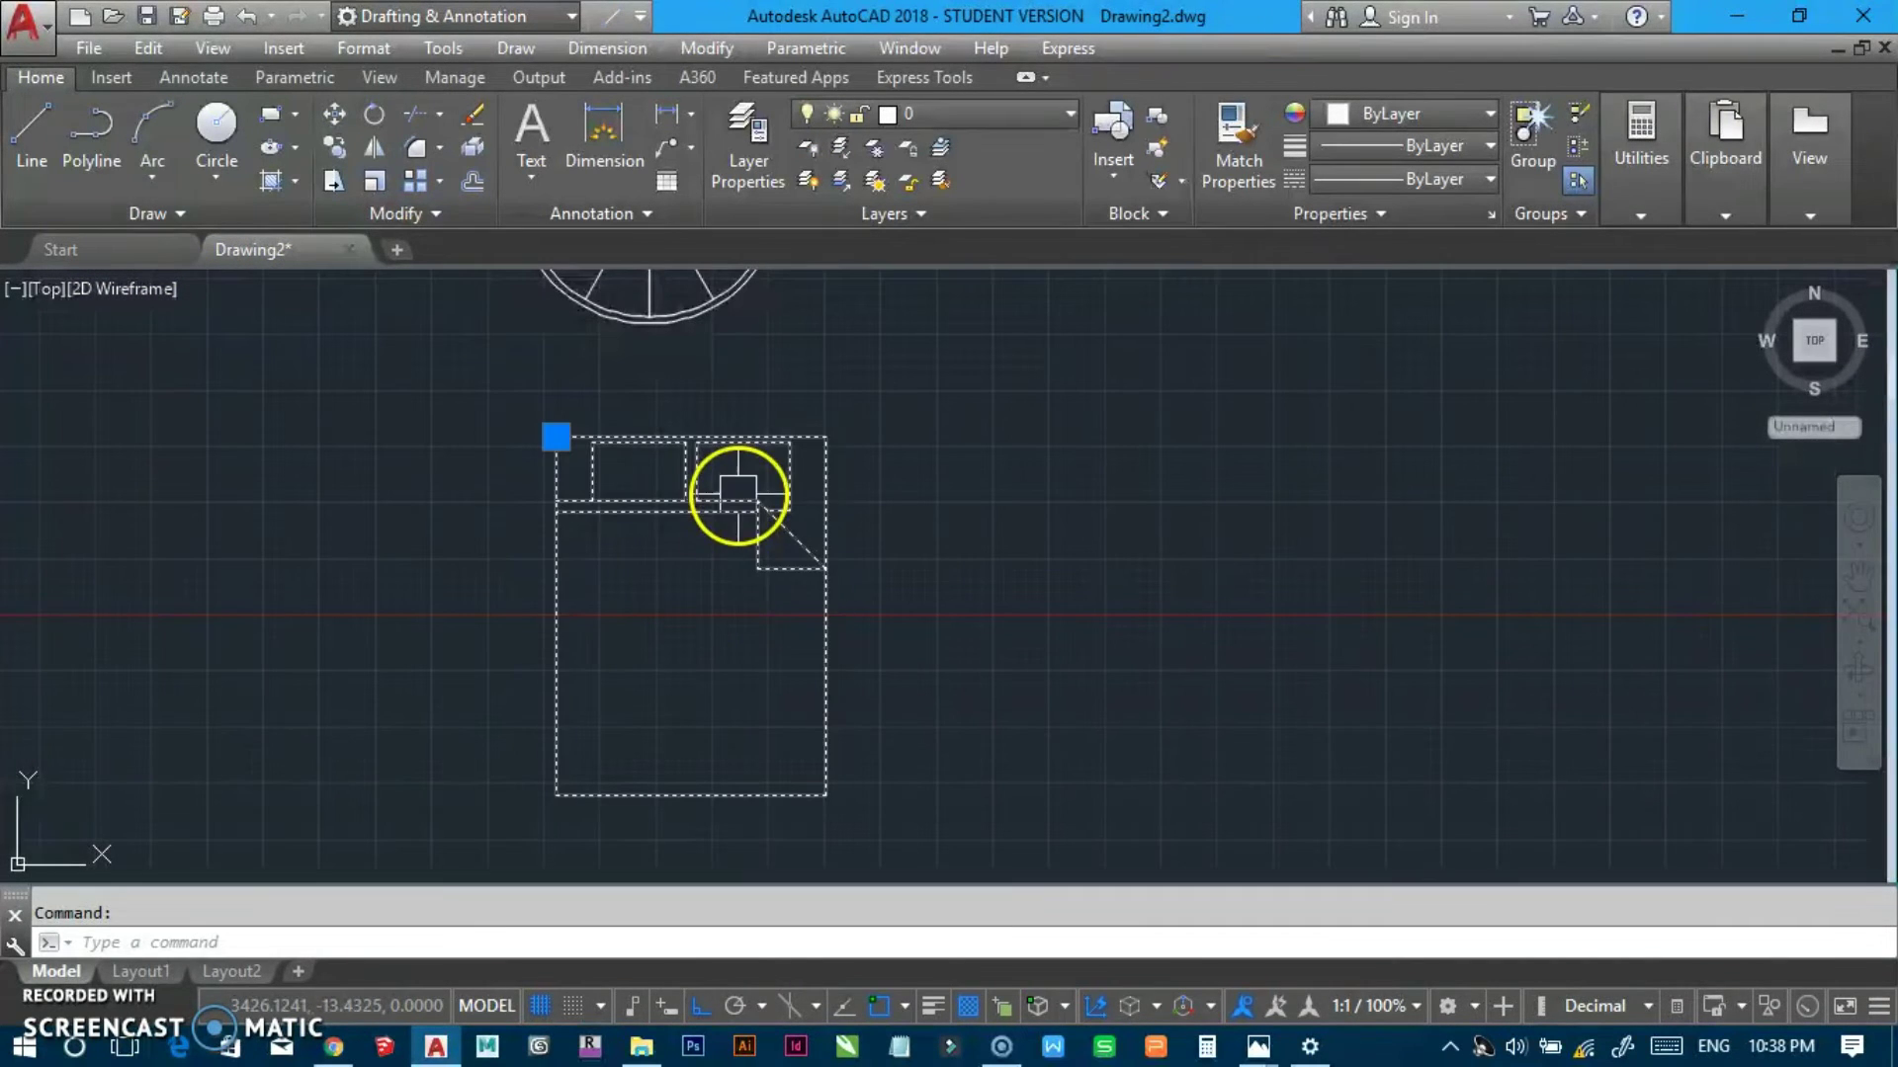
pyautogui.press('x')
pyautogui.press('Return')
pyautogui.click(826, 658)
pyautogui.click(749, 796)
pyautogui.press('Escape')
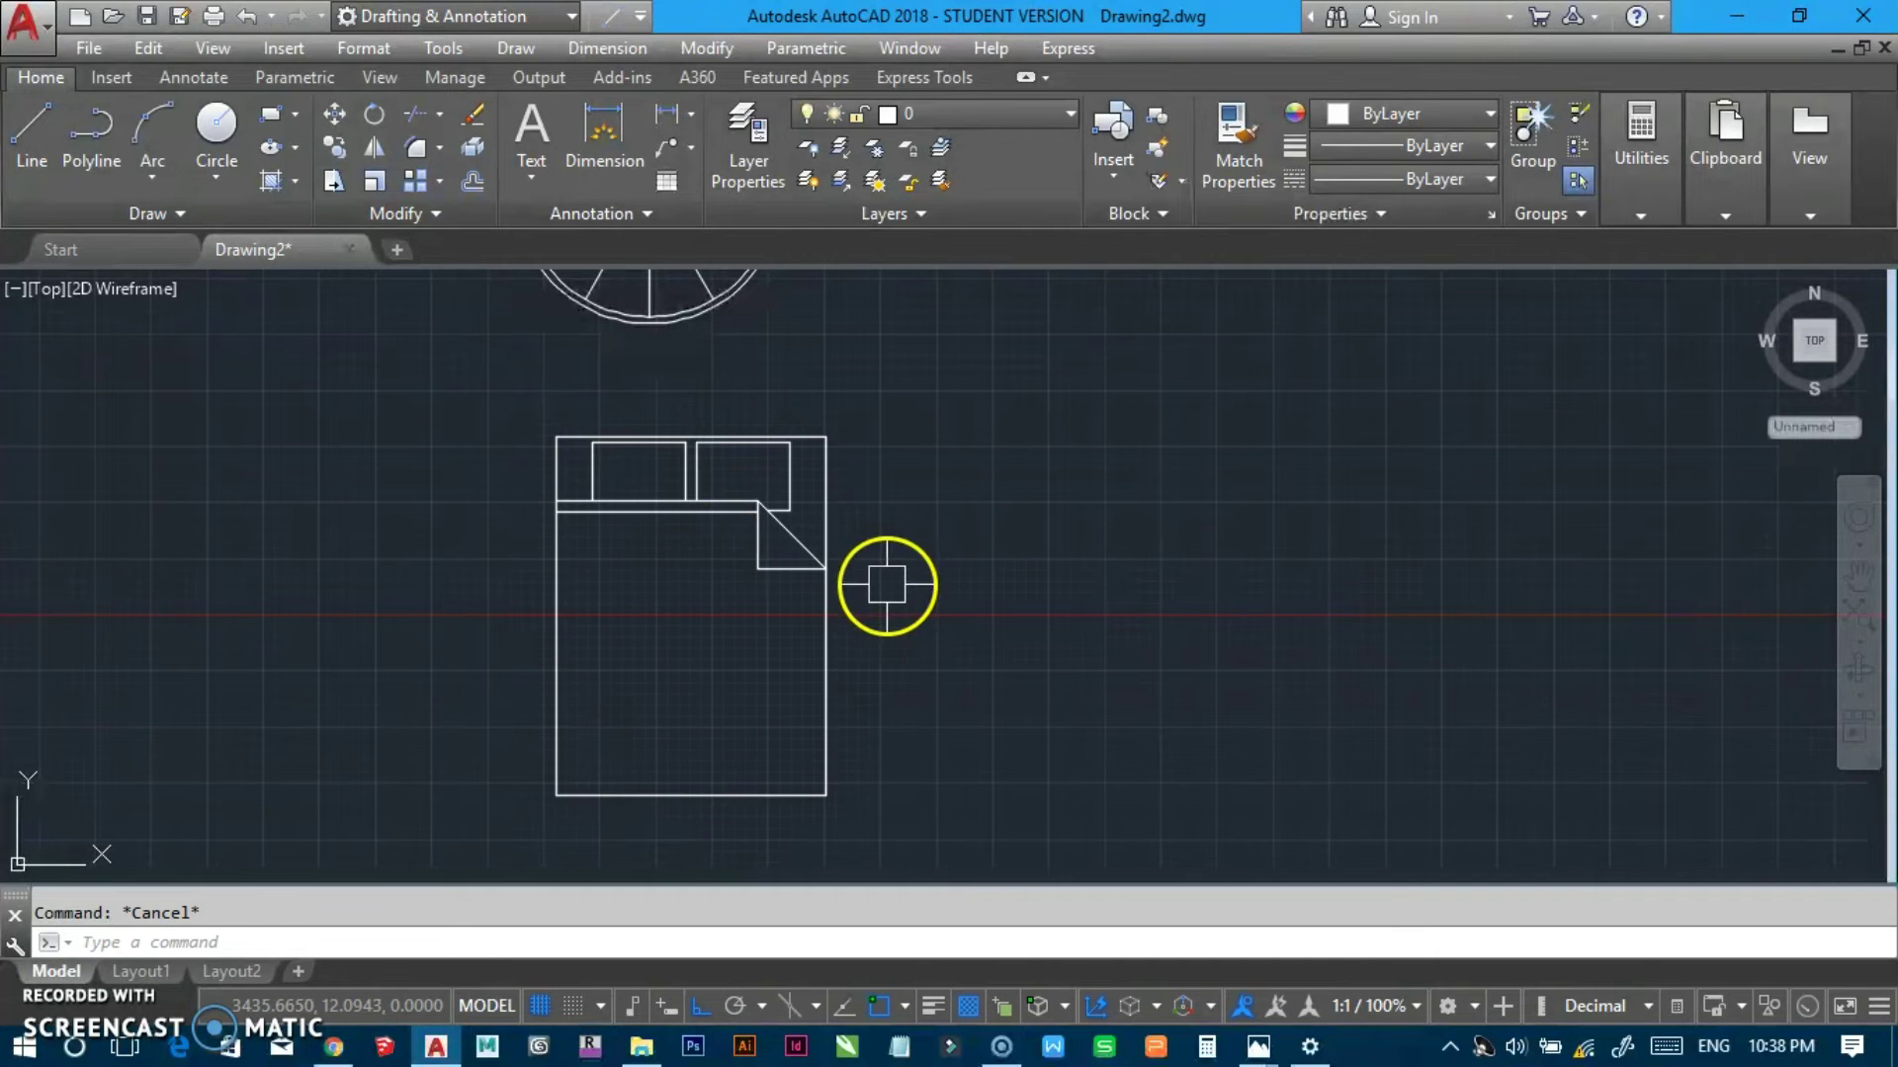
pyautogui.moveTo(882, 576); pyautogui.dragTo(789, 571, button='middle')
# Move the exploded bed to the right with a crossing selection.
pyautogui.write('m')
pyautogui.press('Return')
pyautogui.click(828, 797)
pyautogui.click(411, 445)
pyautogui.press('Return')
pyautogui.click(638, 599)
pyautogui.click(1166, 601)
# Inspect the bed's folded-corner and edge lines by selecting them individually.
pyautogui.moveTo(1174, 602); pyautogui.dragTo(923, 529, button='middle')
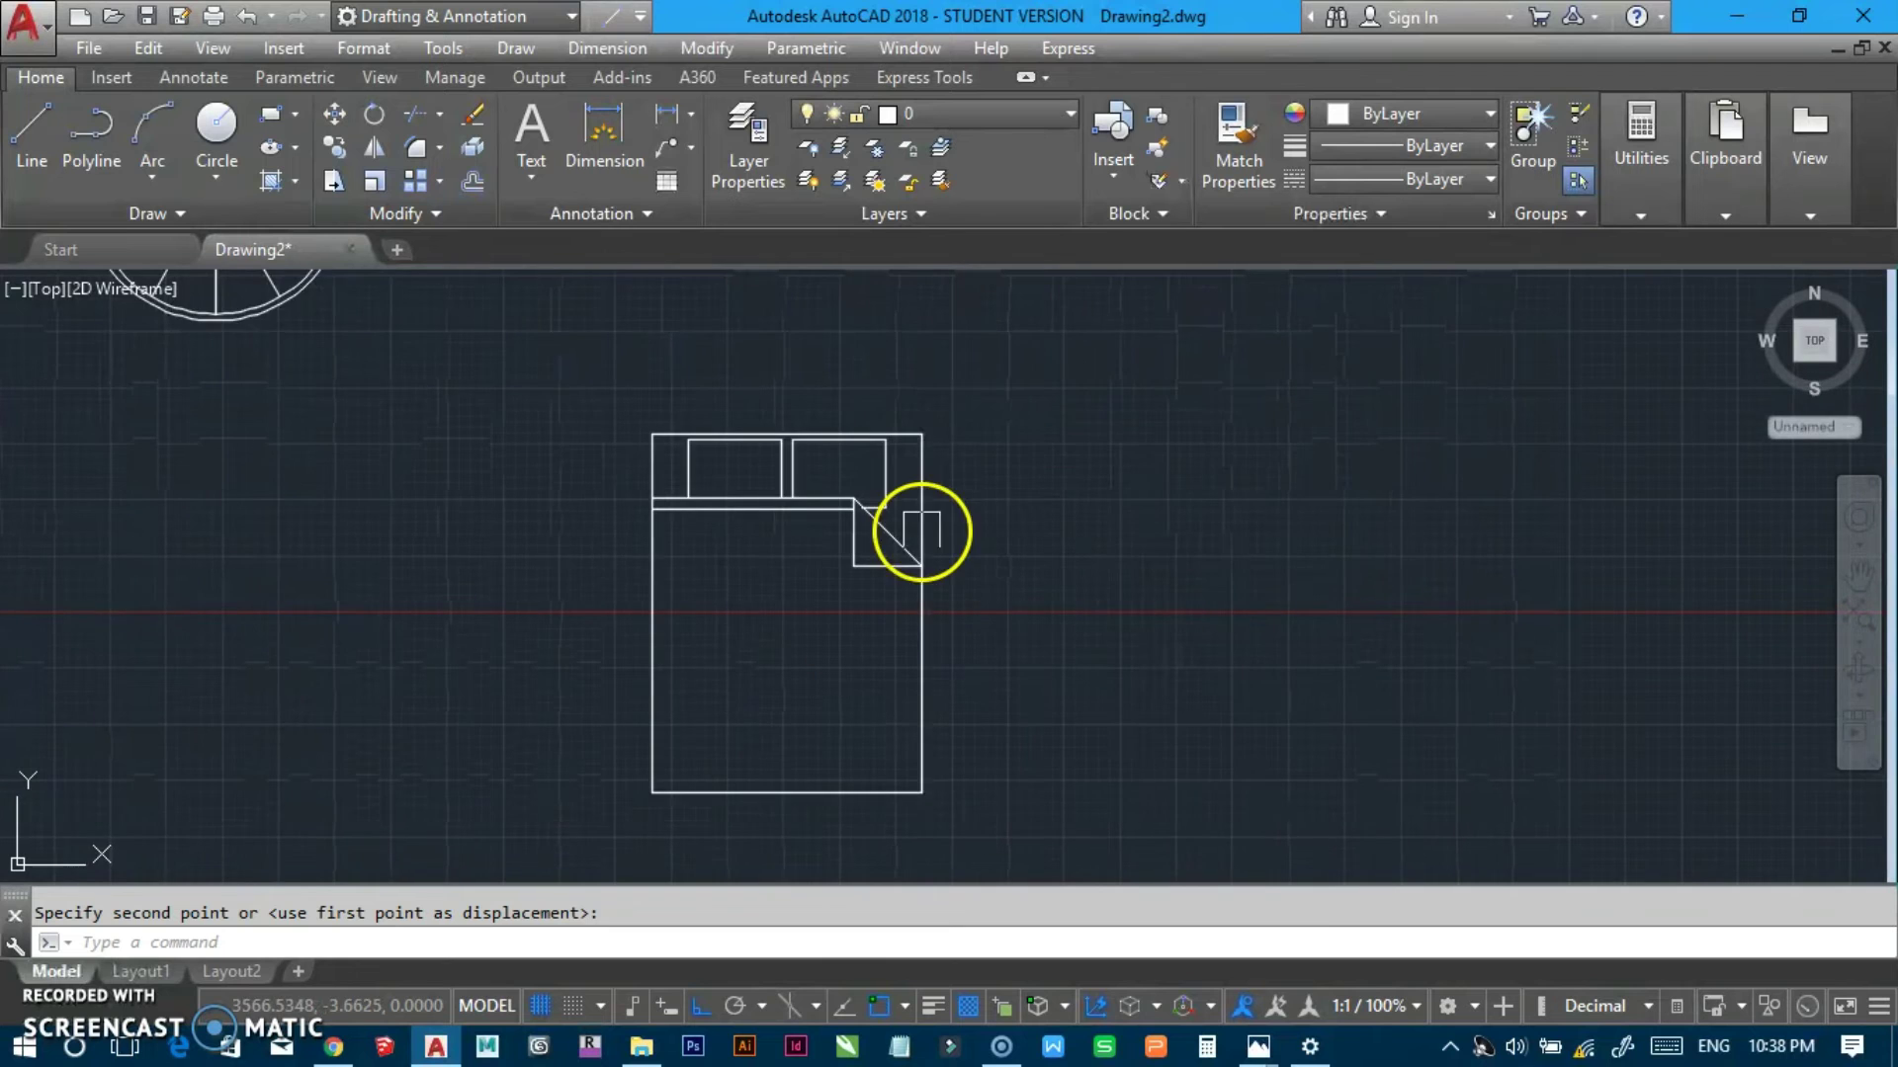
pyautogui.scroll(2, 893, 551)
pyautogui.click(864, 543)
pyautogui.click(856, 597)
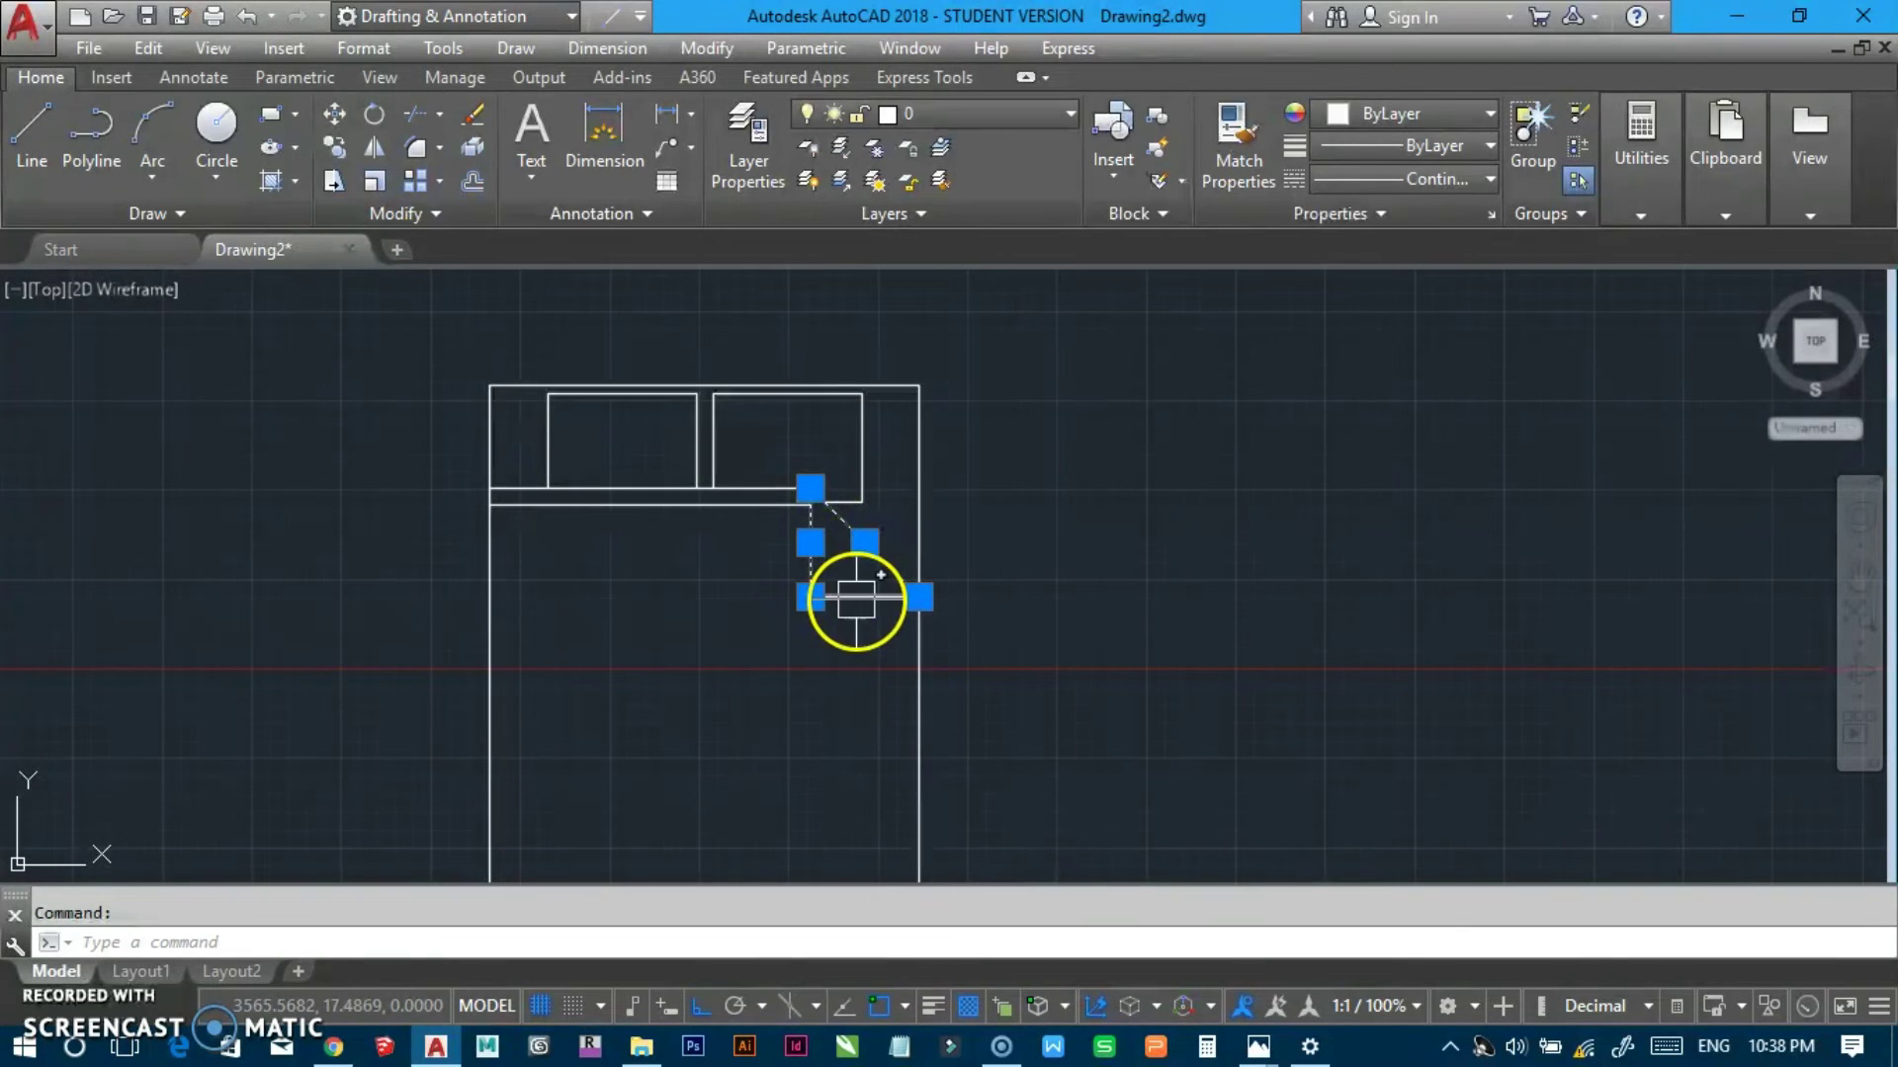
pyautogui.click(919, 564)
pyautogui.press('Escape')
pyautogui.scroll(-3, 921, 565)
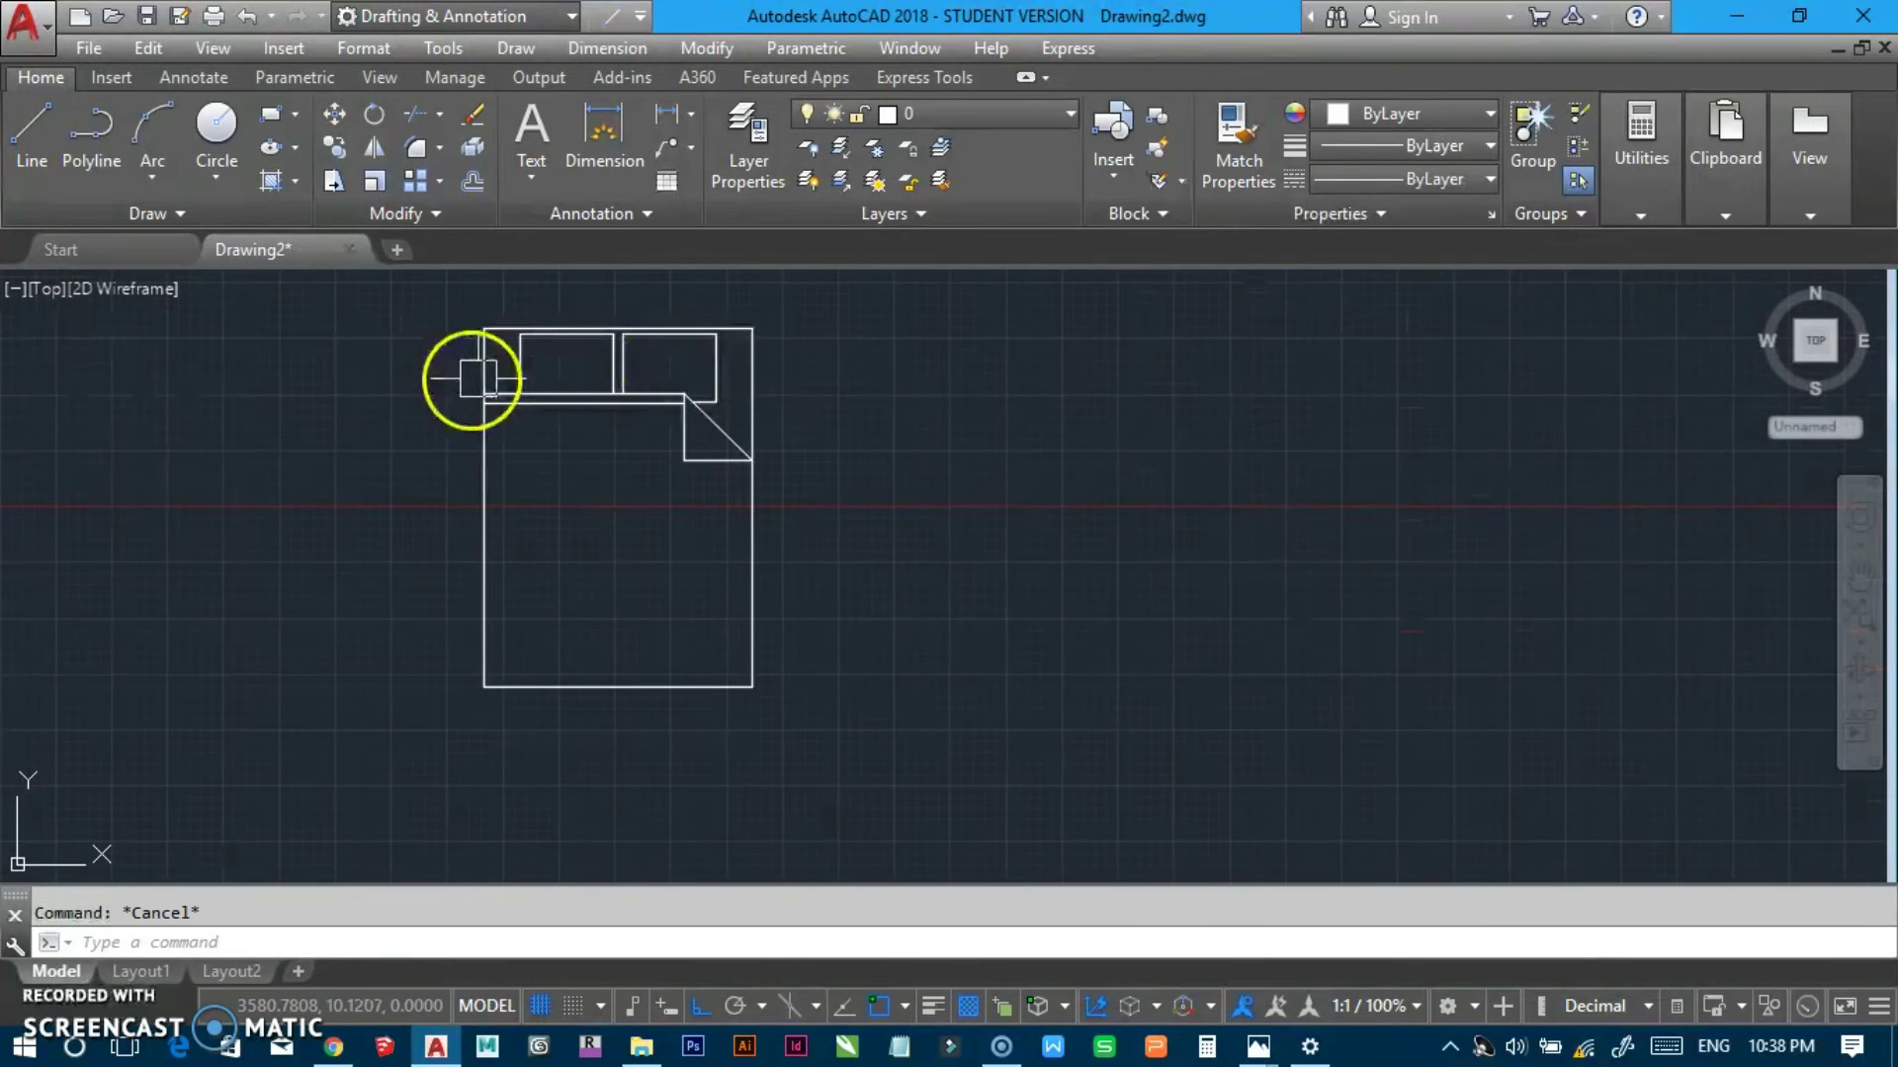
pyautogui.moveTo(635, 665); pyautogui.dragTo(669, 648, button='middle')
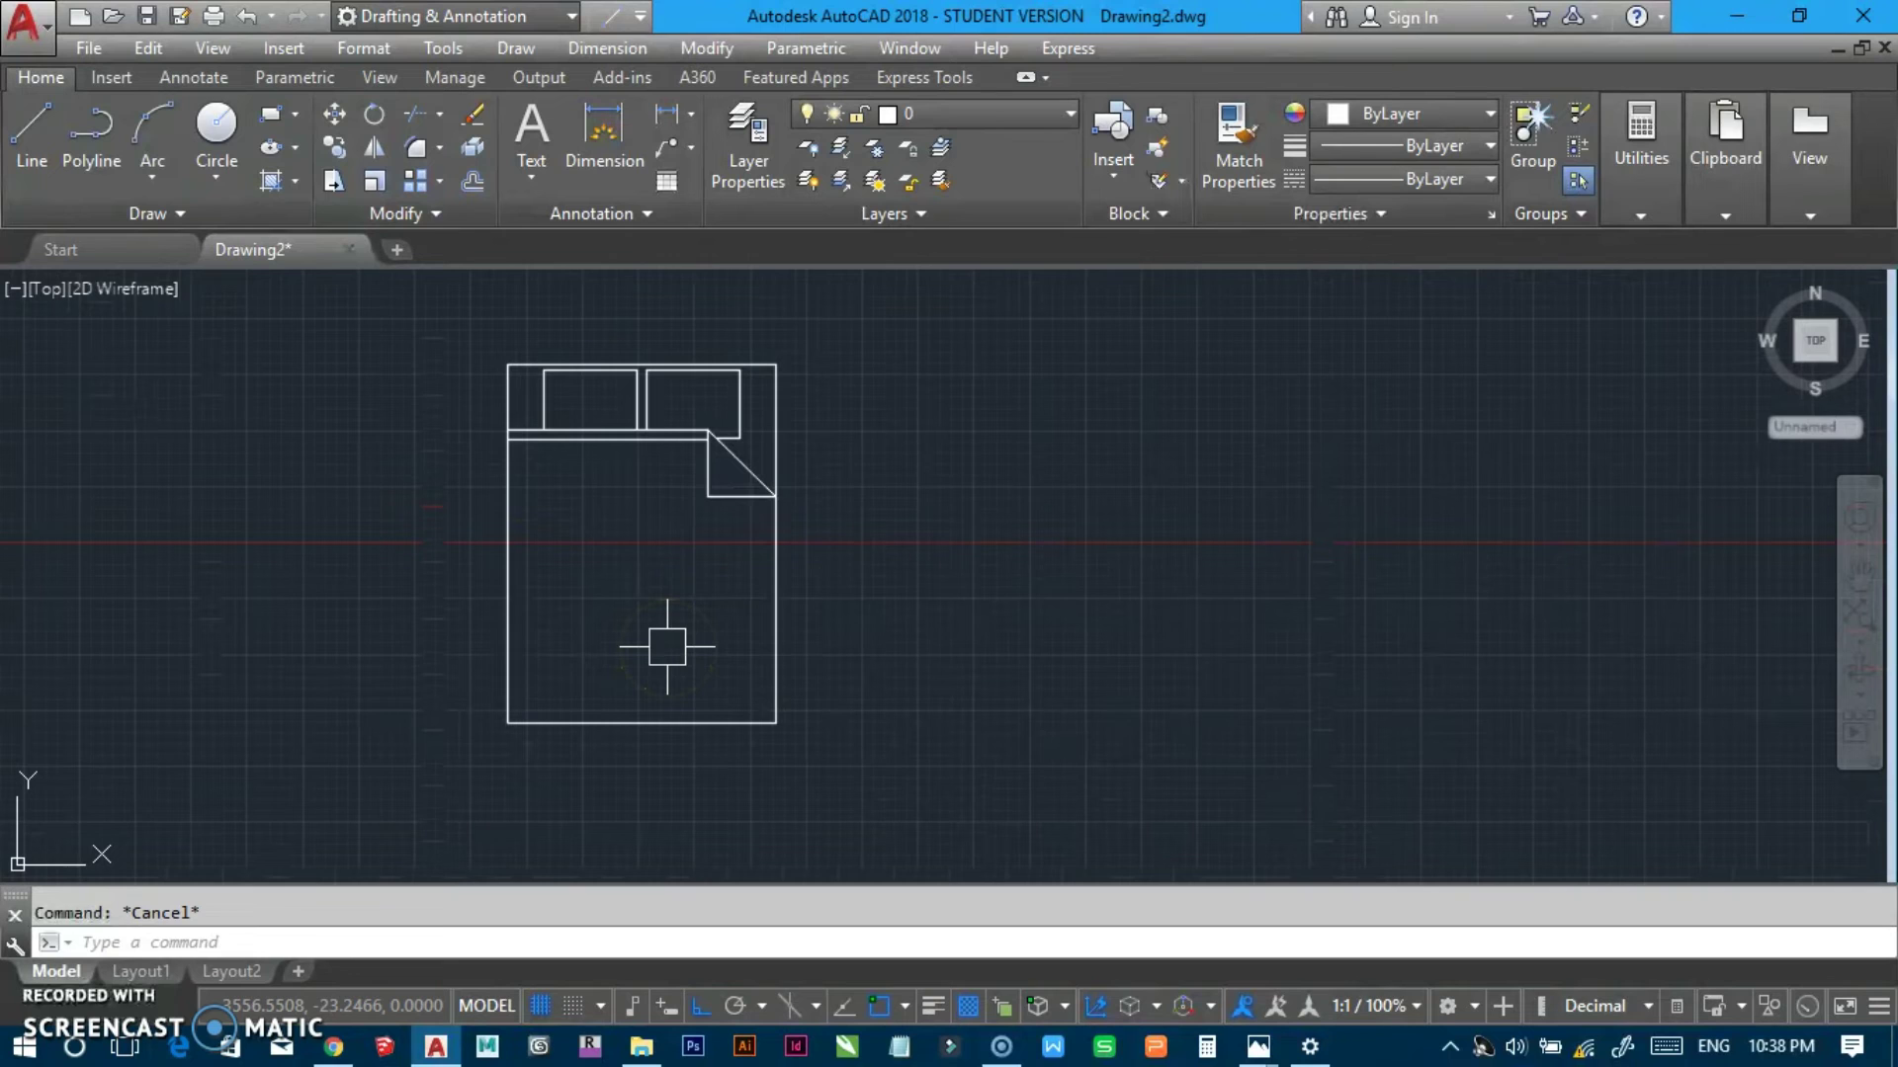
pyautogui.write('g')
# Group all the bed lines into one unnamed group via a crossing window.
pyautogui.press('Return')
pyautogui.click(848, 337)
pyautogui.click(364, 761)
pyautogui.press('Return')
pyautogui.click(593, 438)
pyautogui.click(642, 543)
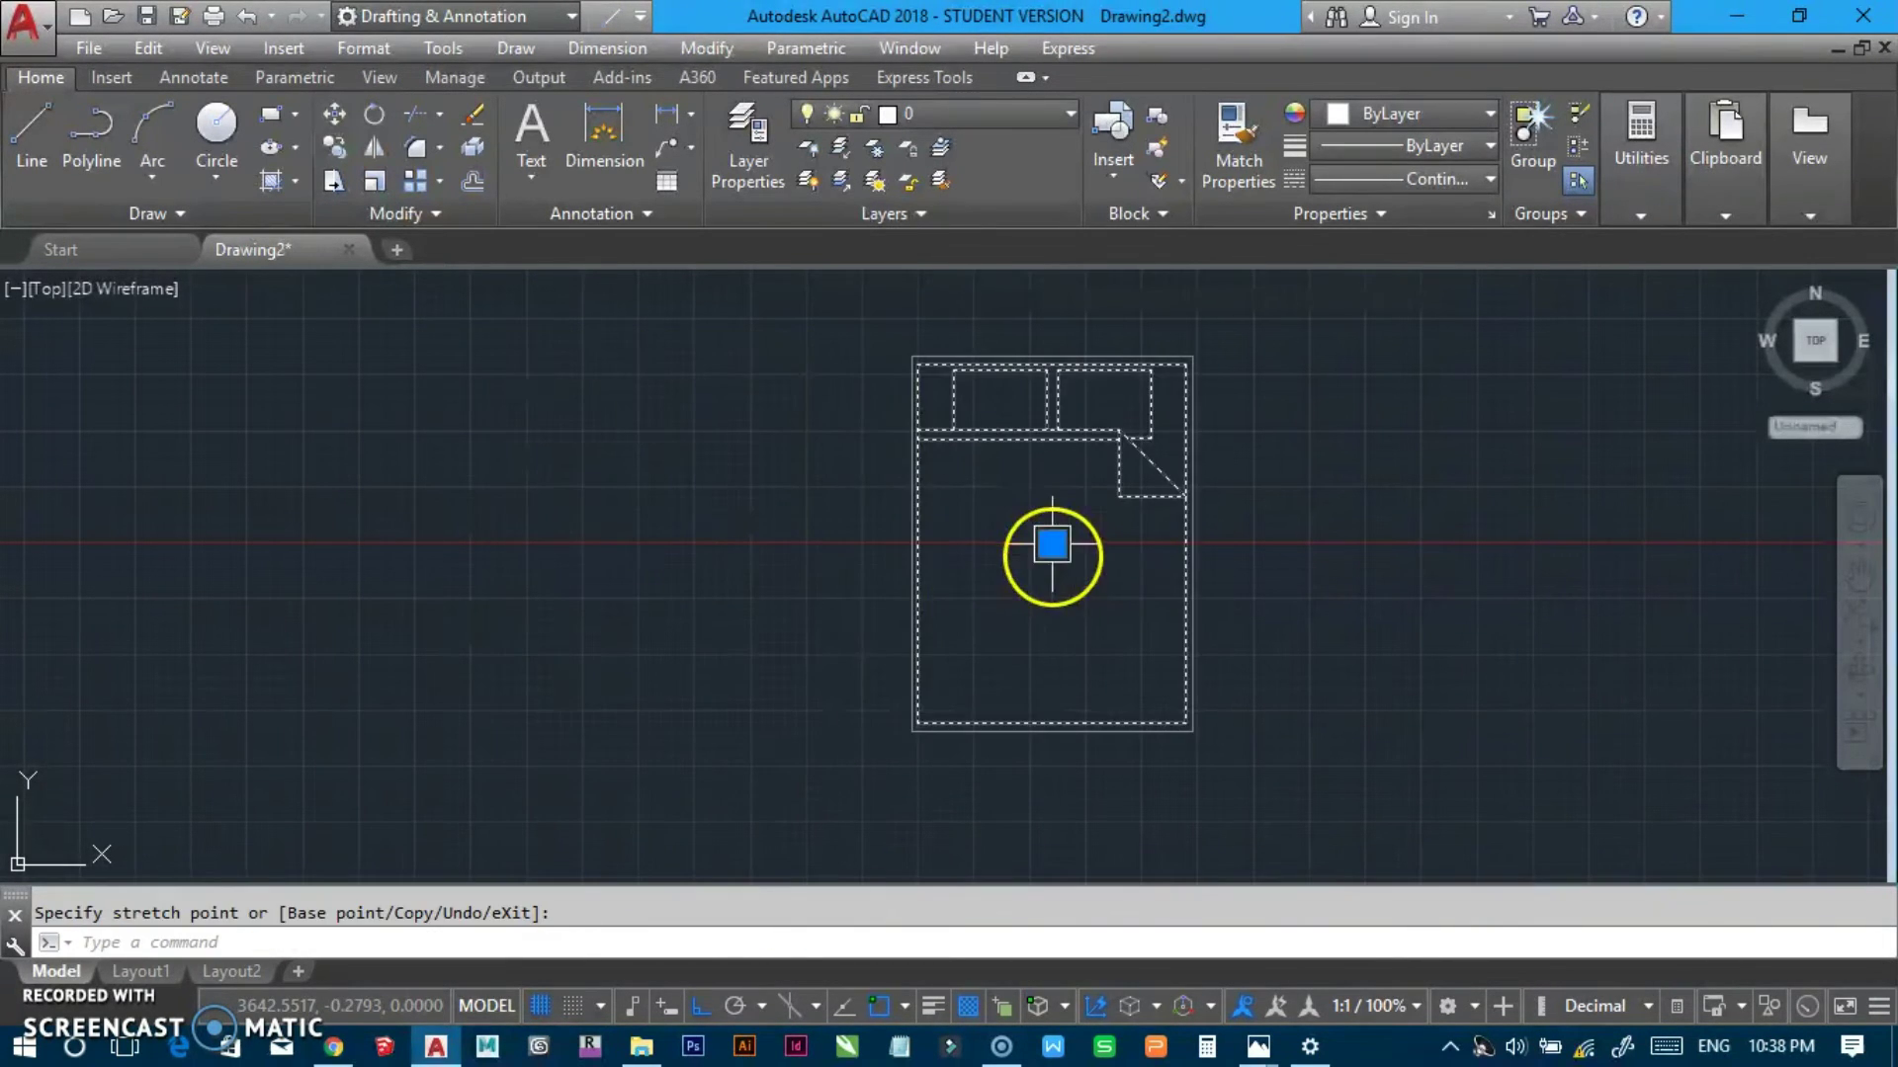
pyautogui.press('Escape')
# Select the bed group to confirm it acts as one object, zooming around it.
pyautogui.scroll(-2, 655, 590)
pyautogui.scroll(-1, 655, 590)
pyautogui.scroll(1, 623, 583)
pyautogui.scroll(2, 606, 590)
pyautogui.moveTo(605, 591); pyautogui.dragTo(678, 589, button='middle')
pyautogui.click(745, 465)
pyautogui.scroll(2, 746, 561)
pyautogui.press('Escape')
pyautogui.scroll(2, 781, 524)
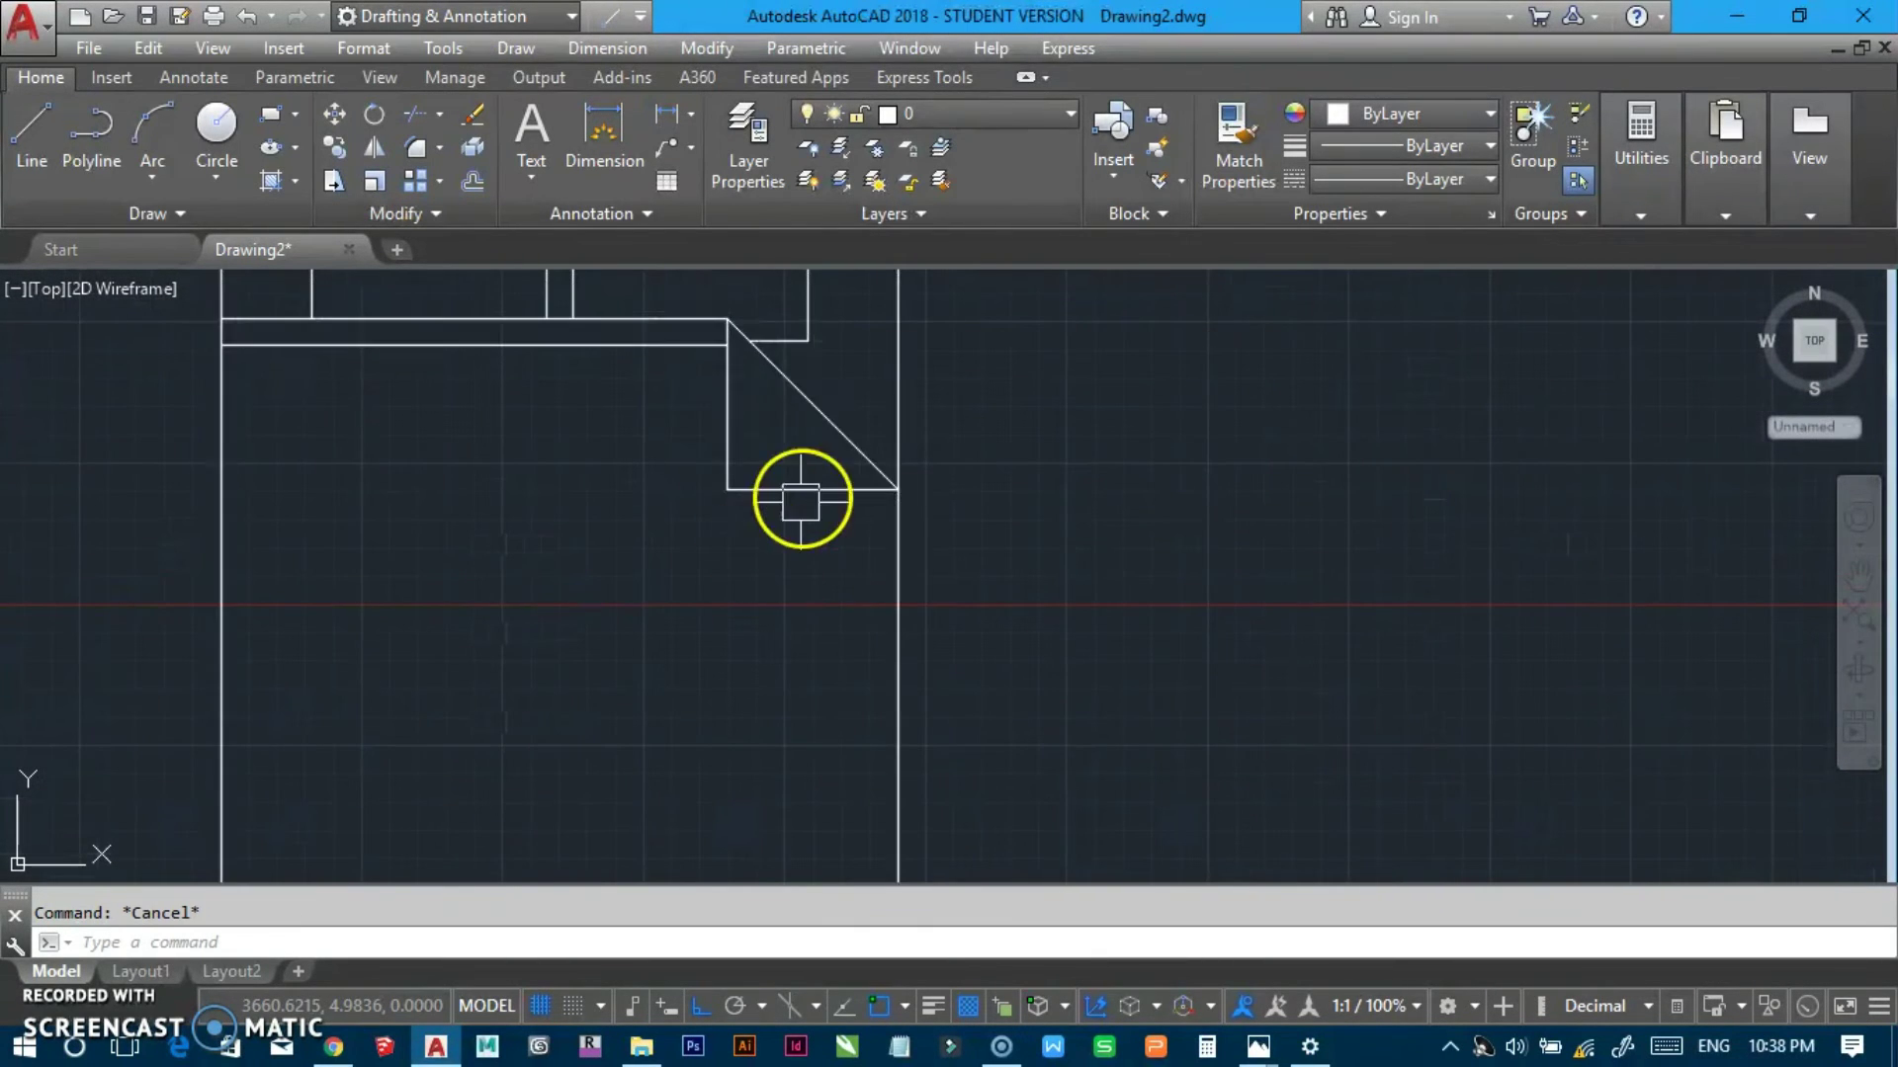
pyautogui.scroll(-2, 692, 386)
pyautogui.scroll(-1, 563, 444)
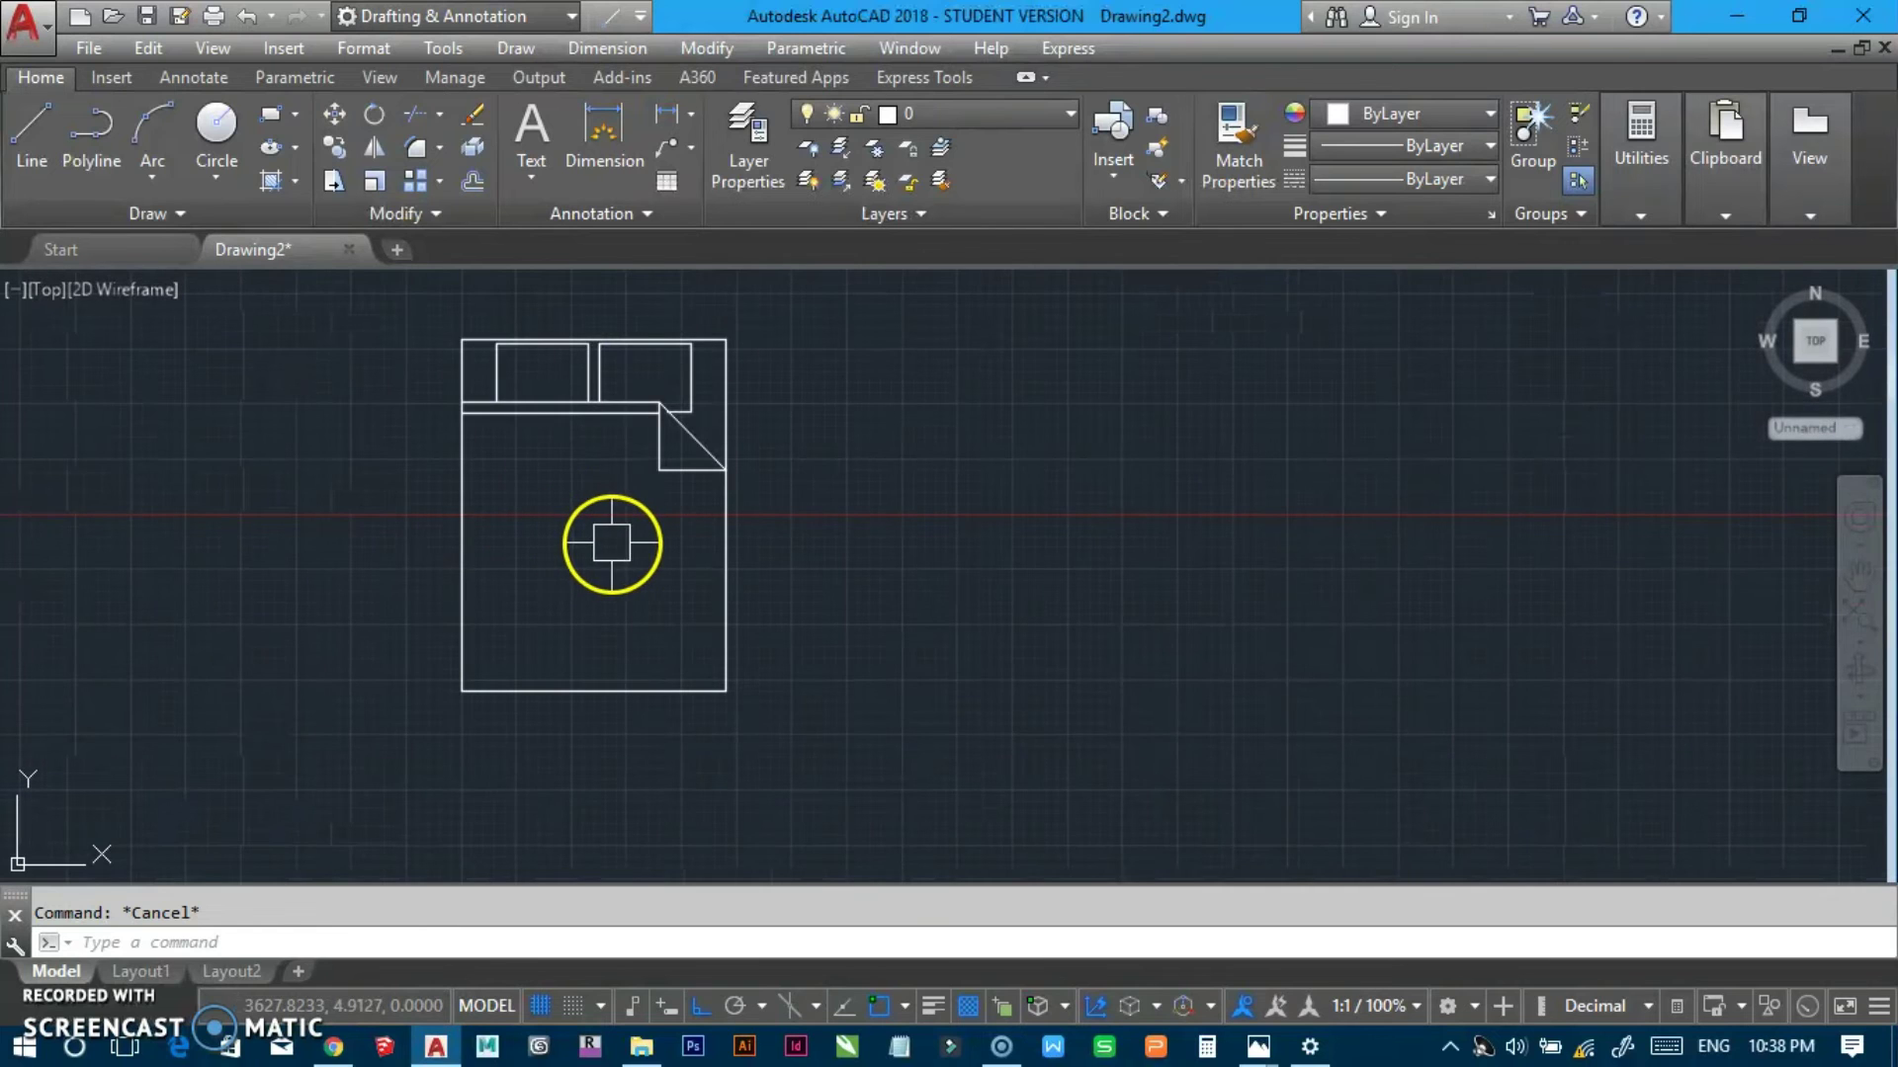
pyautogui.scroll(-4, 572, 499)
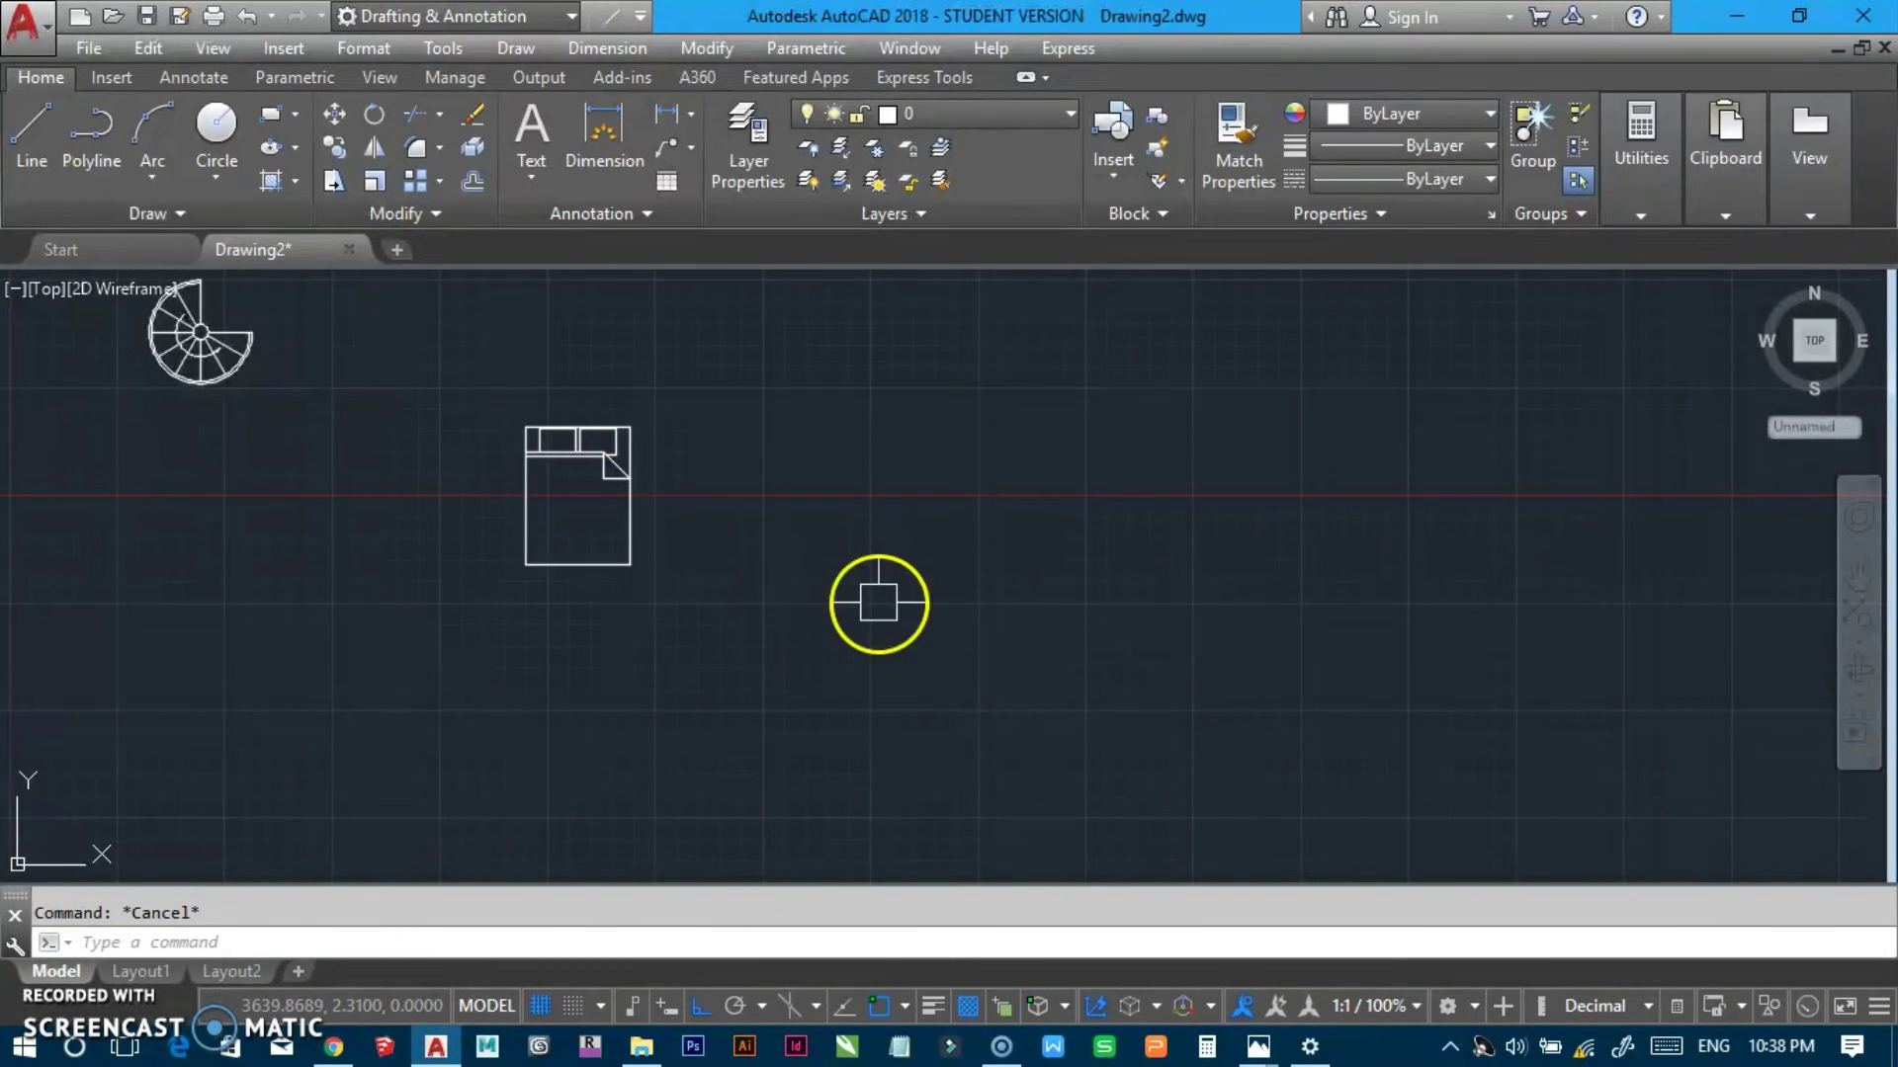
pyautogui.scroll(2, 657, 492)
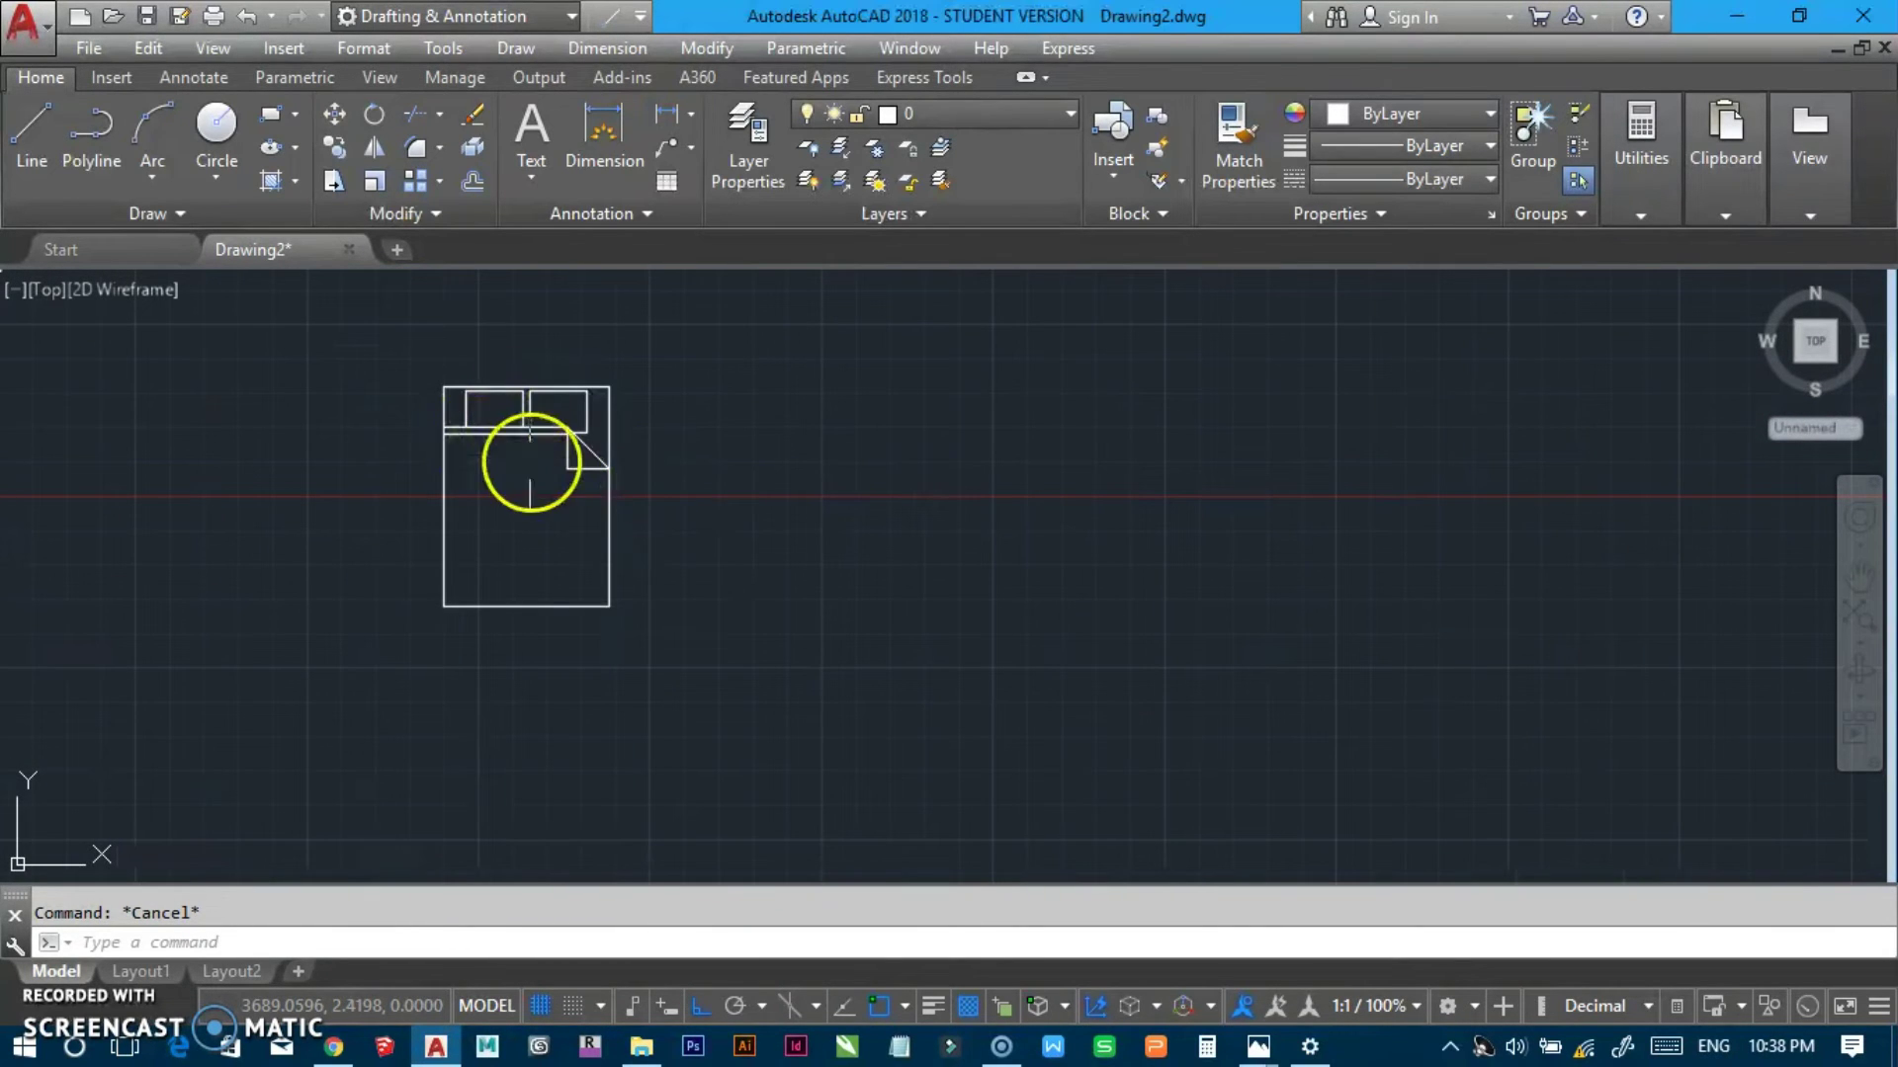
pyautogui.scroll(2, 531, 462)
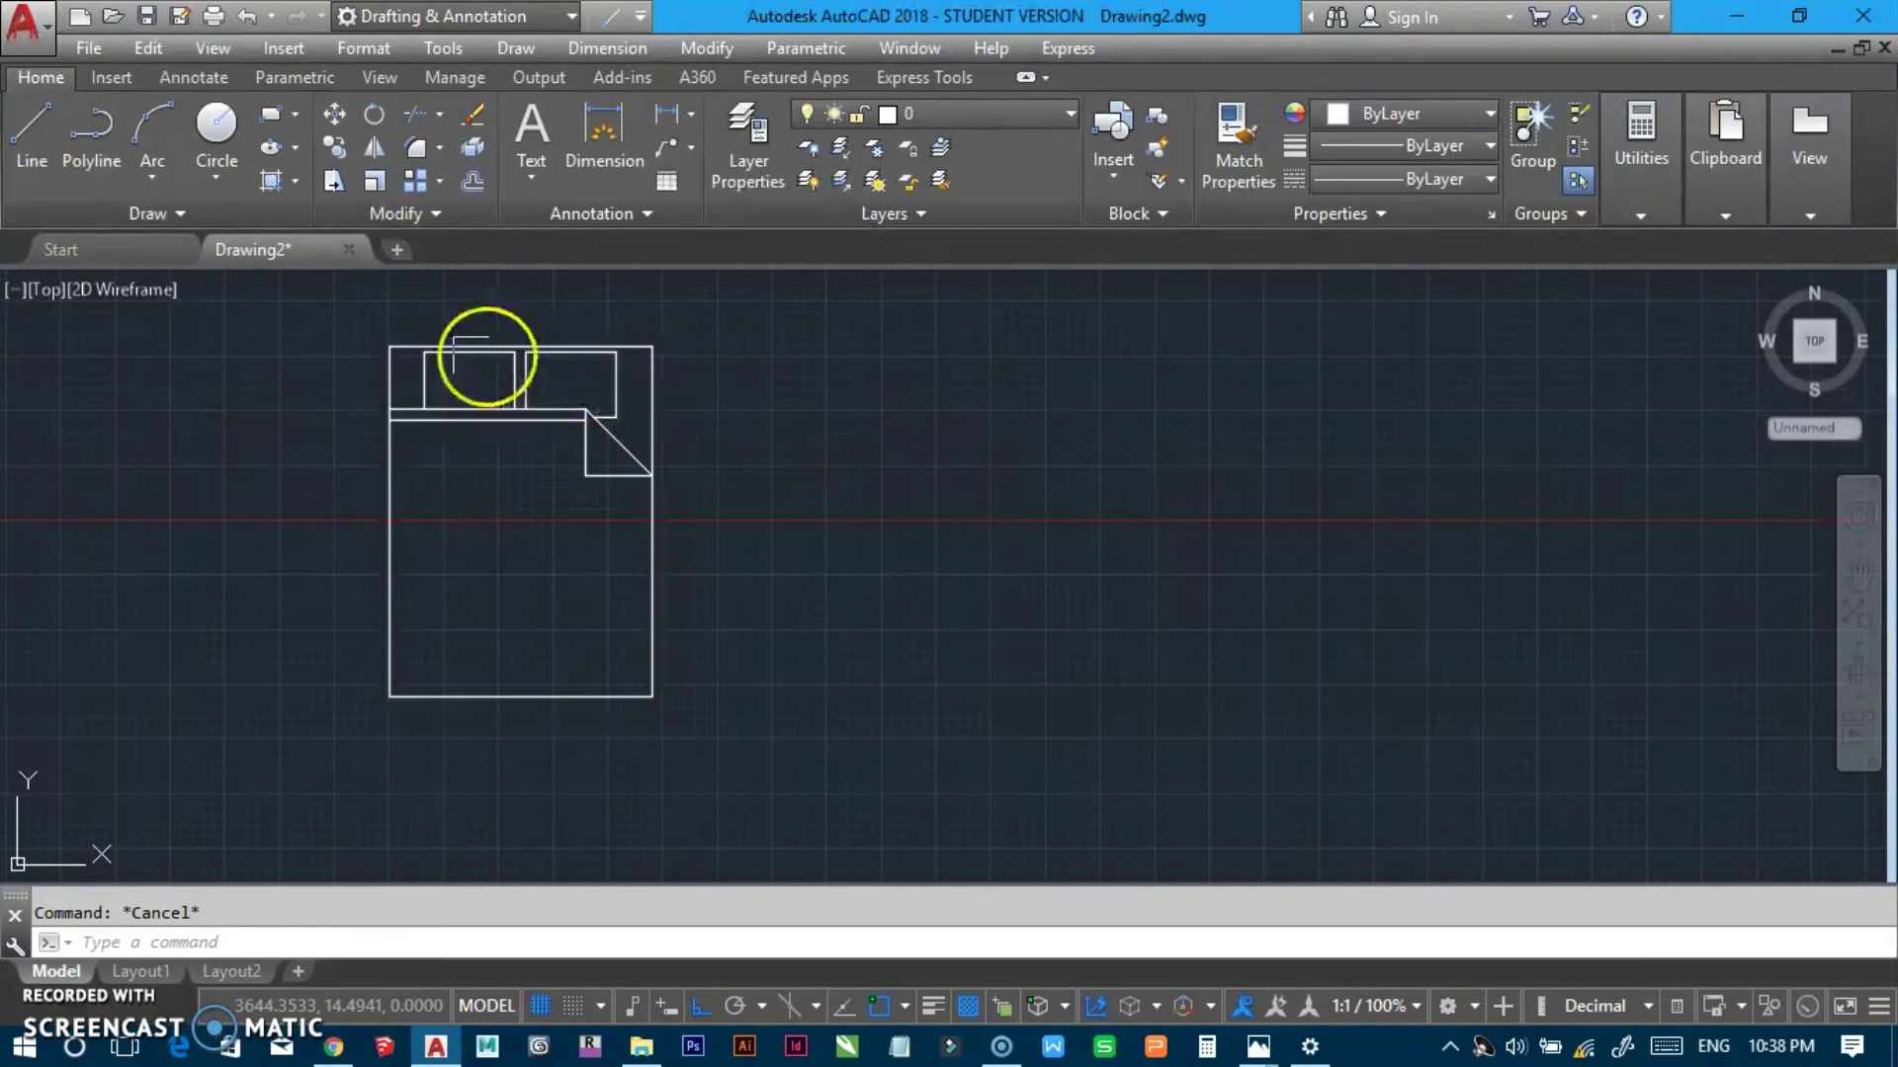
# Draw a seven-segment zigzag chain of lines beside the bed.
pyautogui.moveTo(751, 573); pyautogui.dragTo(660, 574, button='middle')
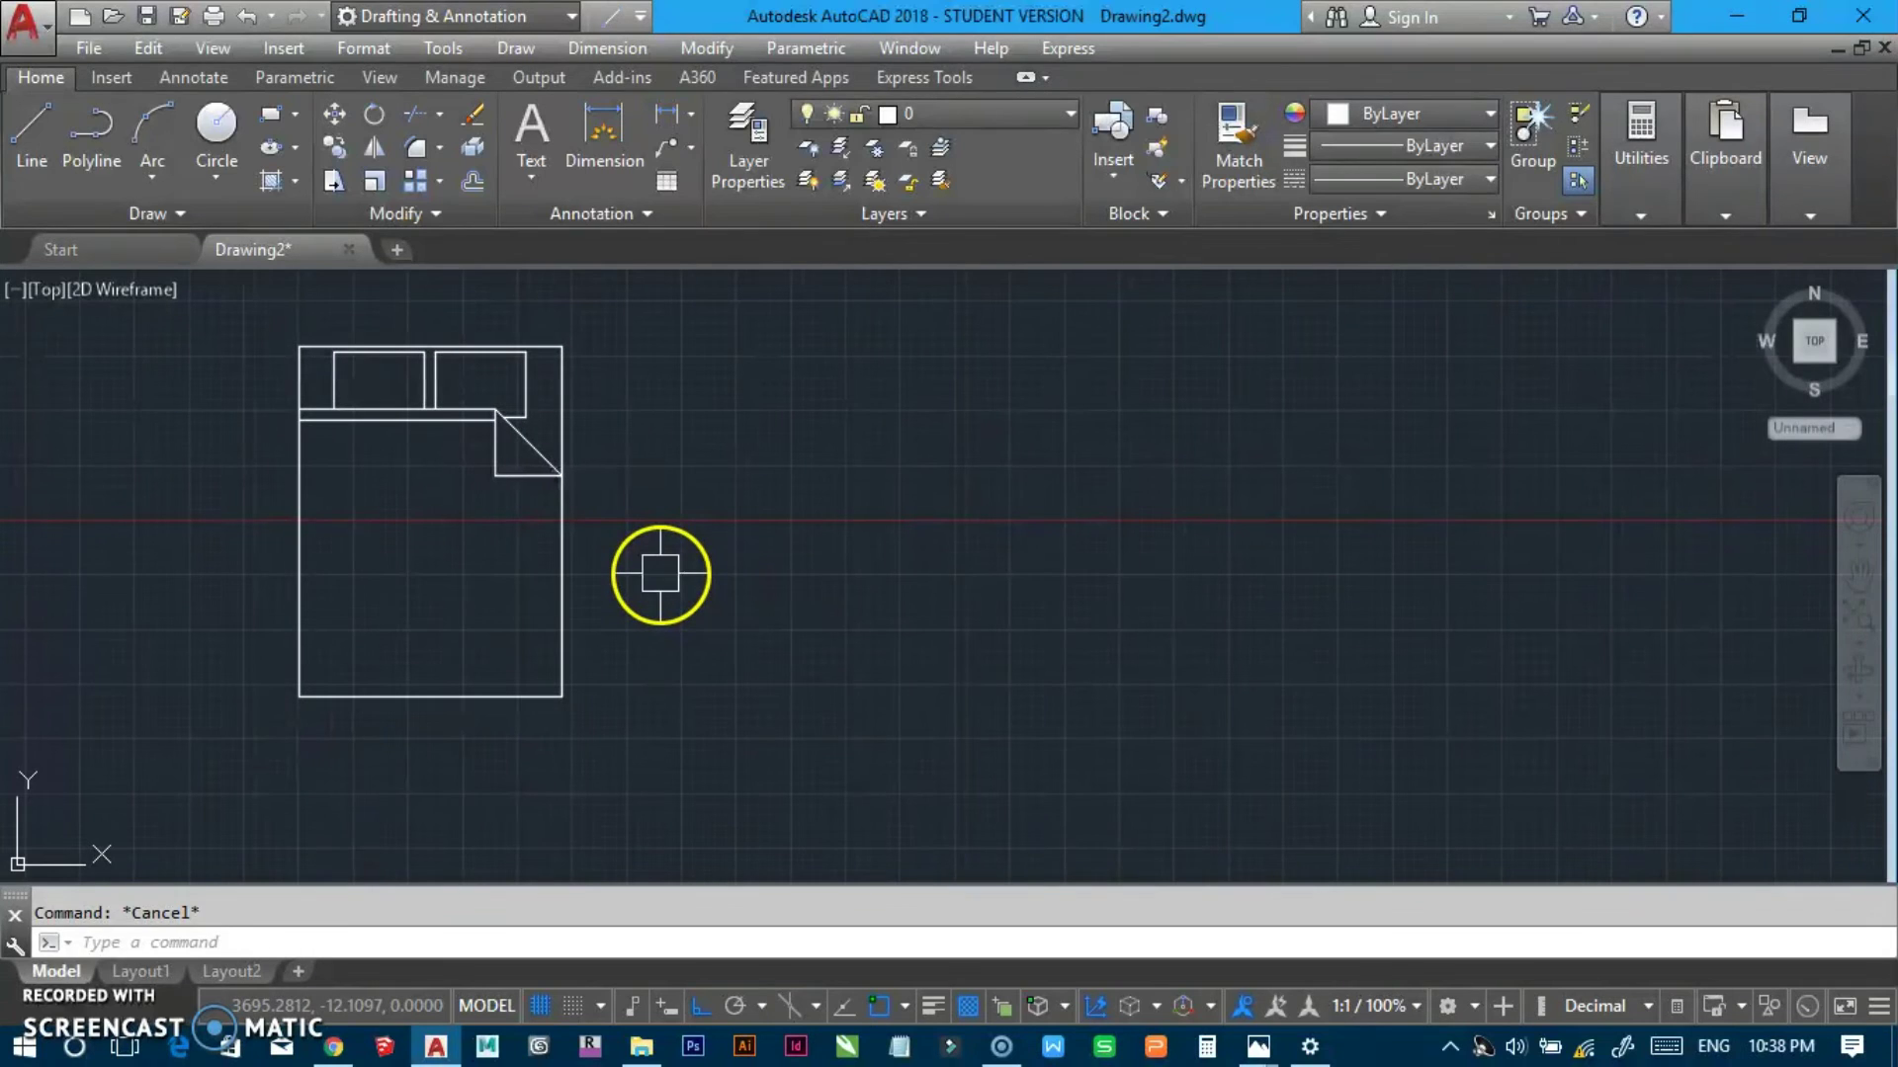
pyautogui.write('l')
pyautogui.press('Return')
pyautogui.click(664, 574)
pyautogui.click(859, 574)
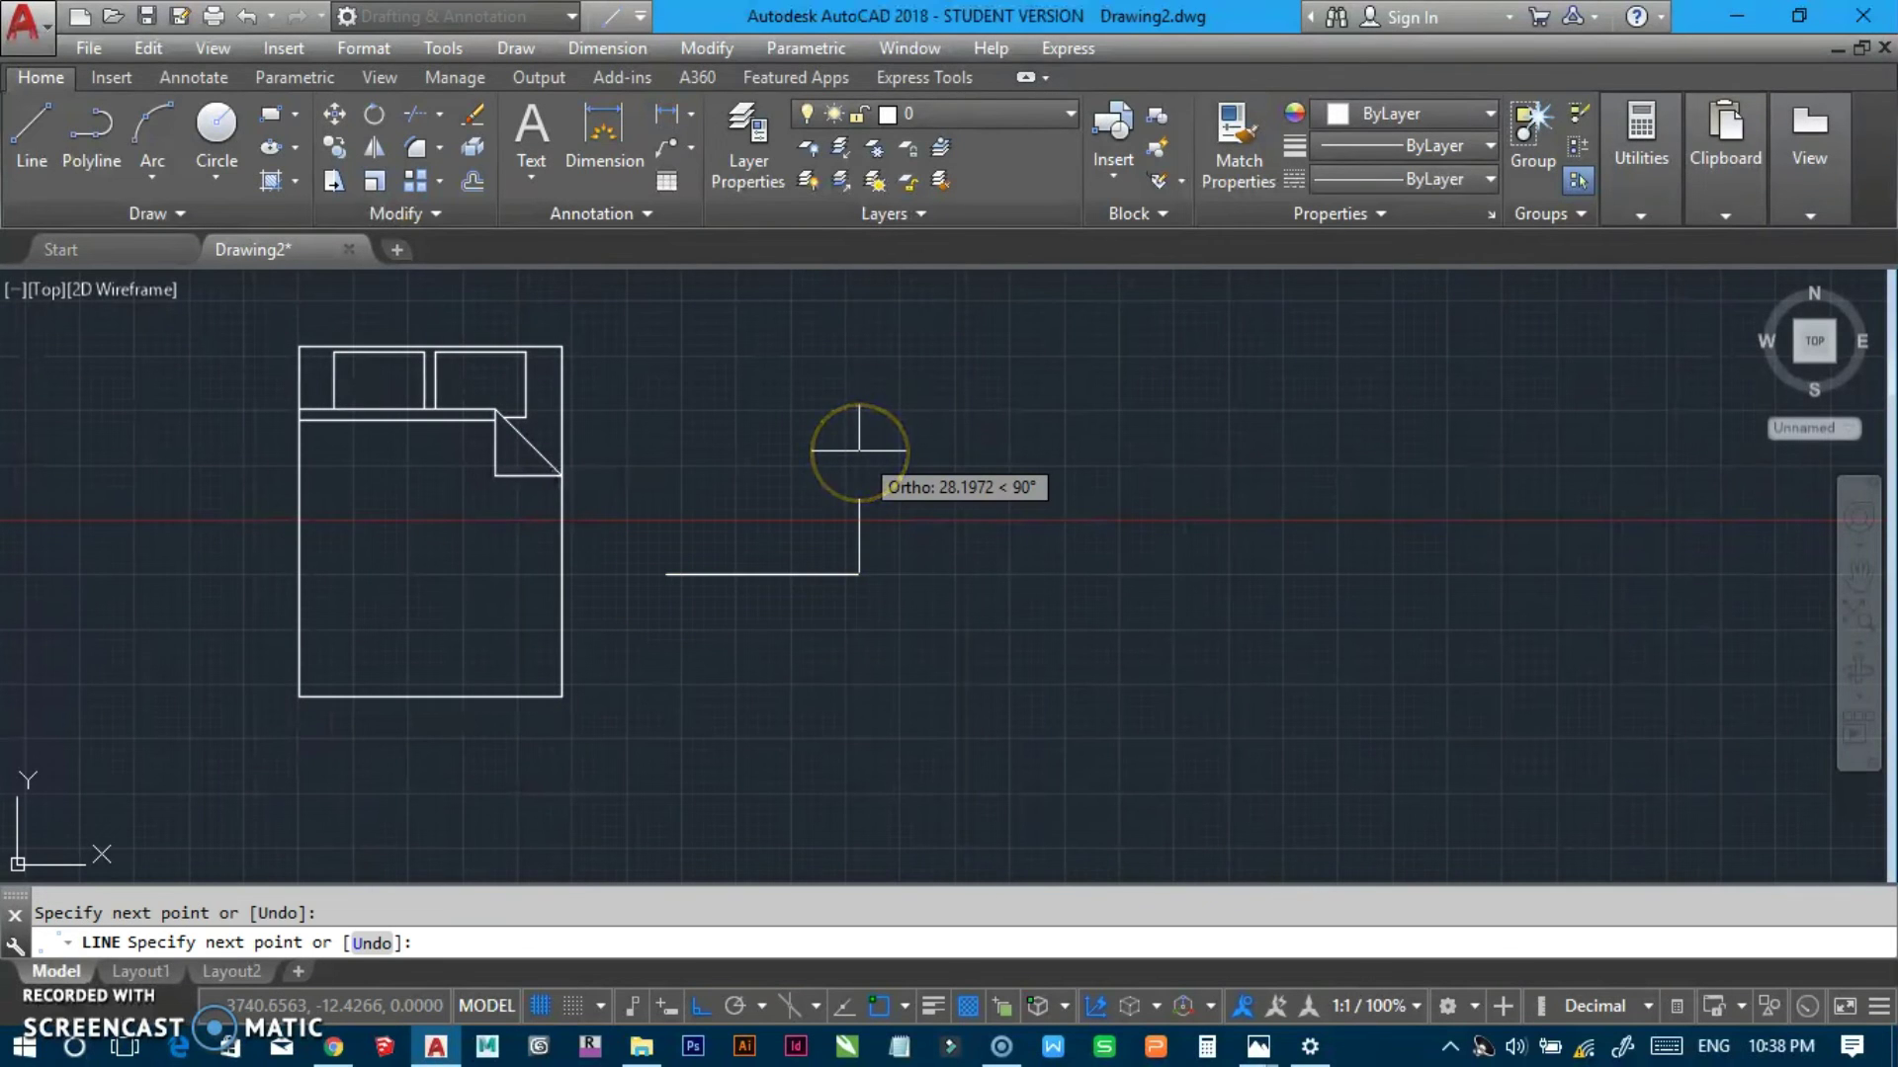
pyautogui.click(976, 419)
pyautogui.click(1174, 567)
pyautogui.click(1034, 679)
pyautogui.click(985, 583)
pyautogui.click(911, 701)
pyautogui.click(796, 668)
pyautogui.press('Escape')
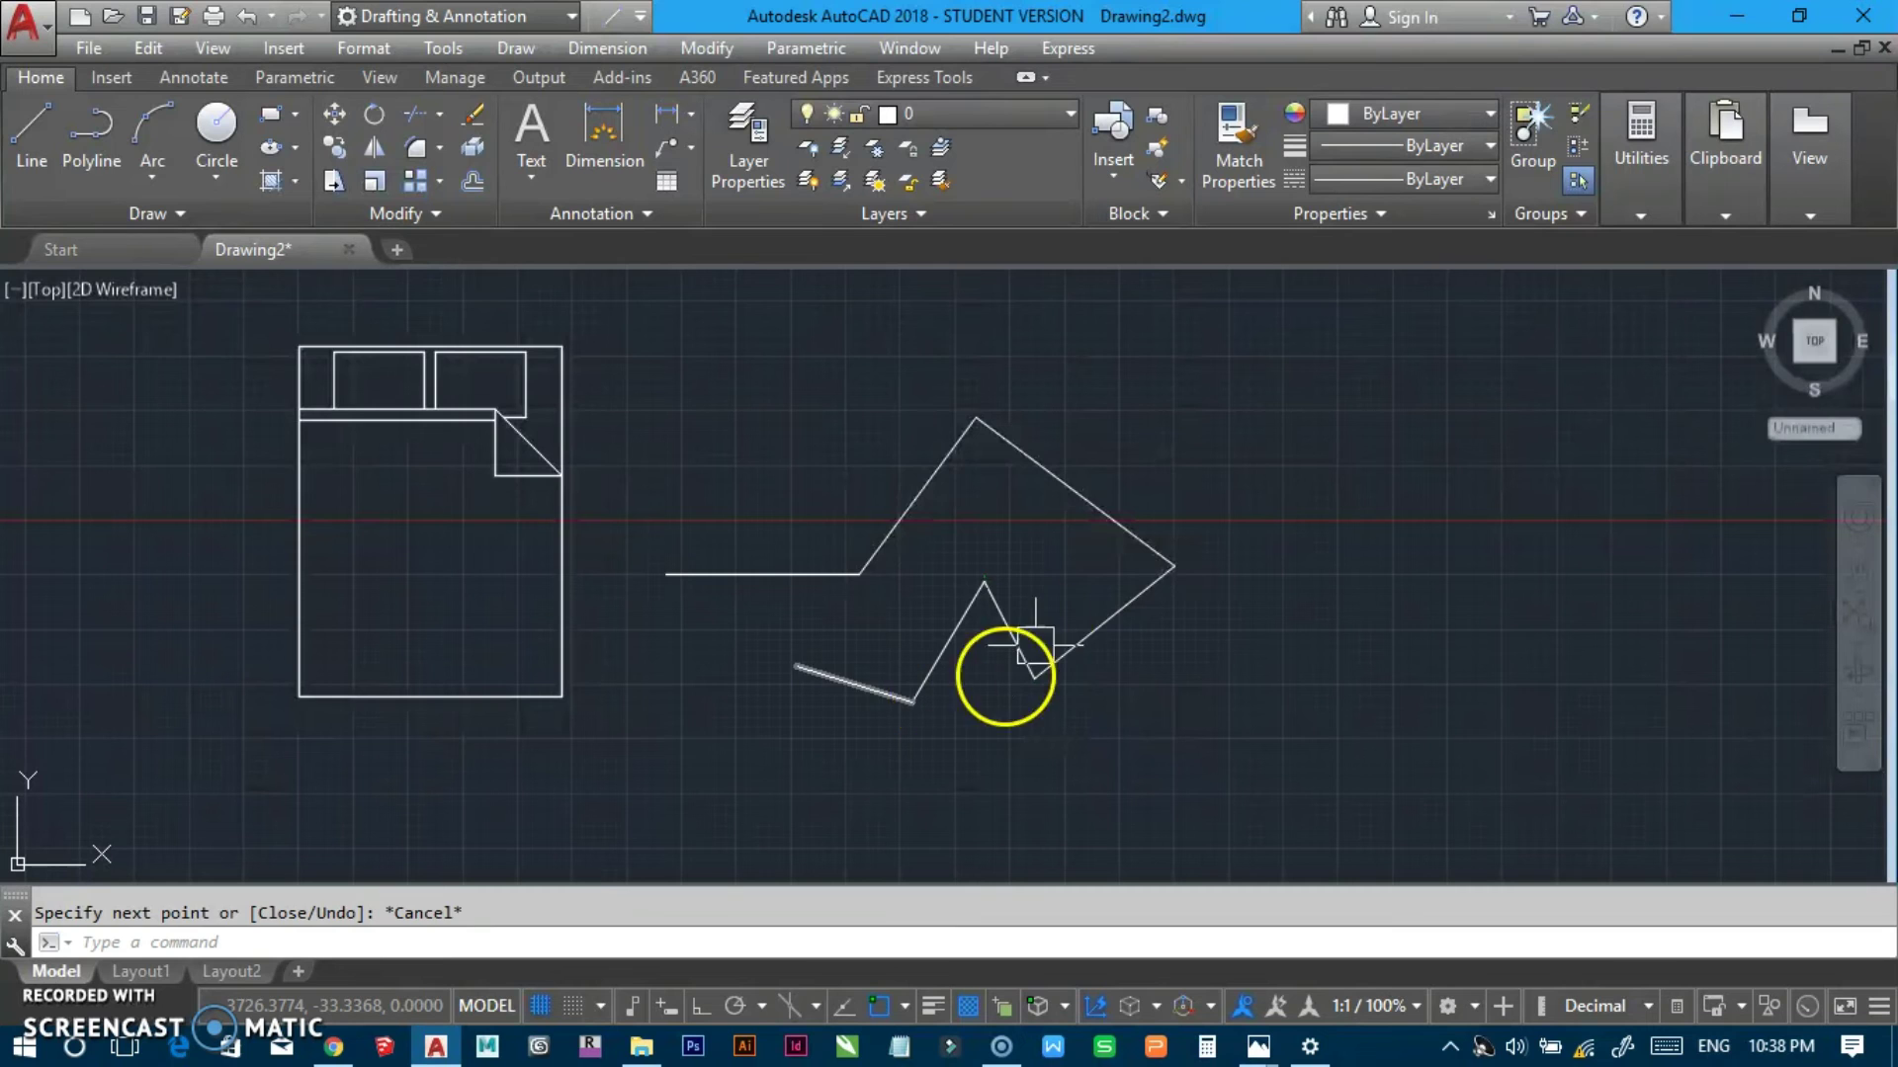
# Draw a second, three-segment chain of lines next to the zigzag.
pyautogui.press('Return')
pyautogui.click(1134, 395)
pyautogui.click(974, 737)
pyautogui.click(1224, 743)
pyautogui.click(1256, 497)
pyautogui.press('Escape')
# Join the new lines into two polylines with JOIN and check each polyline.
pyautogui.write('j')
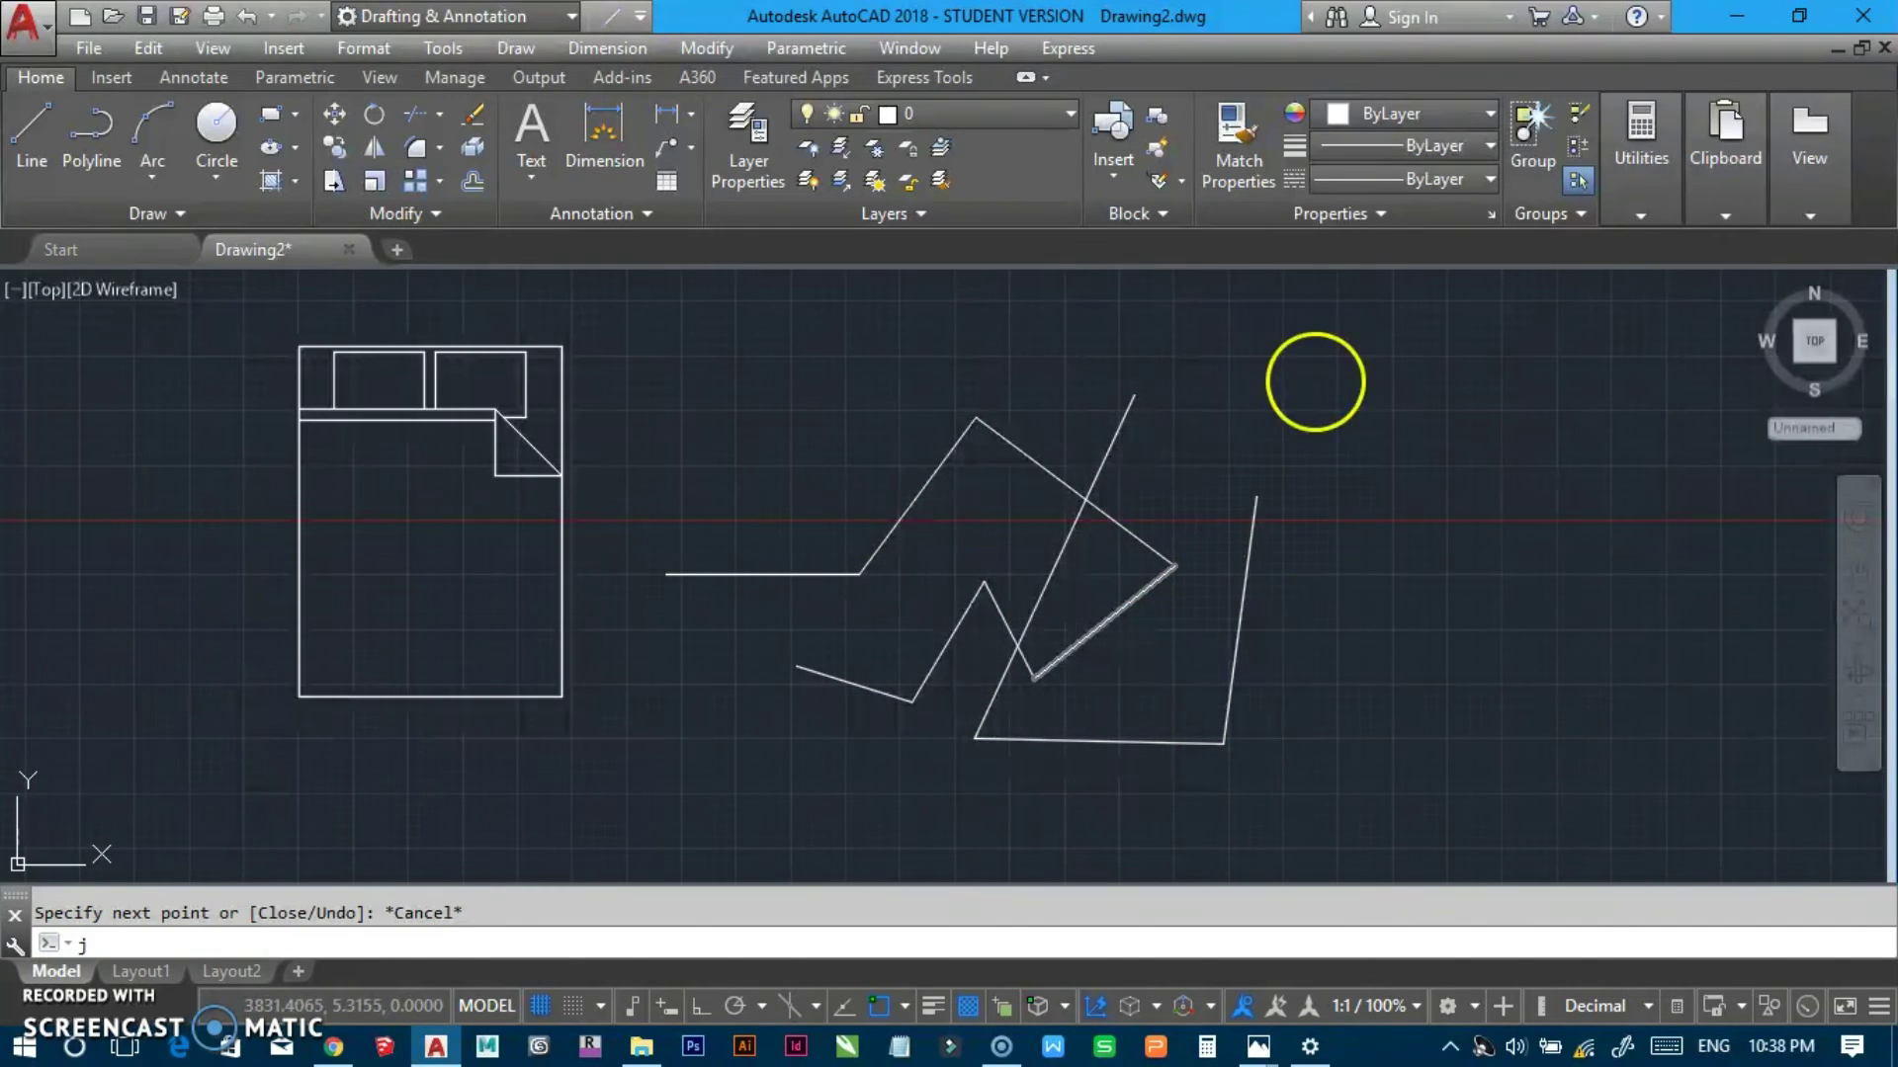
pyautogui.press('Return')
pyautogui.click(1359, 280)
pyautogui.click(662, 812)
pyautogui.press('Return')
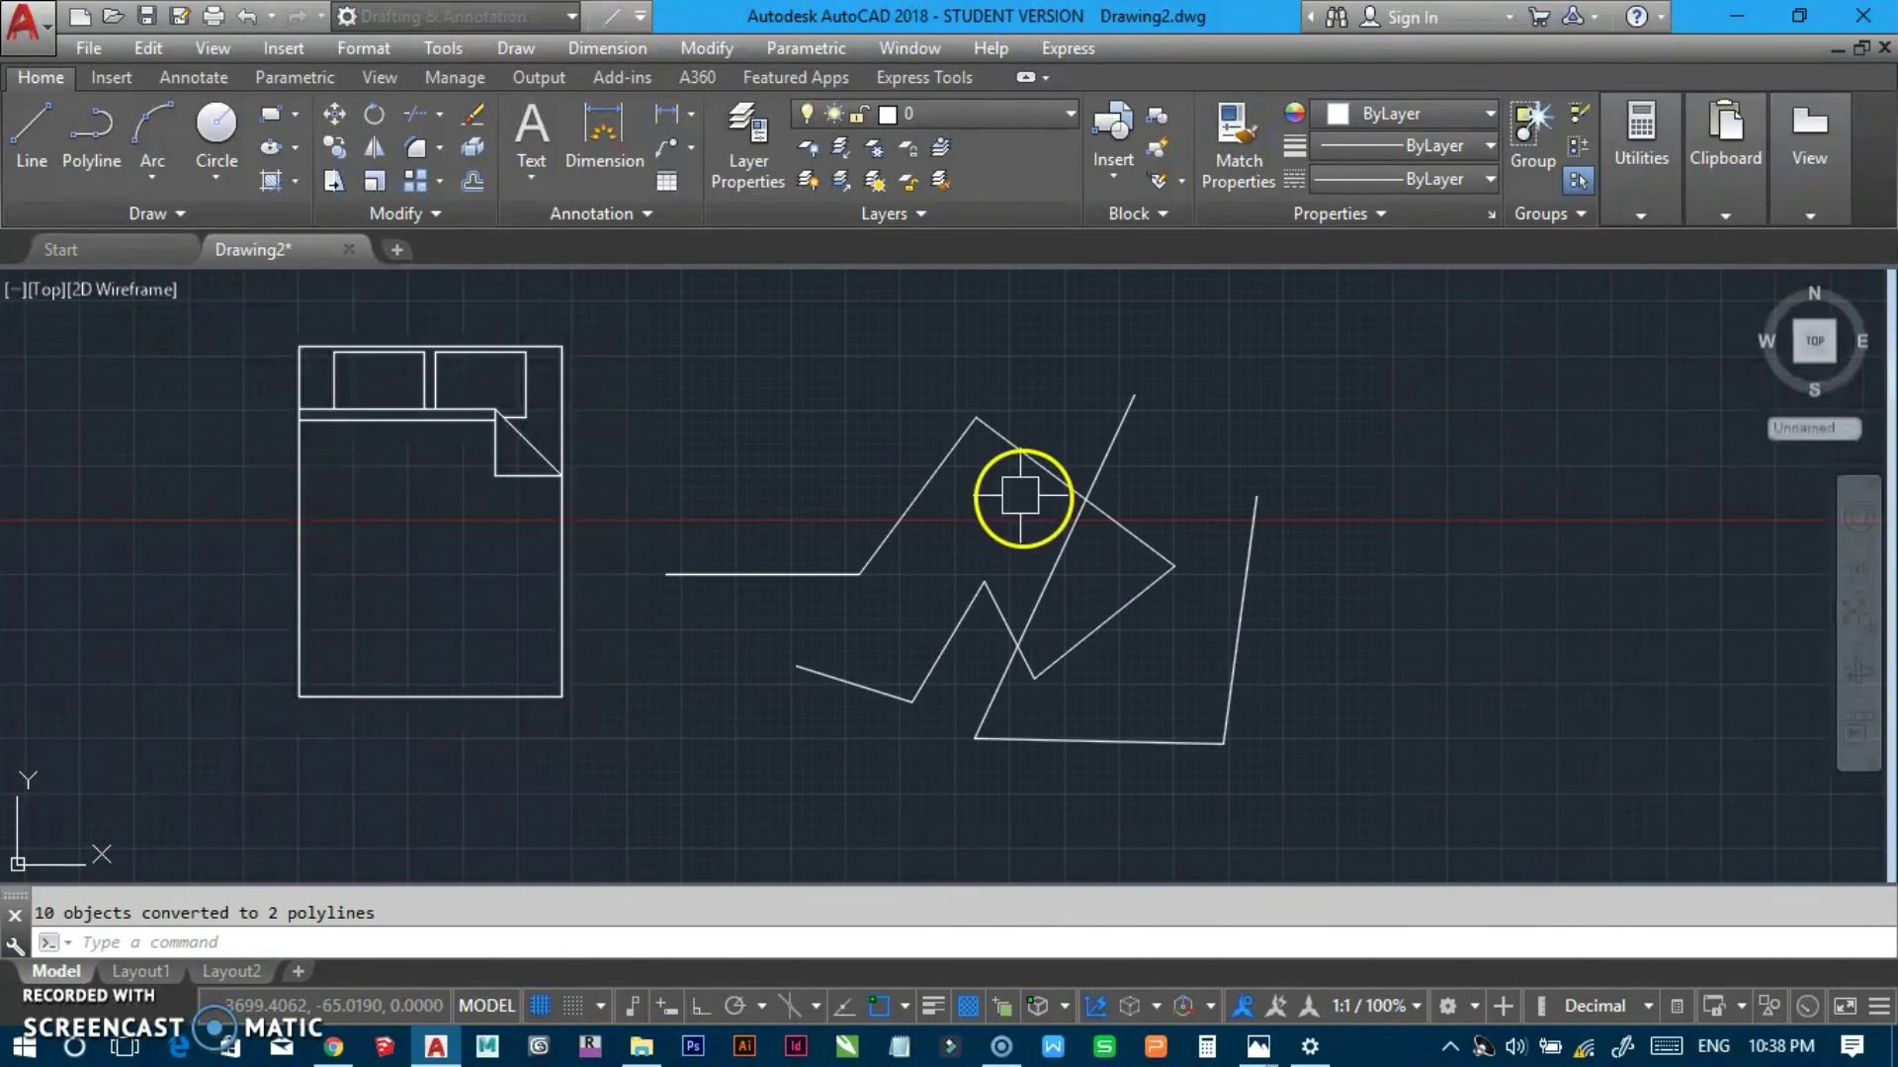
pyautogui.click(919, 495)
pyautogui.press('Escape')
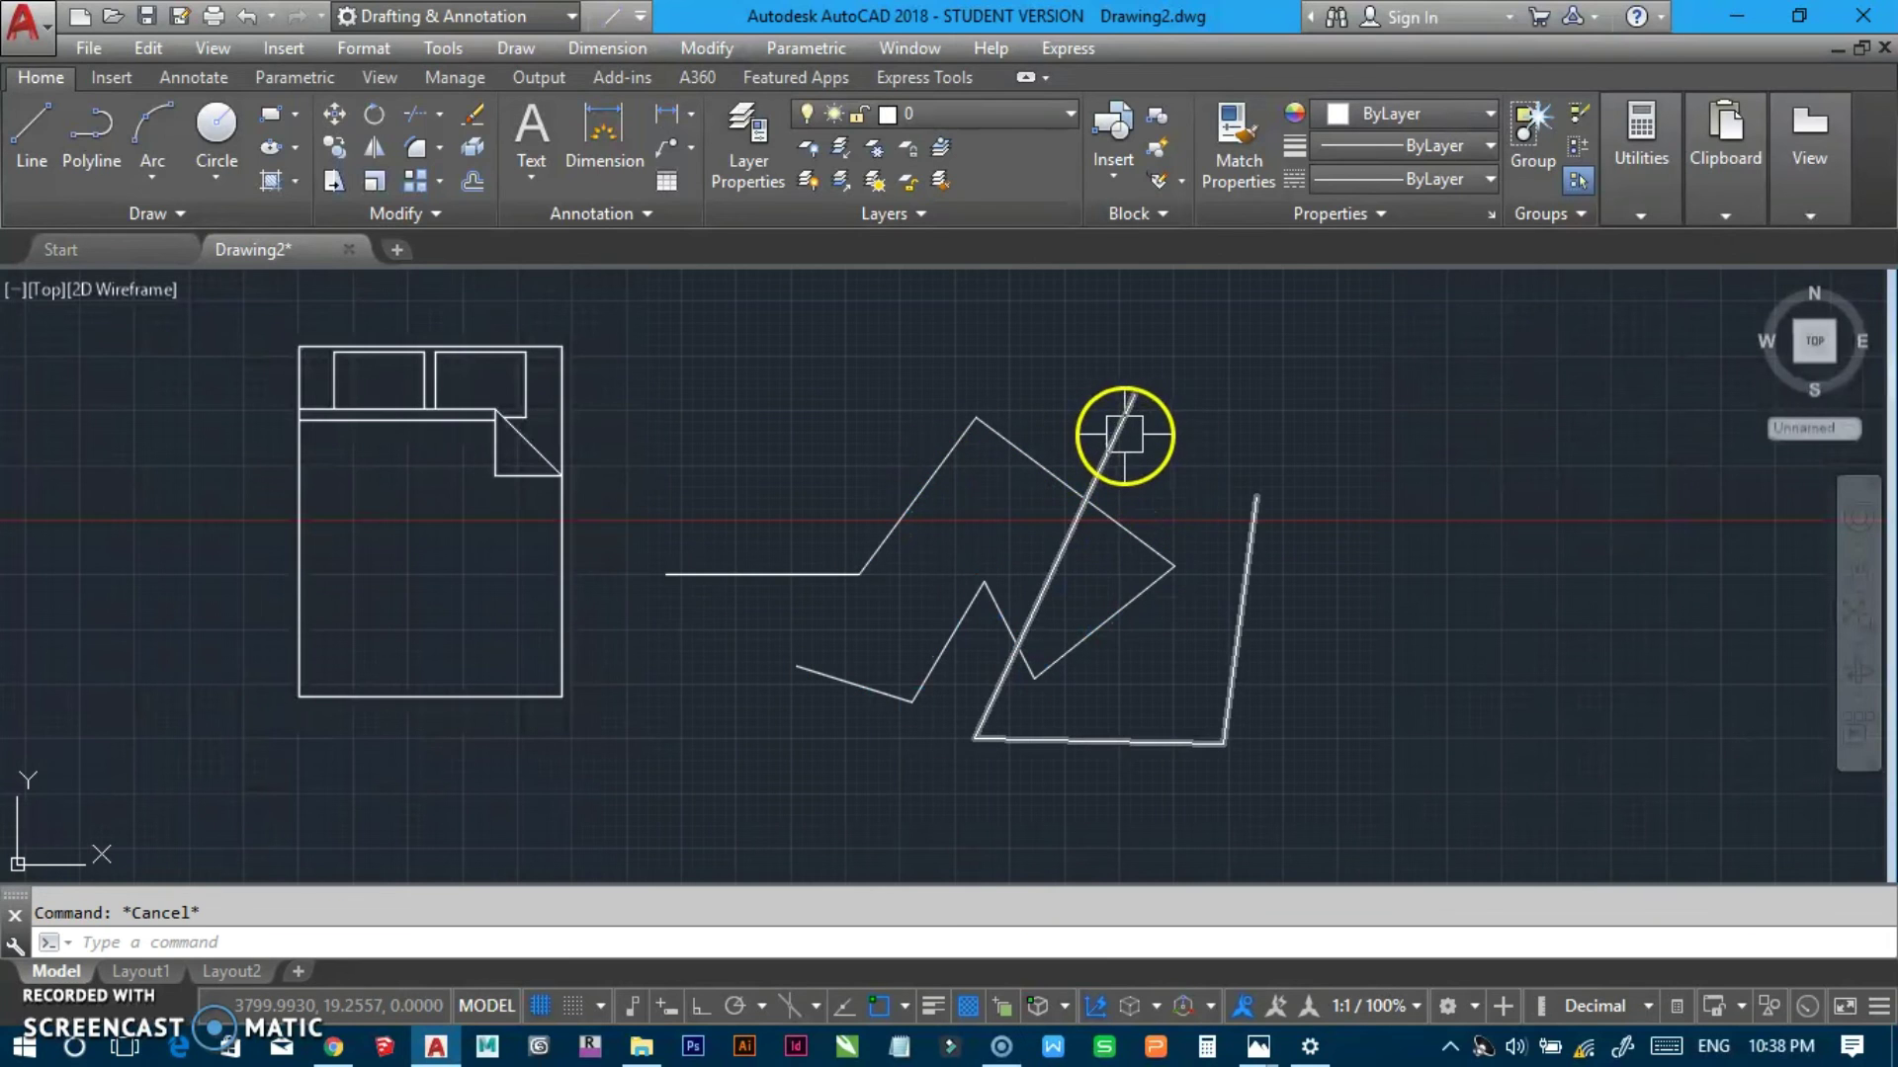
pyautogui.click(1116, 441)
pyautogui.press('Escape')
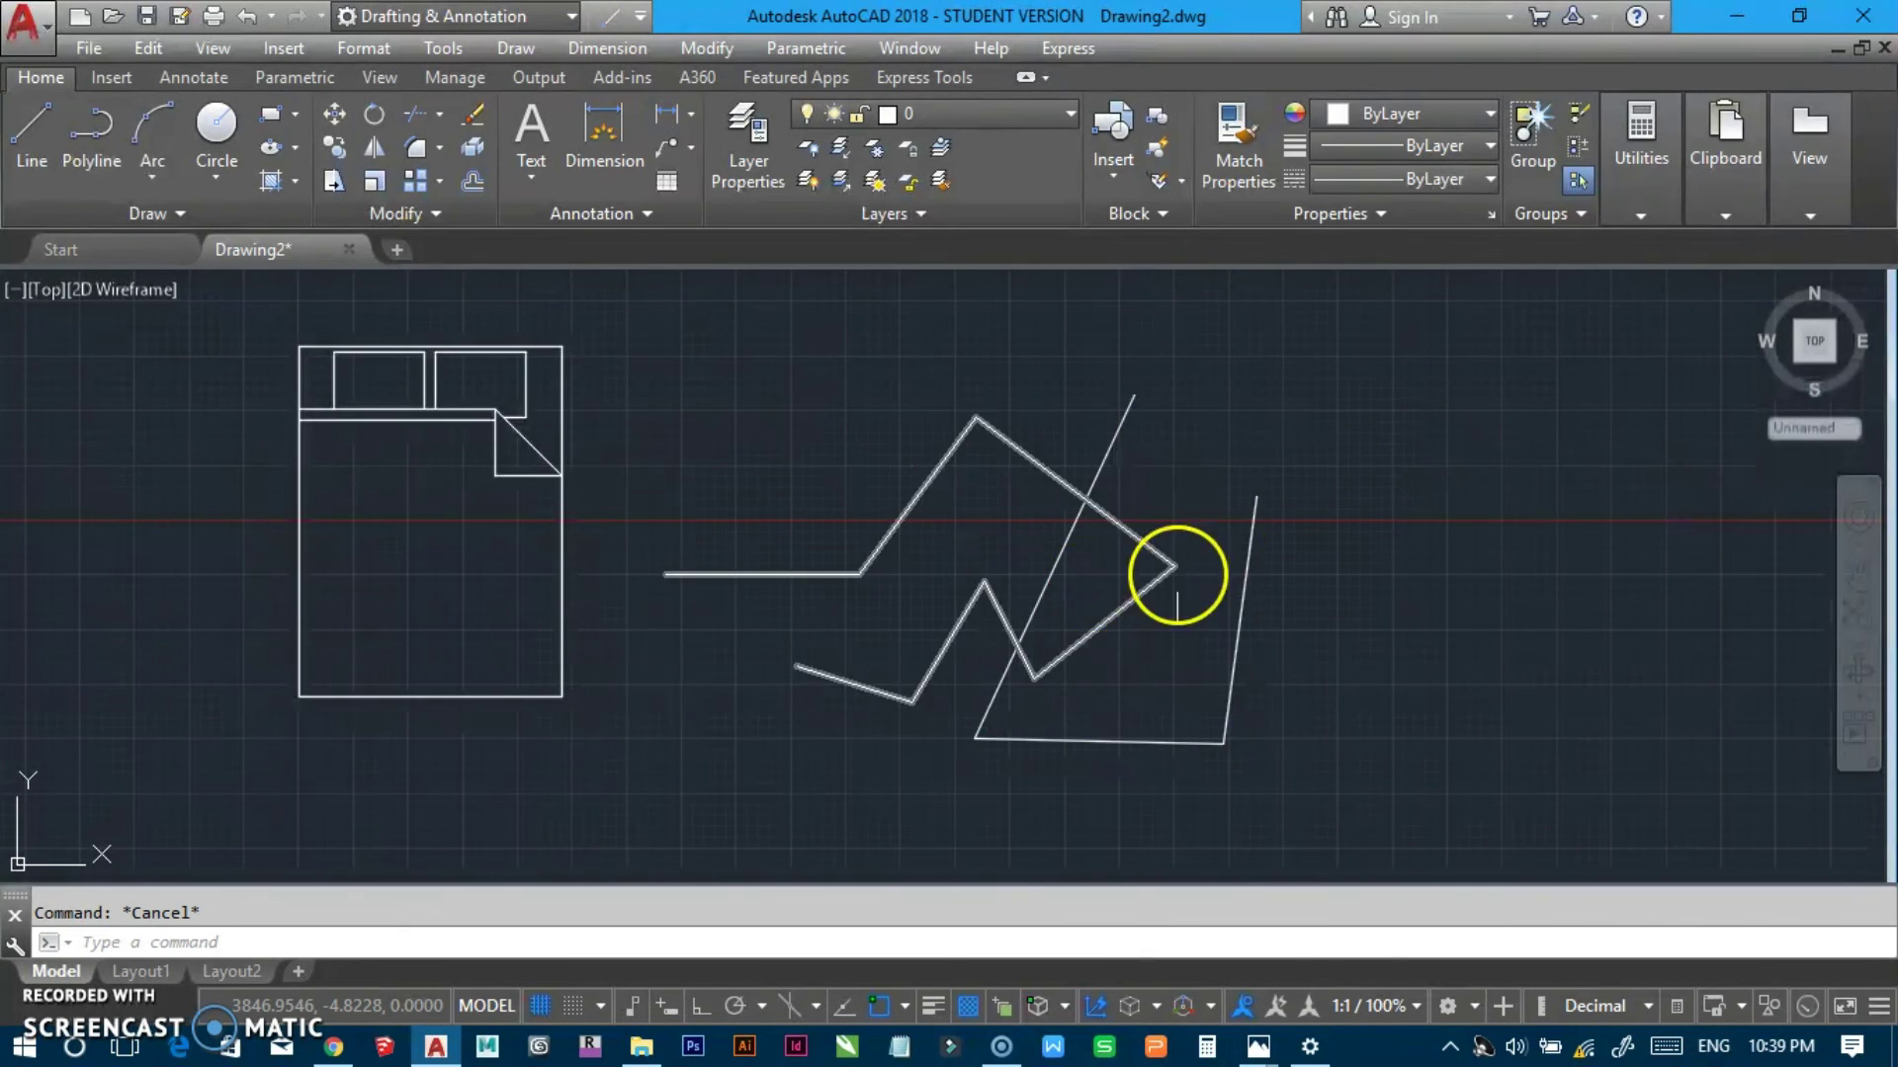
# Group both polylines into one unnamed group and shift it right by its centre grip.
pyautogui.moveTo(1193, 534); pyautogui.dragTo(979, 510, button='middle')
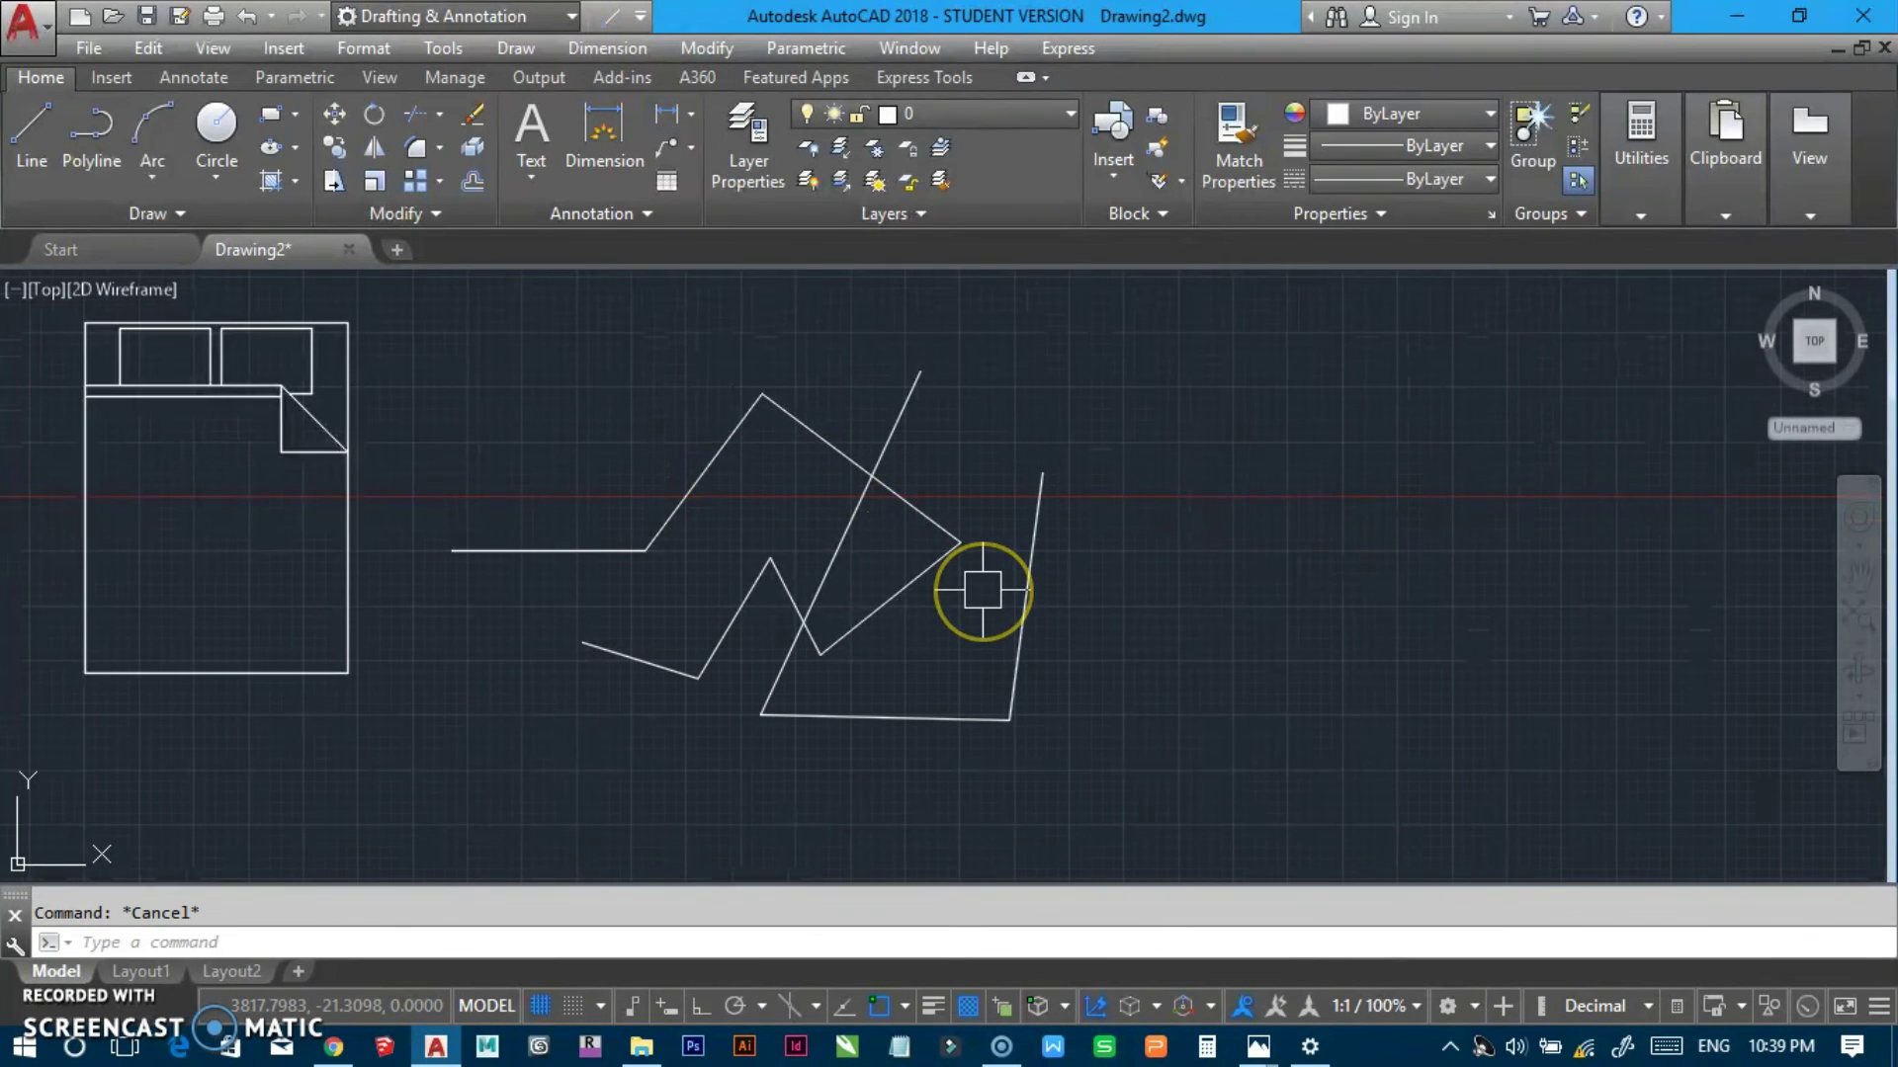
pyautogui.write('g')
pyautogui.press('Return')
pyautogui.click(1160, 356)
pyautogui.click(554, 749)
pyautogui.press('Return')
pyautogui.click(853, 550)
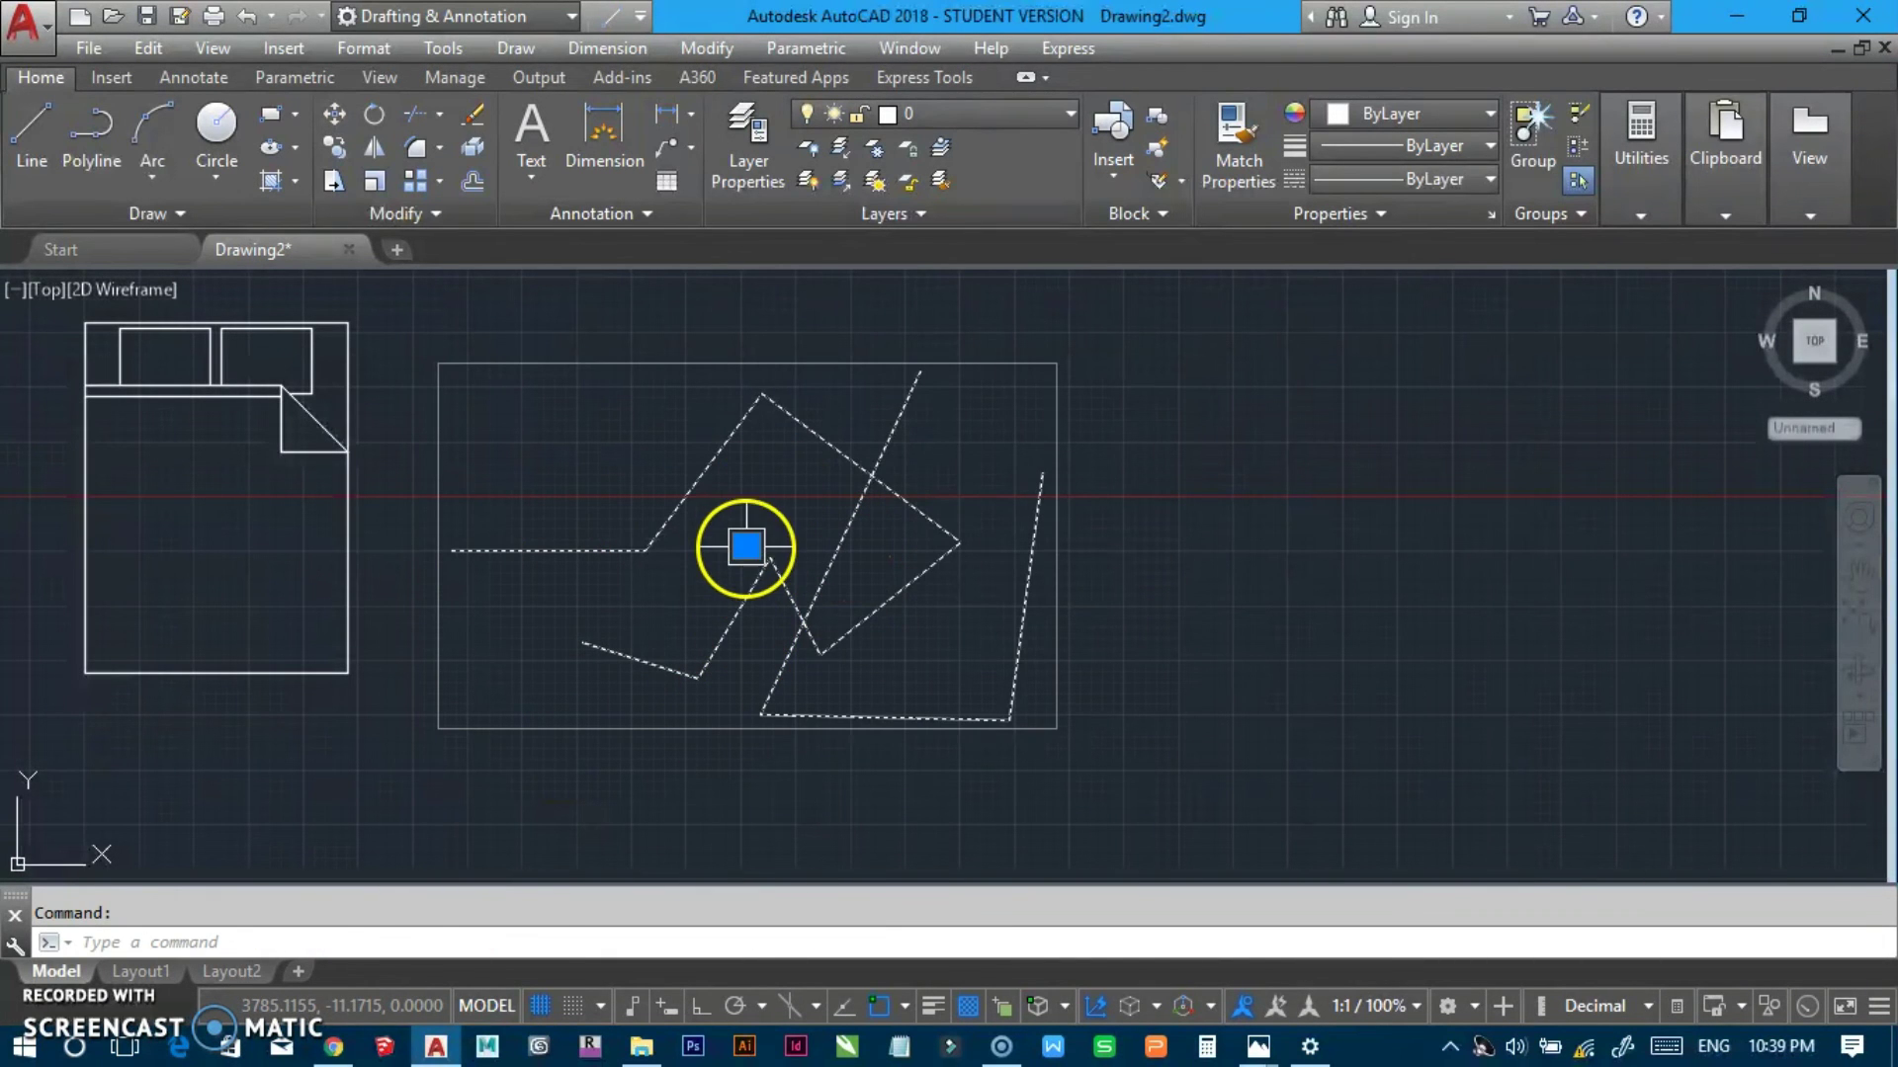
pyautogui.click(746, 545)
pyautogui.click(1191, 510)
# Select all 22 objects with Ctrl+A and erase them, leaving Drawing2 empty.
pyautogui.press('Escape')
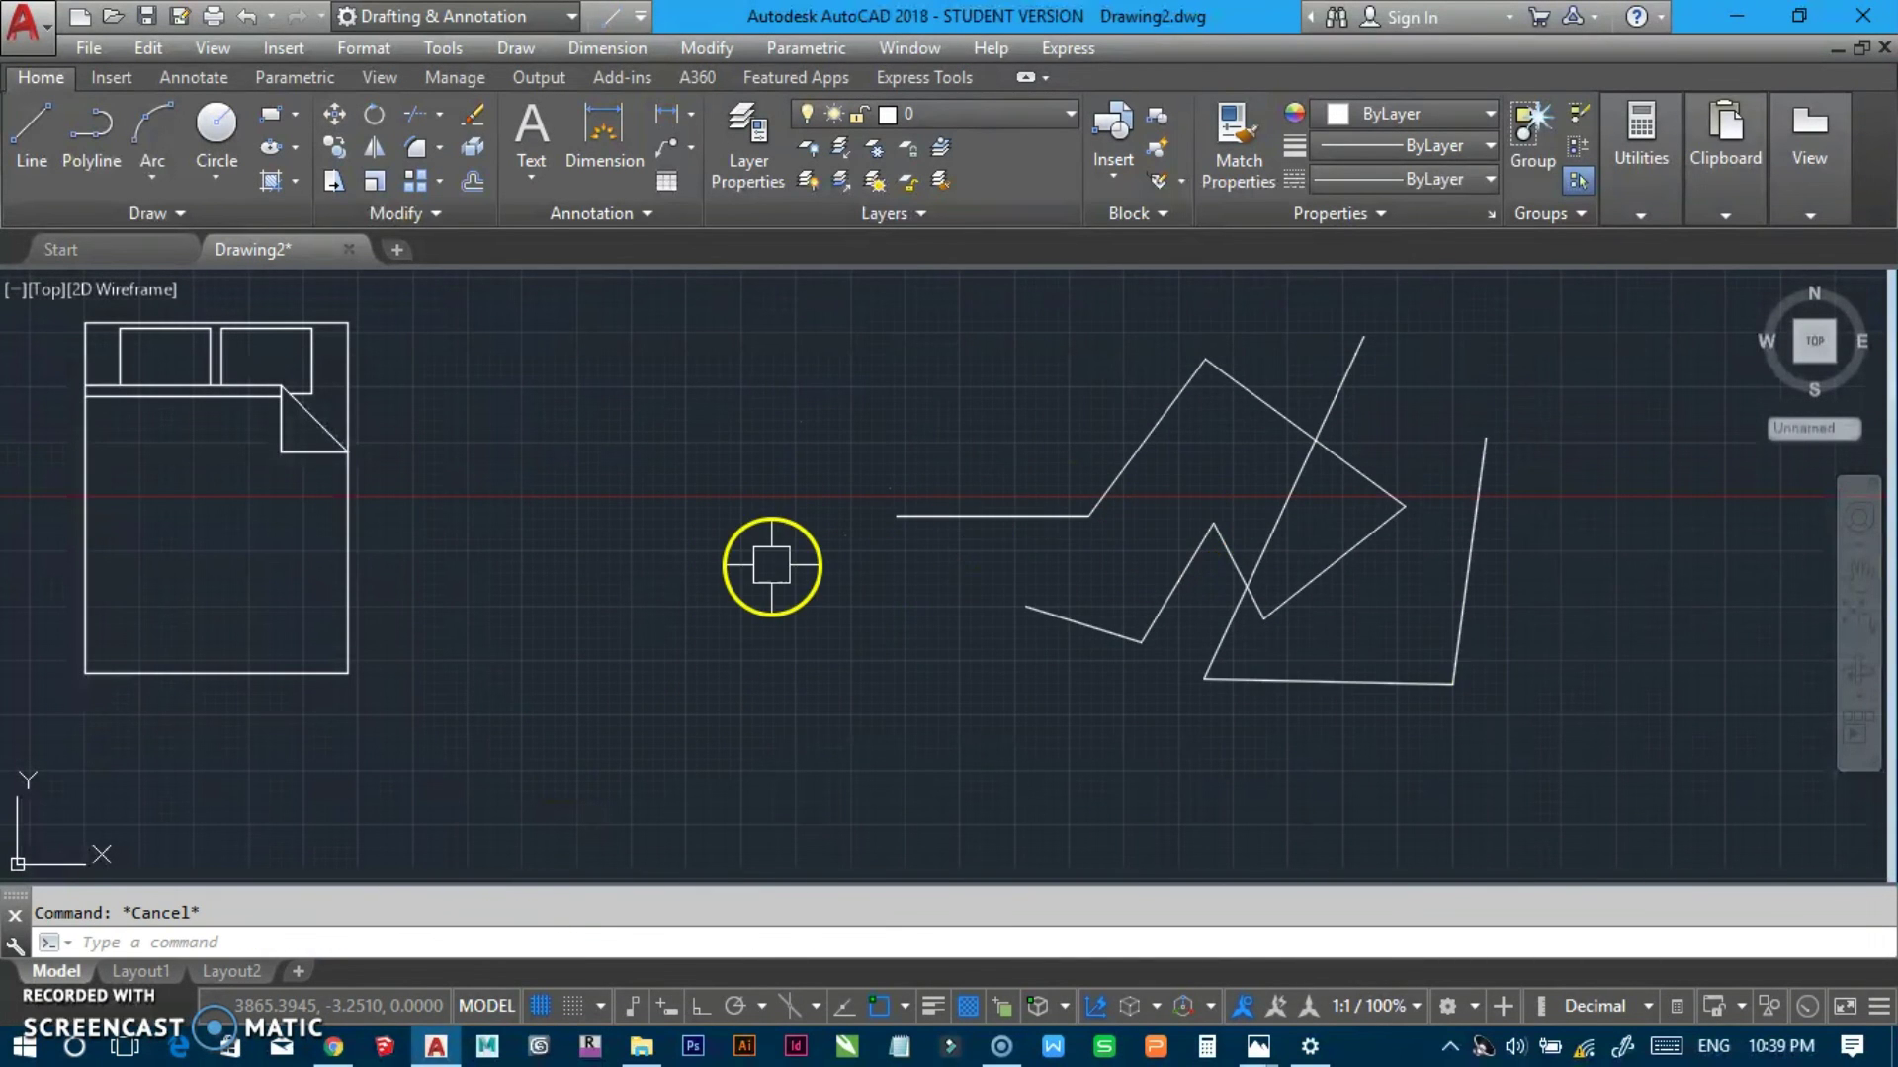
pyautogui.scroll(-2, 771, 566)
pyautogui.scroll(-4, 948, 623)
pyautogui.hotkey('ctrl', 'a')
pyautogui.write('e')
pyautogui.press('Return')
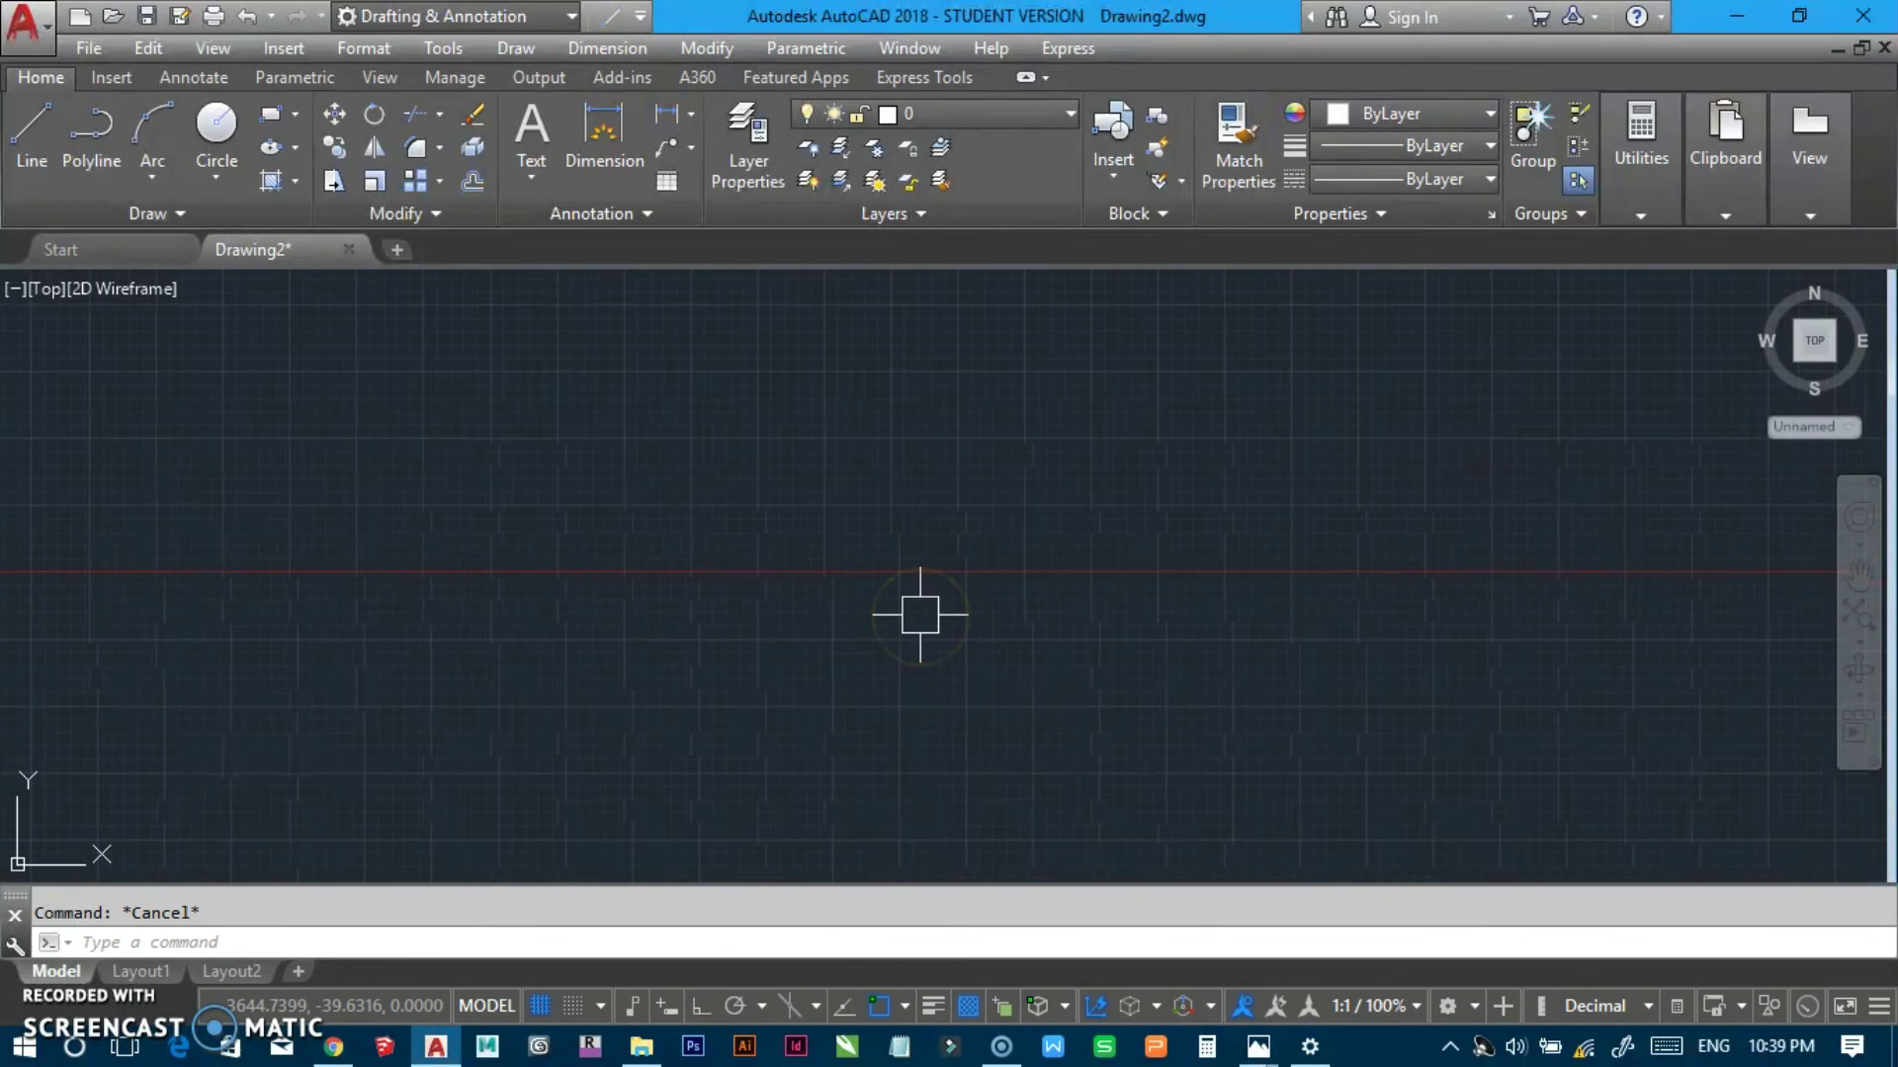
pyautogui.moveTo(919, 615); pyautogui.dragTo(893, 578, button='middle')
pyautogui.moveTo(687, 555); pyautogui.dragTo(760, 564, button='middle')
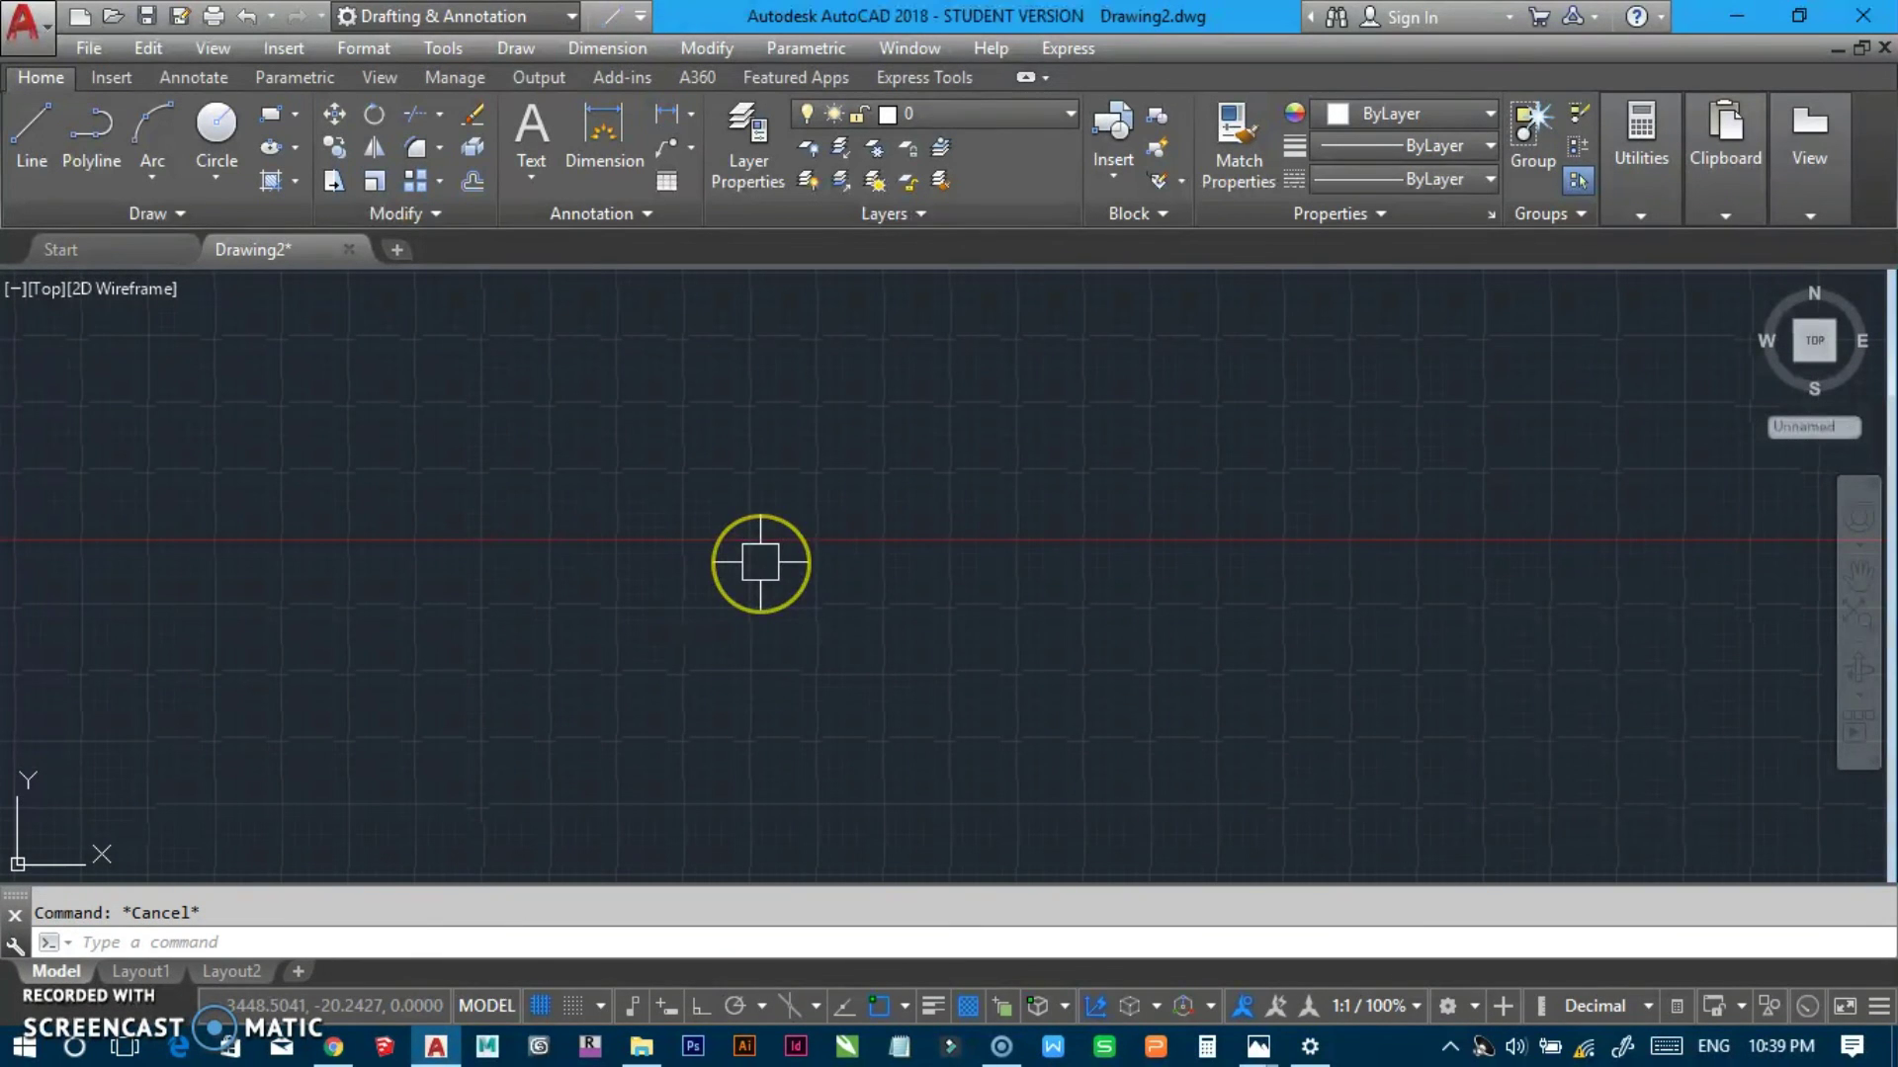